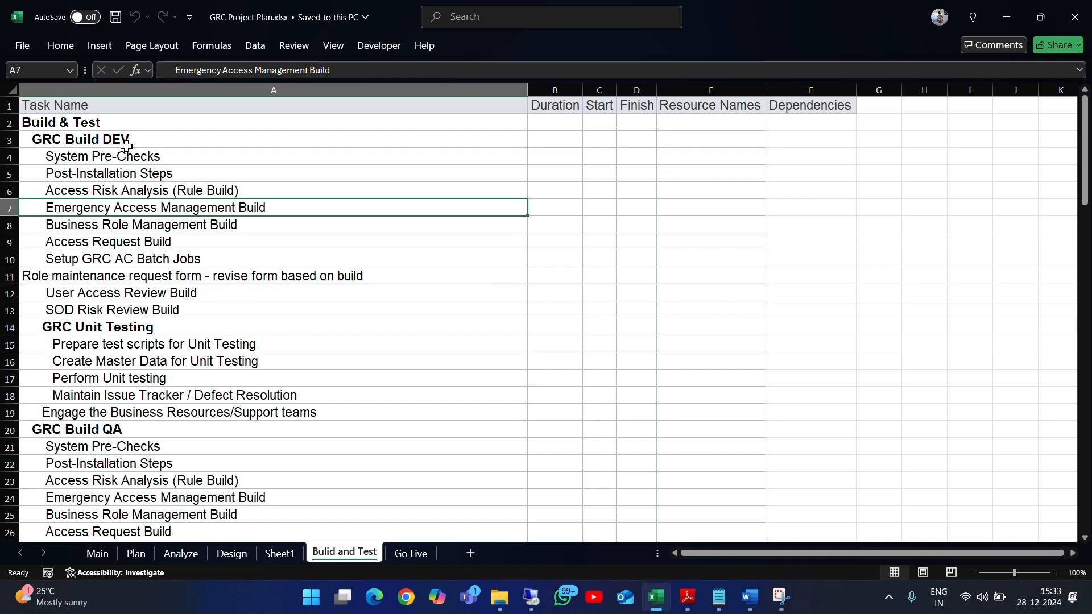
Review the System Pre-Checks, Post-Installation Steps and Emergency Access Management Build tasks under GRC Build DEV
click(127, 151)
click(212, 206)
click(143, 157)
click(262, 208)
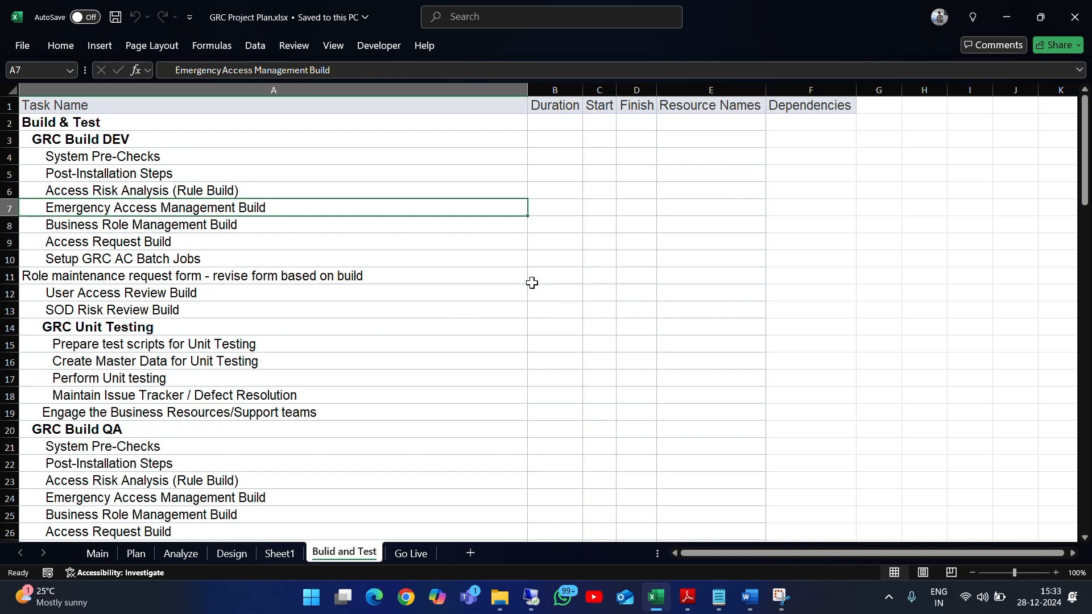
click(247, 157)
click(317, 209)
click(302, 169)
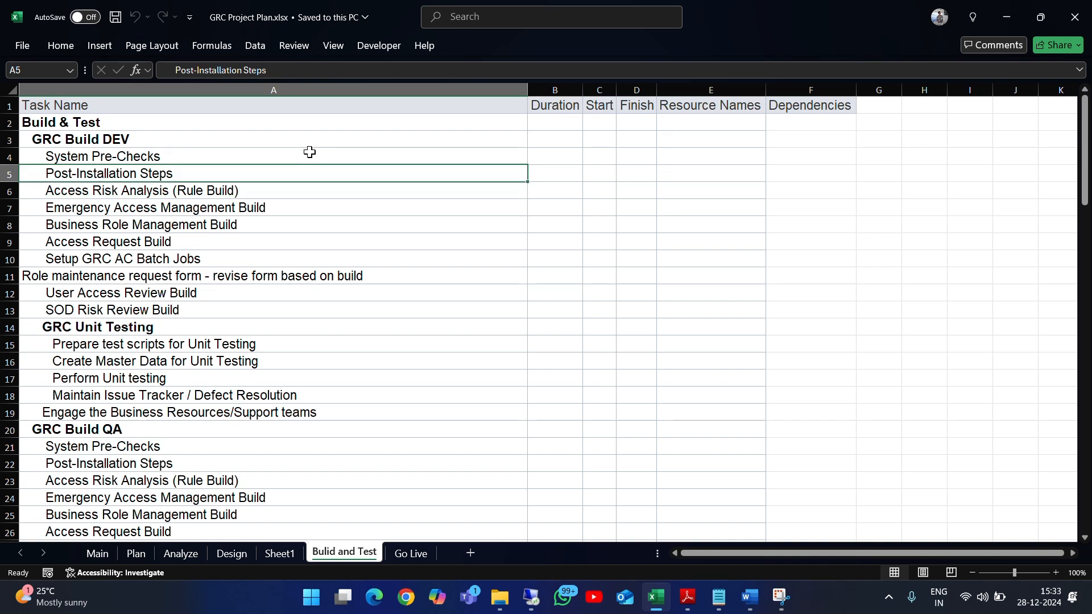
click(318, 153)
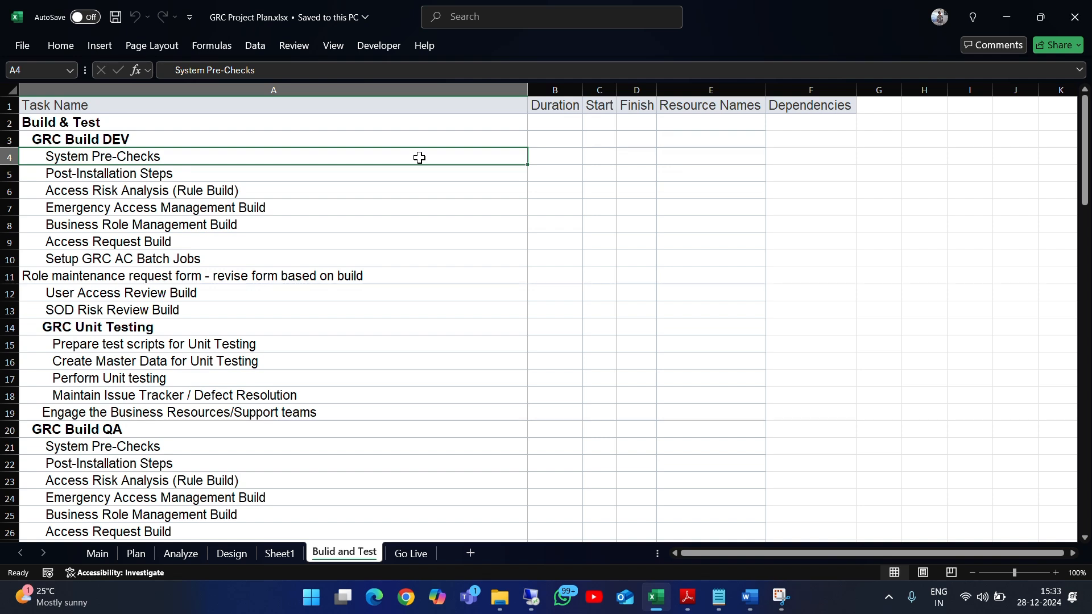
click(404, 173)
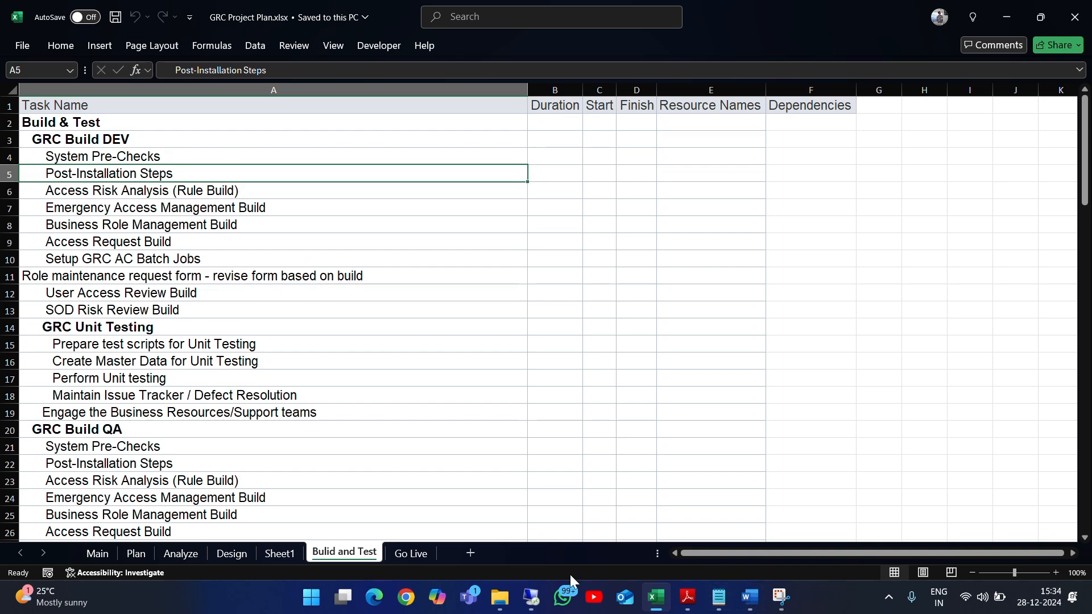
Switch to the SAP GRC session, run transaction SPRO and open the SAP Reference IMG in a maximized window
click(532, 597)
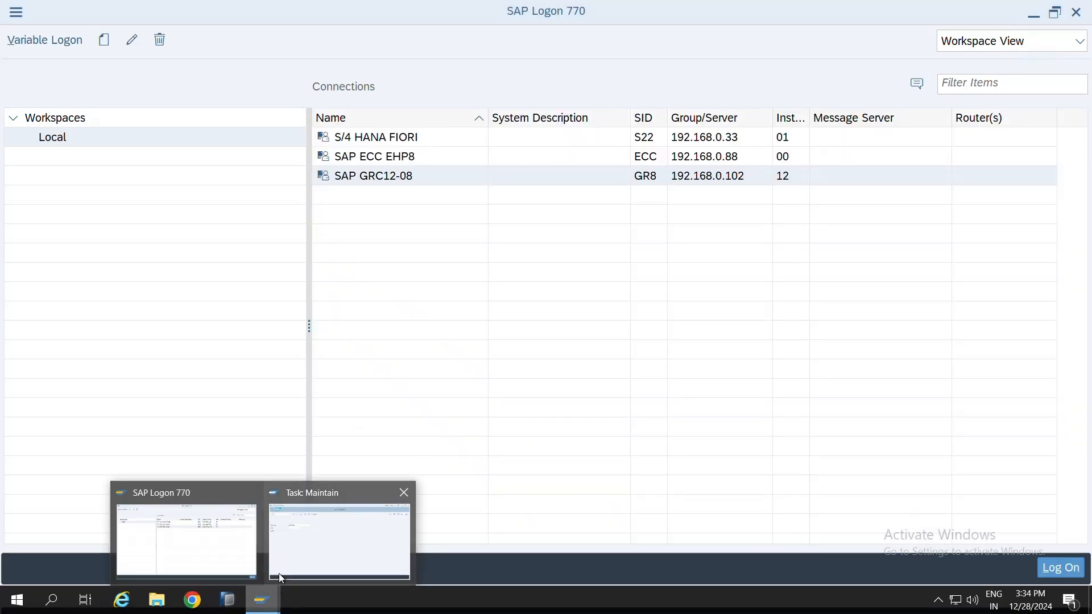
click(279, 572)
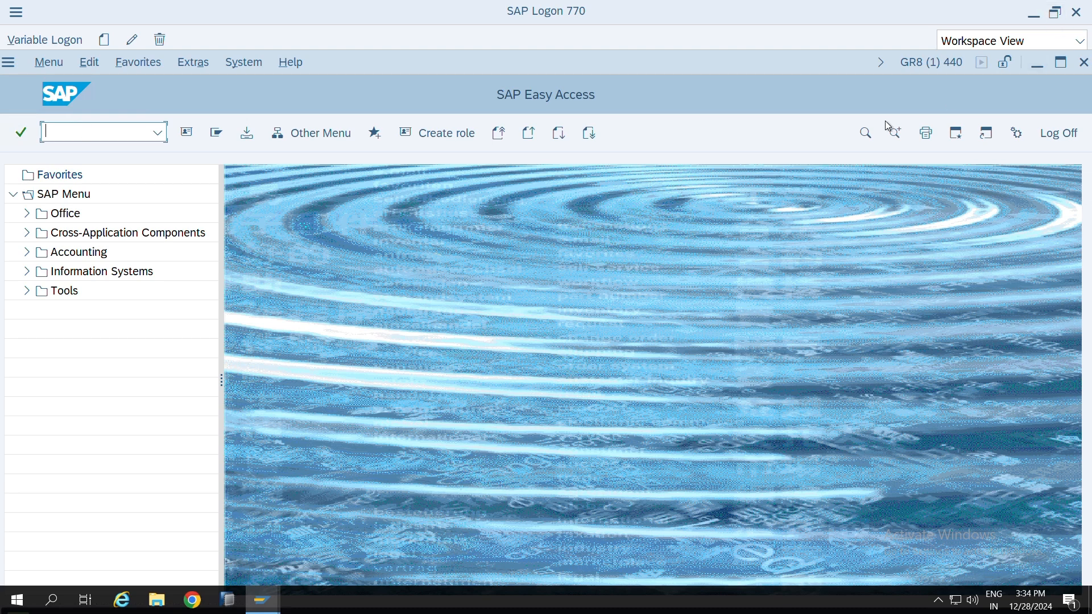
text(spro)
key(Return)
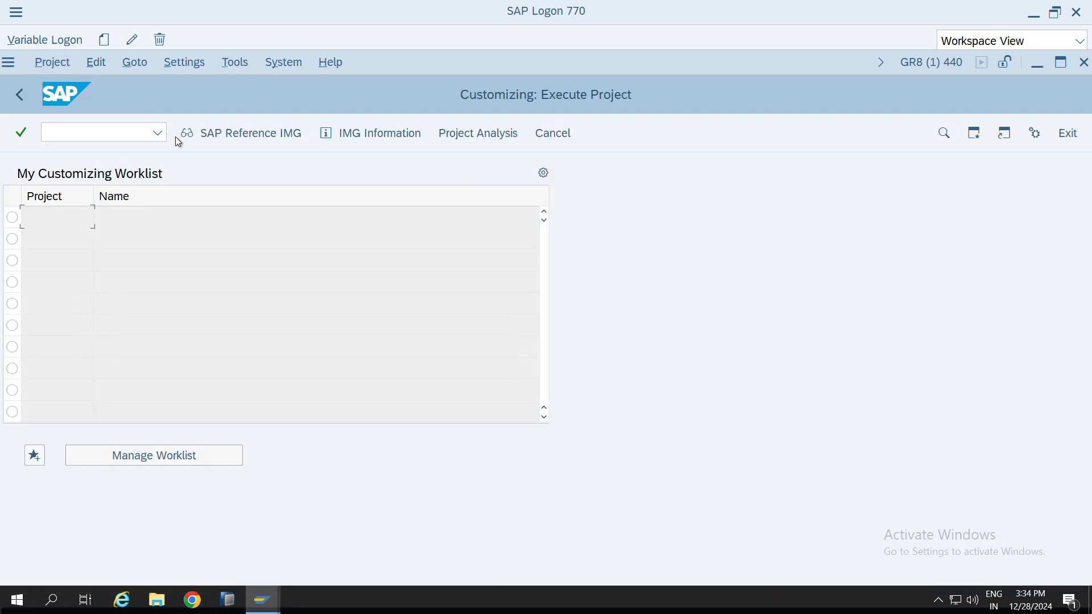
click(244, 134)
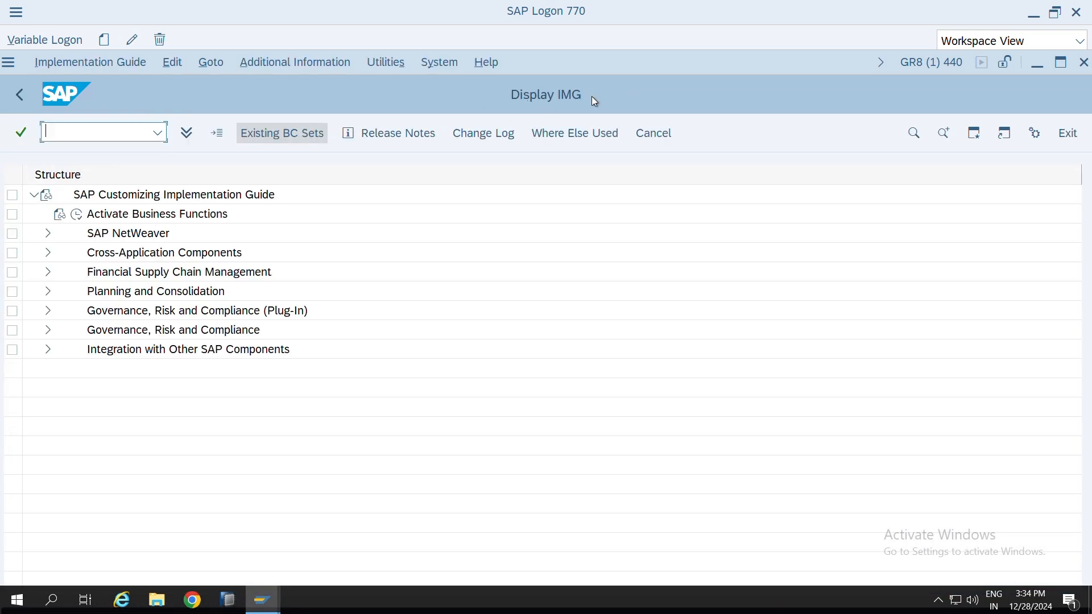
click(1061, 62)
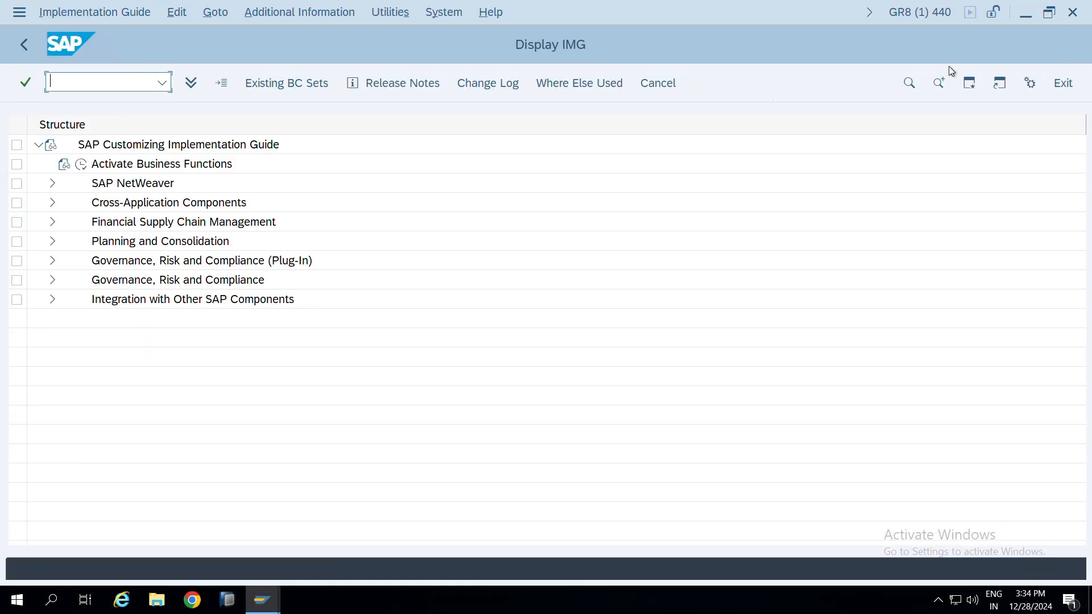
Under Governance, Risk and Compliance > General Settings, check which applications are active in the client, then leave the view
click(54, 281)
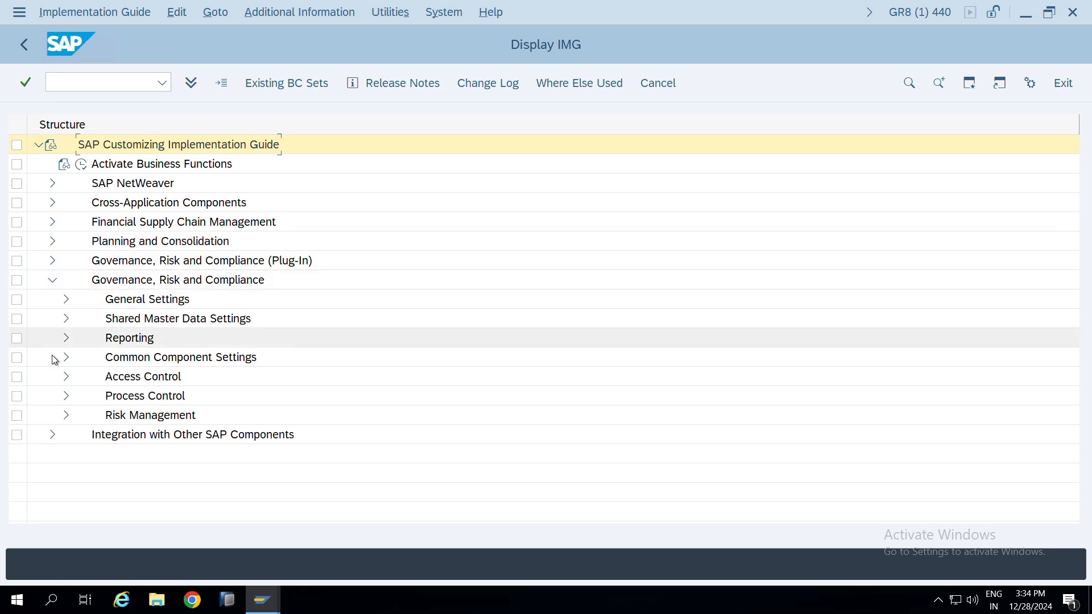
click(66, 299)
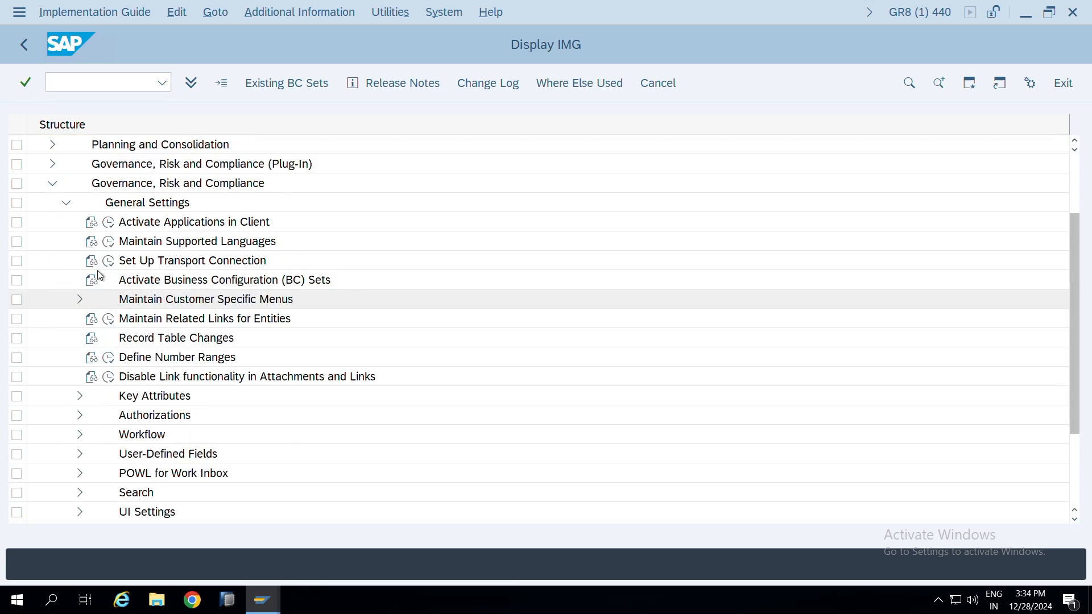
click(108, 222)
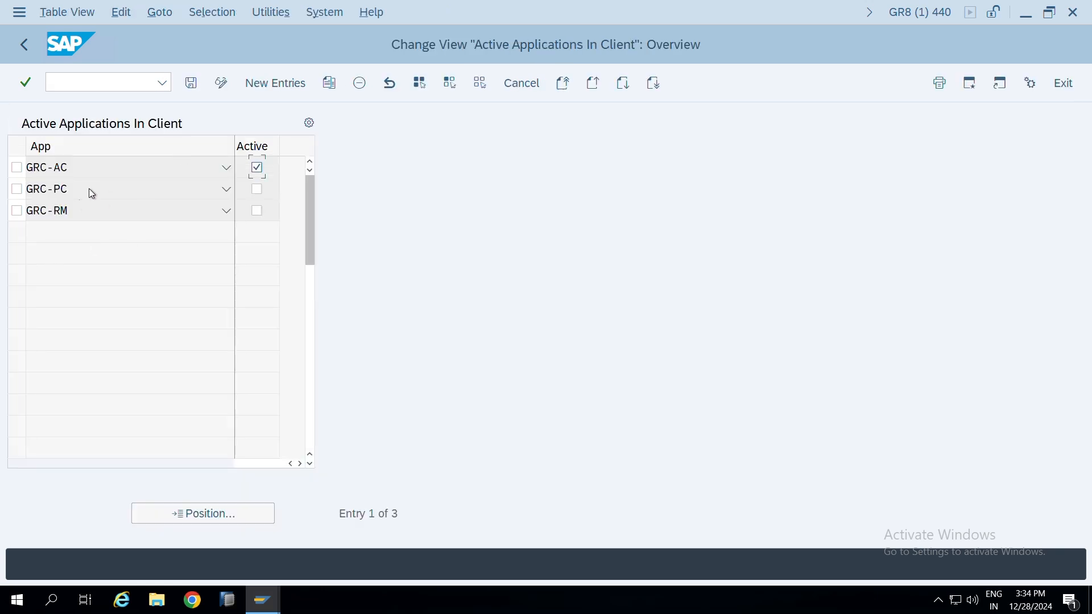
key(F3)
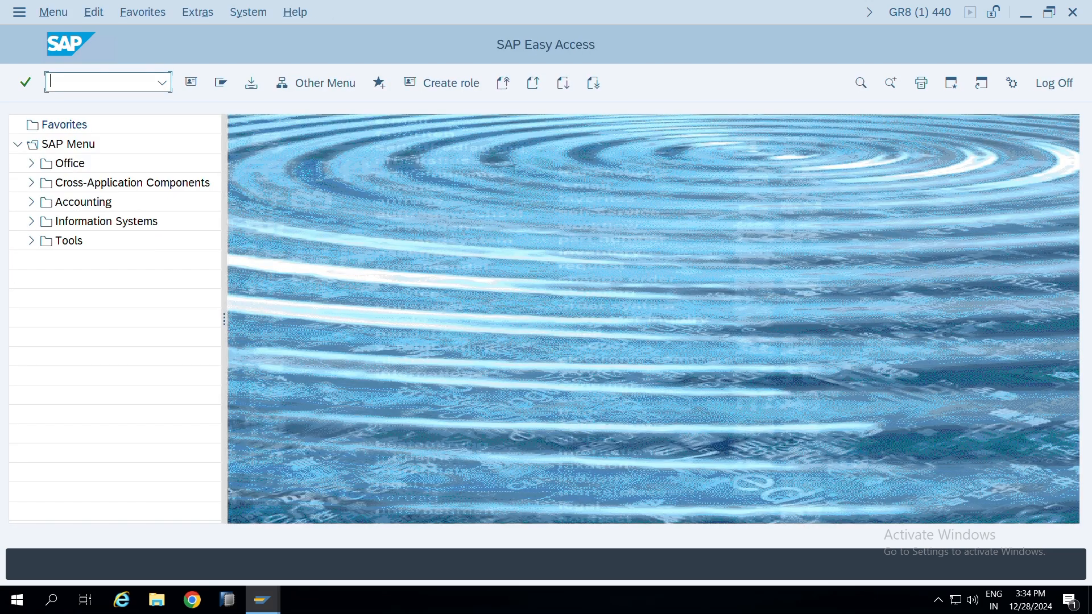
Run transaction SICF, list the services without extra filters, and locate the grc service under default_host > sap
text(sicf)
key(Return)
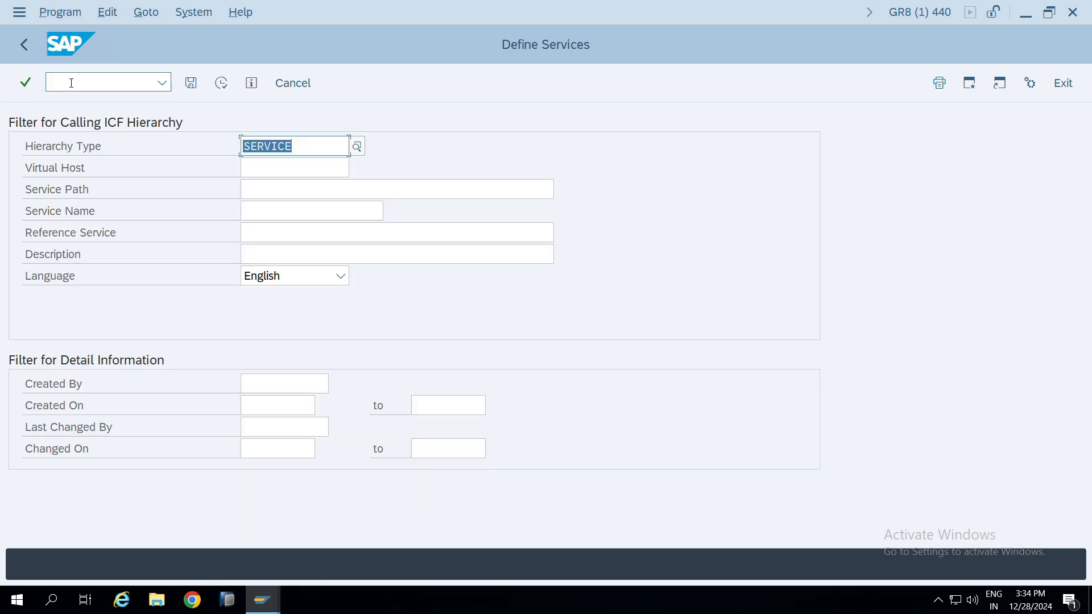
click(269, 183)
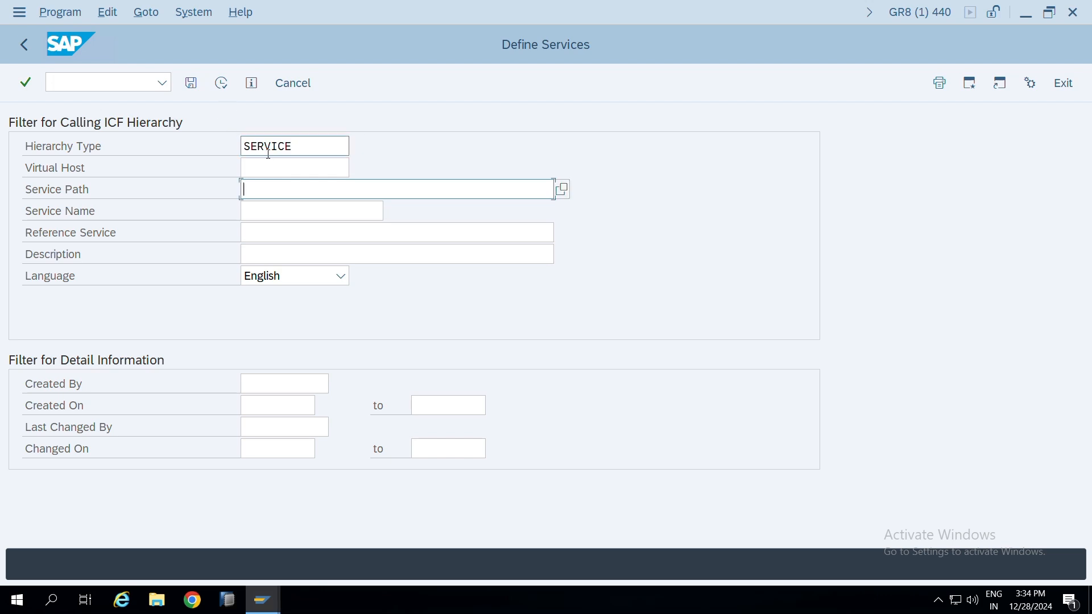
click(221, 83)
click(17, 321)
click(32, 342)
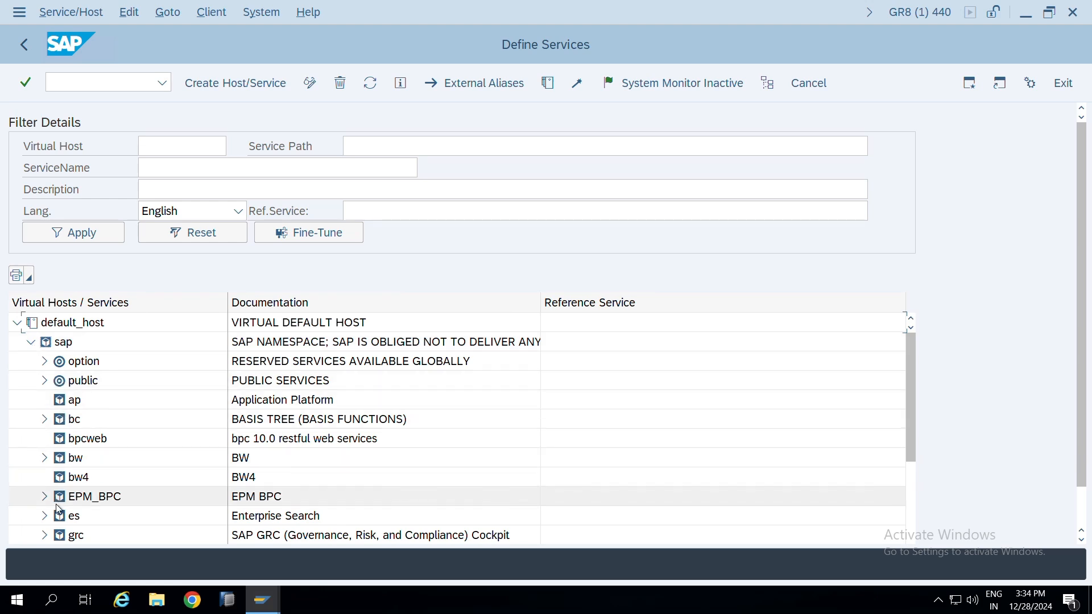
scroll(59, 509, down, 1)
click(71, 516)
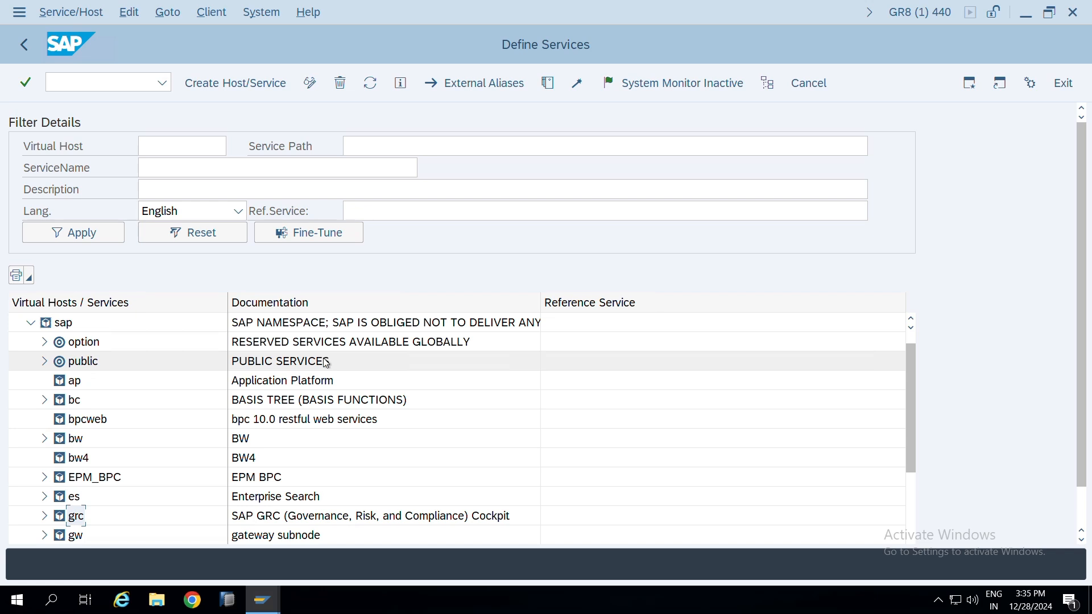
key(F3)
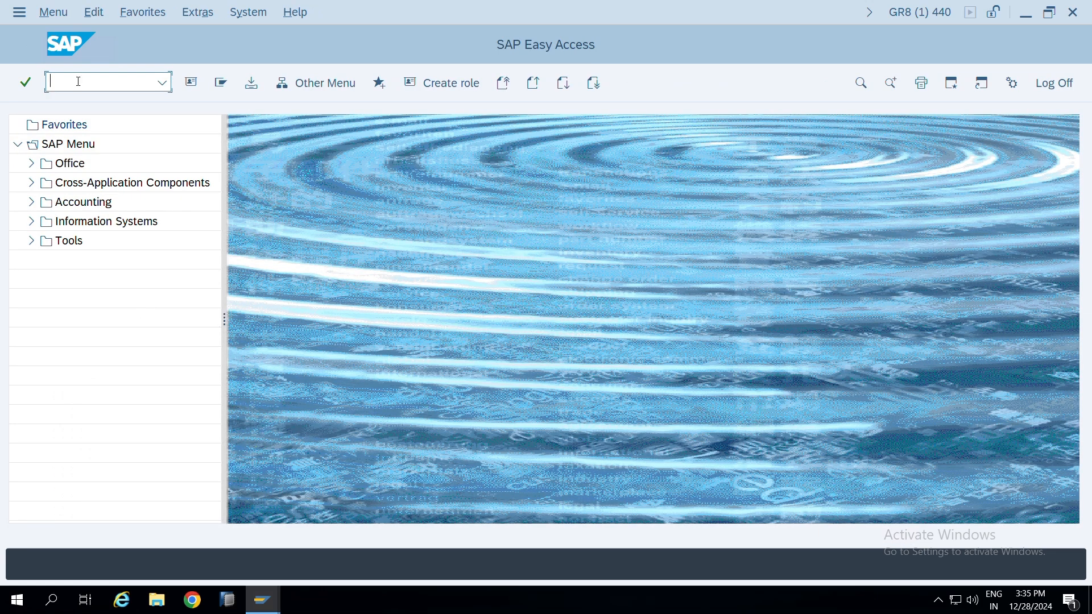
text(smicim)
key(Return)
Run transaction SMICM, examine the protocols and ports of the active ICM services, and return to SAP Easy Access
text(smicm)
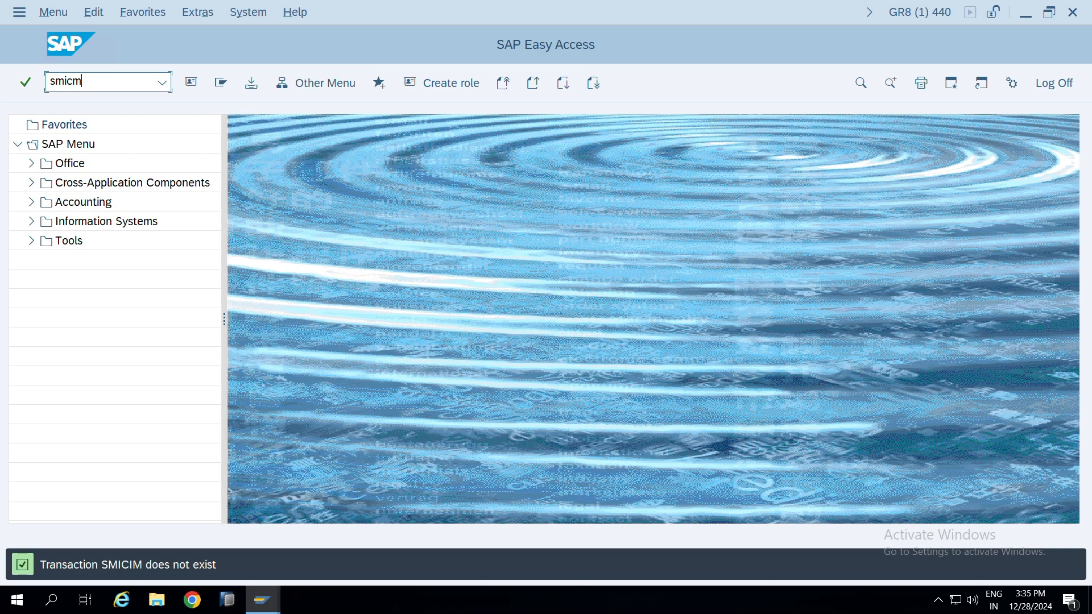
key(Return)
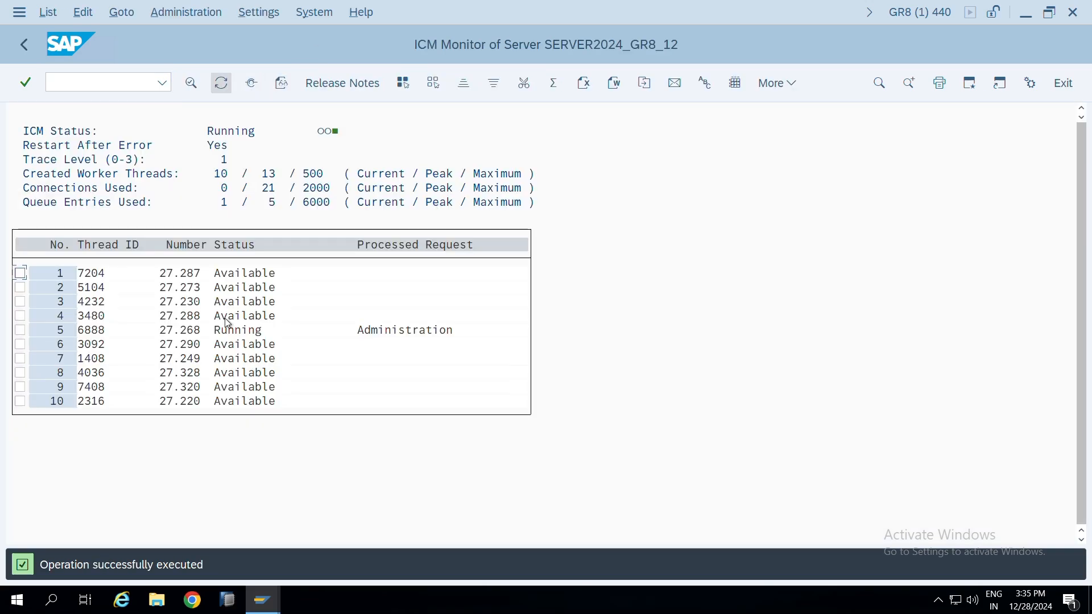
click(253, 84)
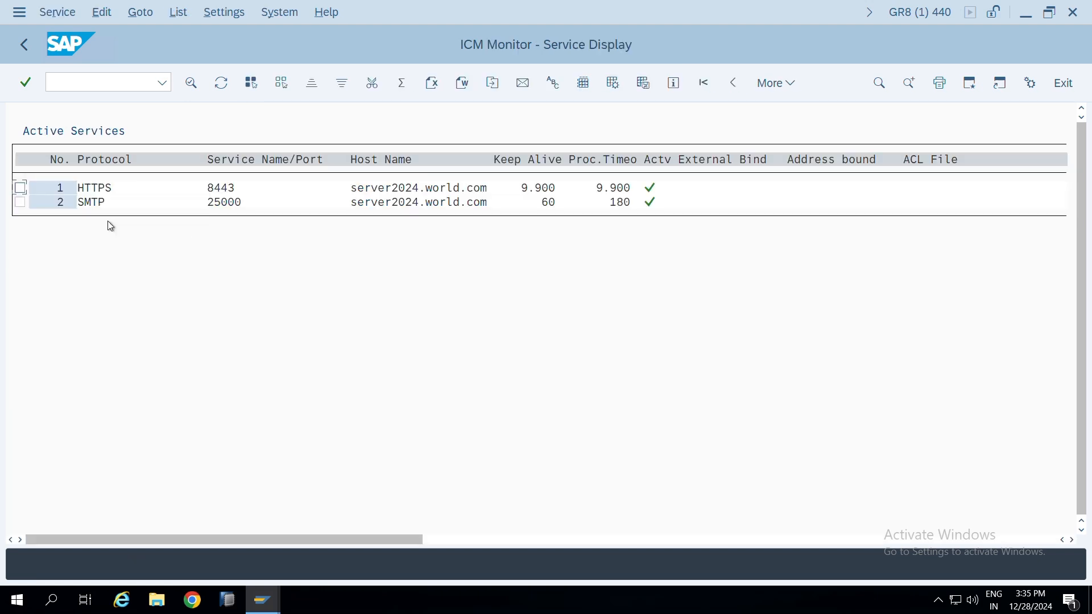
click(252, 204)
click(244, 190)
key(F3)
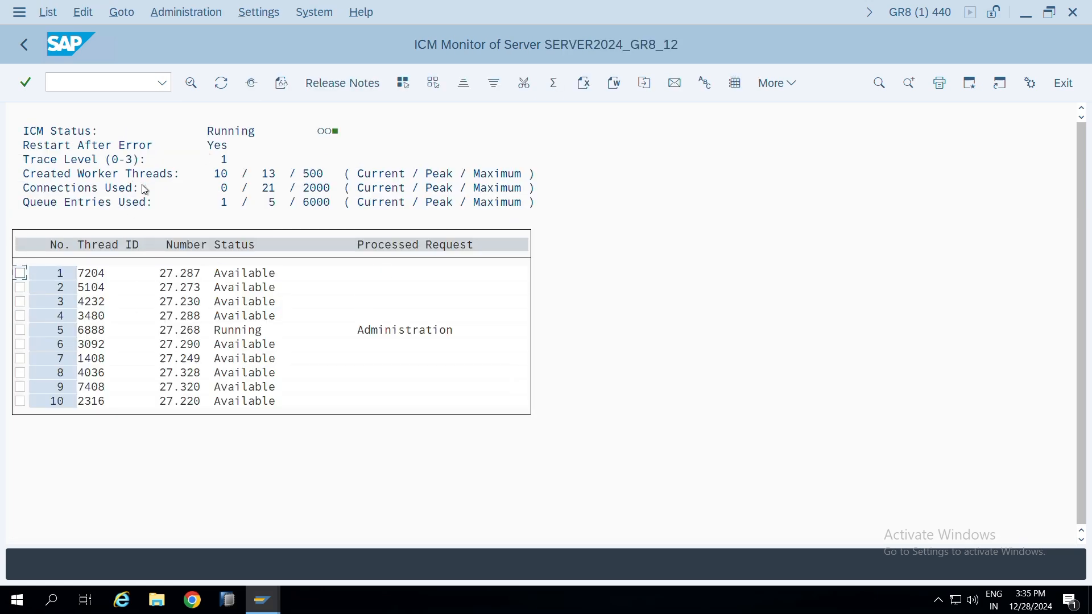
key(F3)
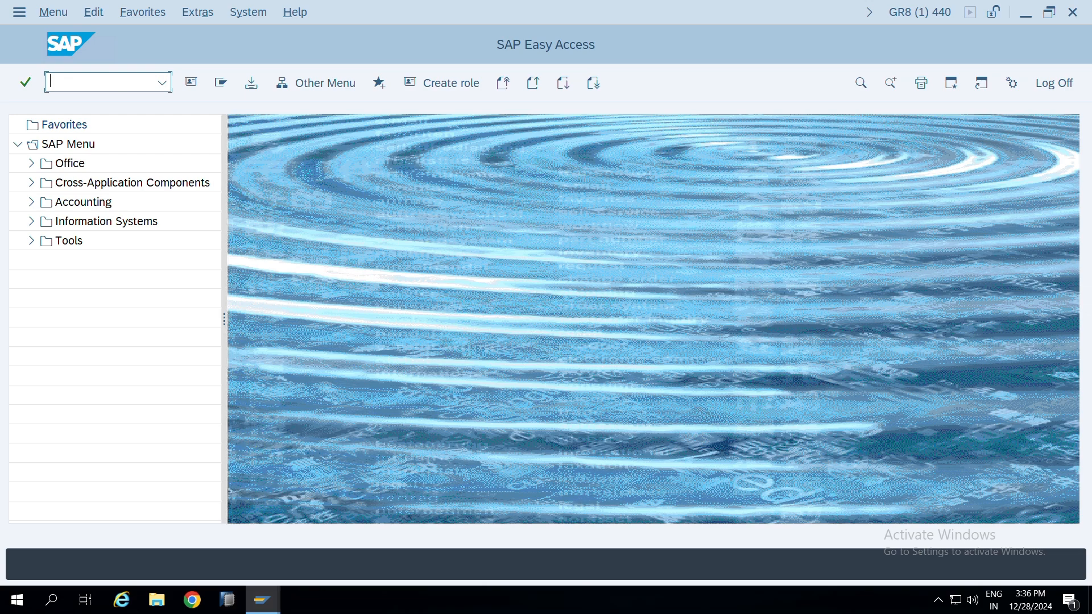
text(spro)
key(Return)
key(F3)
Run transaction SCPR20 and search for Business Configuration Sets matching *GRAC
text(scpr20)
key(Return)
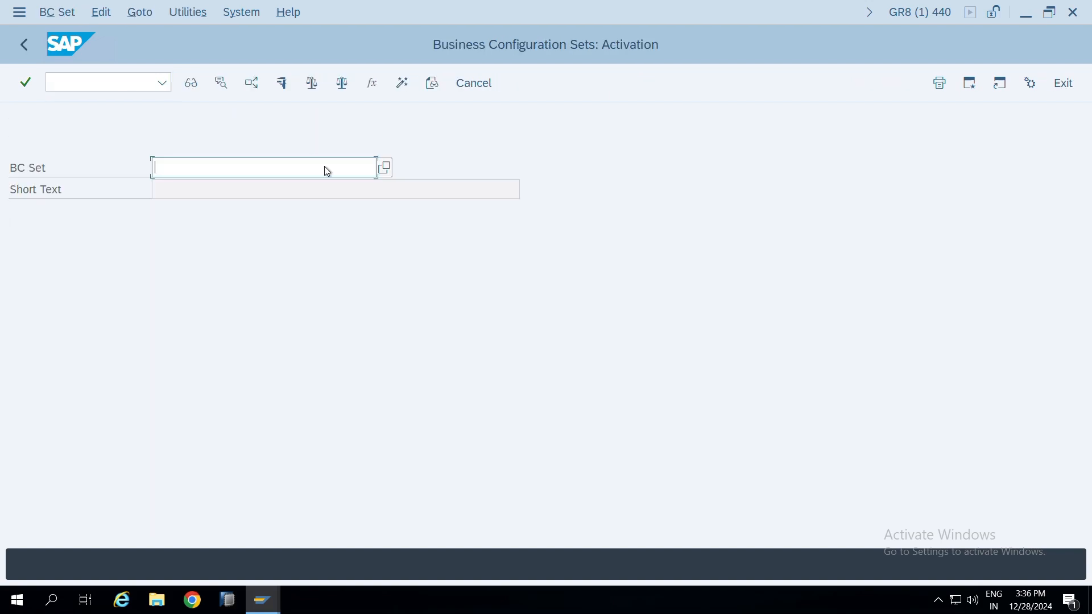
click(387, 167)
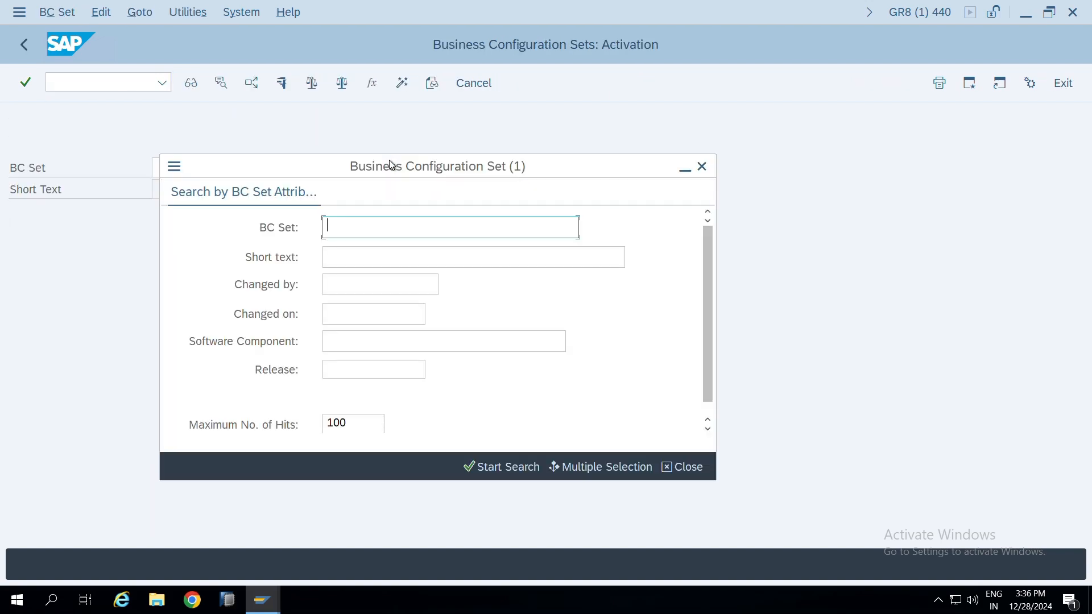
text(*GRAC)
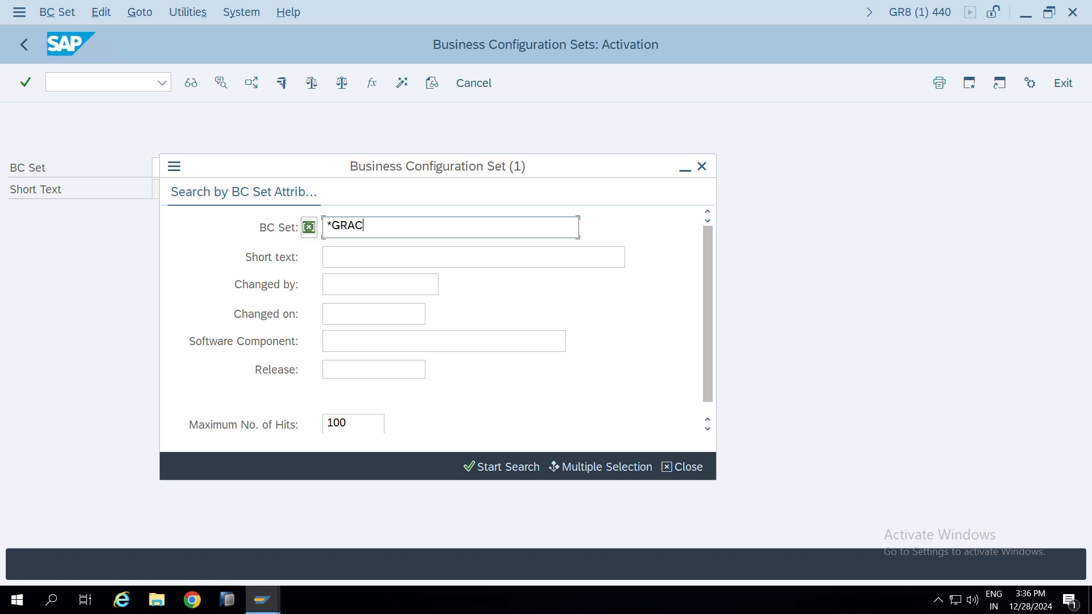
key(Return)
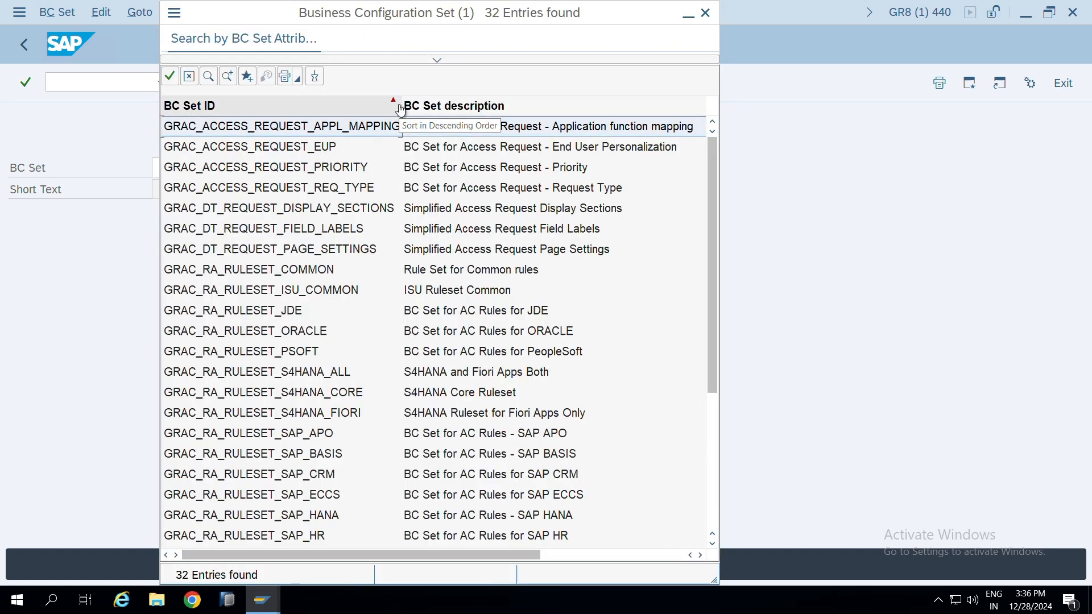
Widen the BC set results, review the access request EUP, PRIORITY and REQ_TYPE sets, and close the search without choosing one
drag(402, 105, 436, 106)
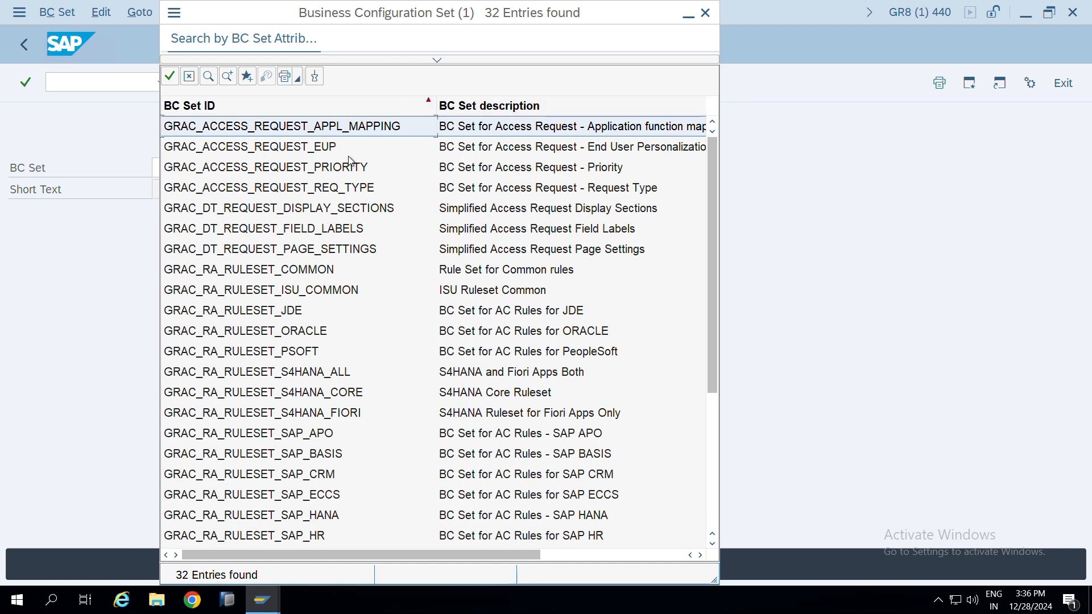
drag(715, 580, 862, 575)
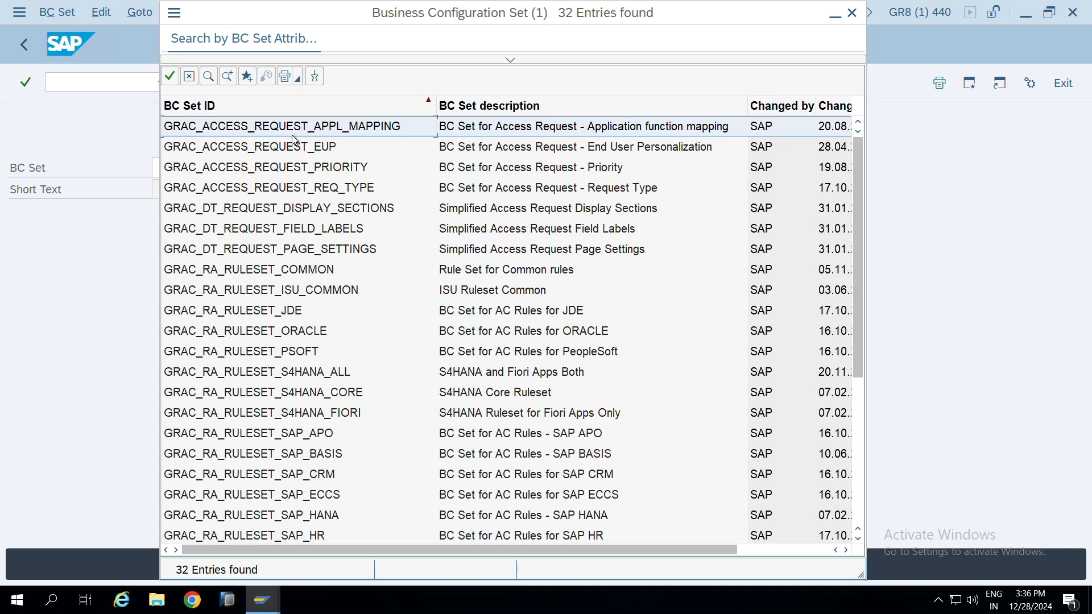
click(242, 149)
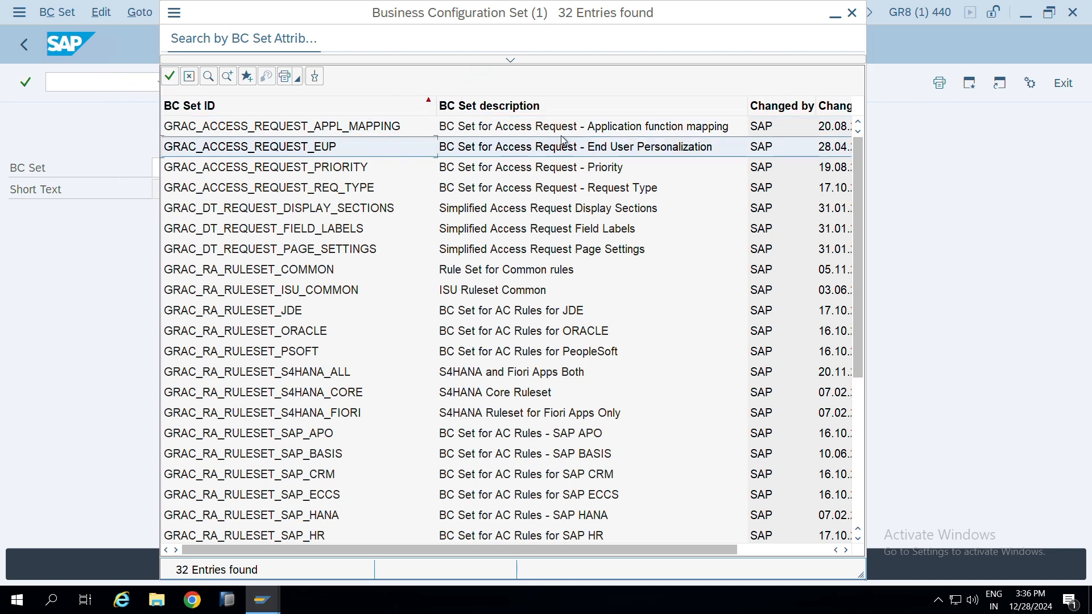
click(257, 171)
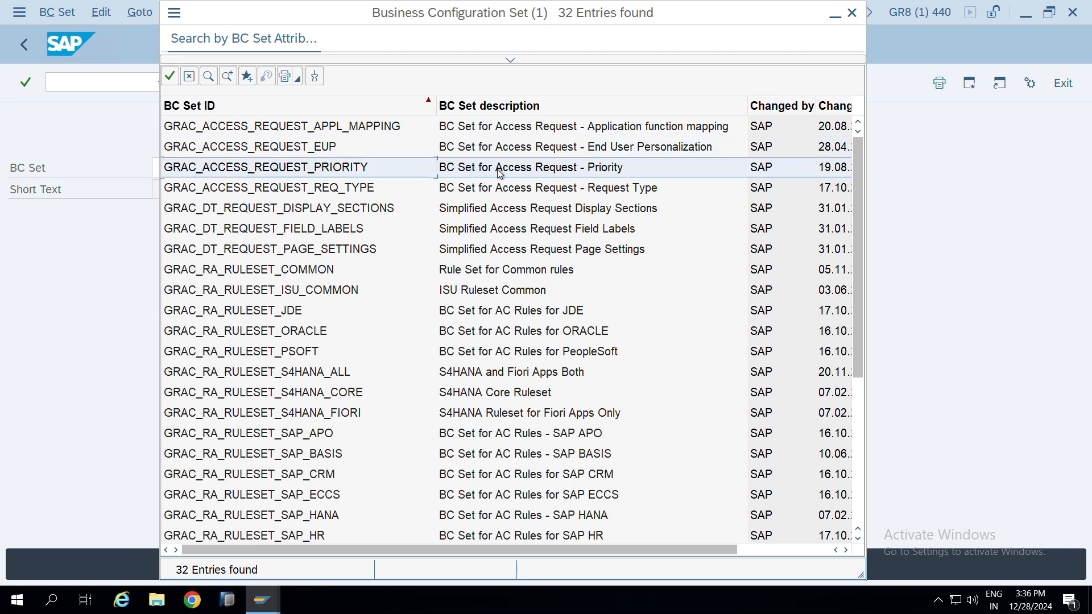
click(334, 194)
click(288, 190)
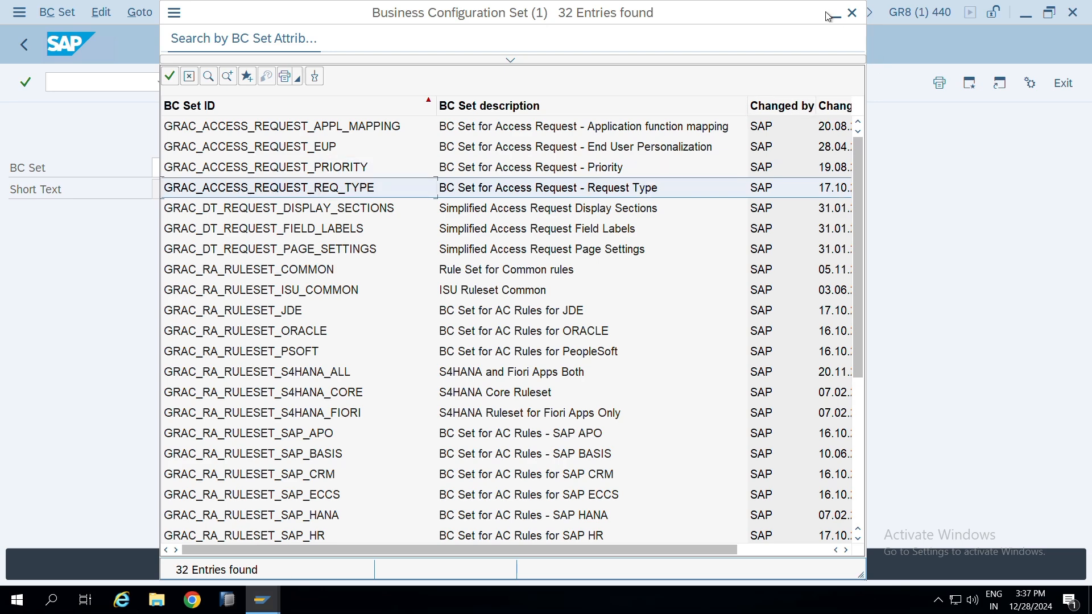
click(852, 13)
Open SPRO in a new session and expand Governance, Risk and Compliance > Access Control in the SAP Reference IMG
text(/ospro)
key(Return)
click(280, 84)
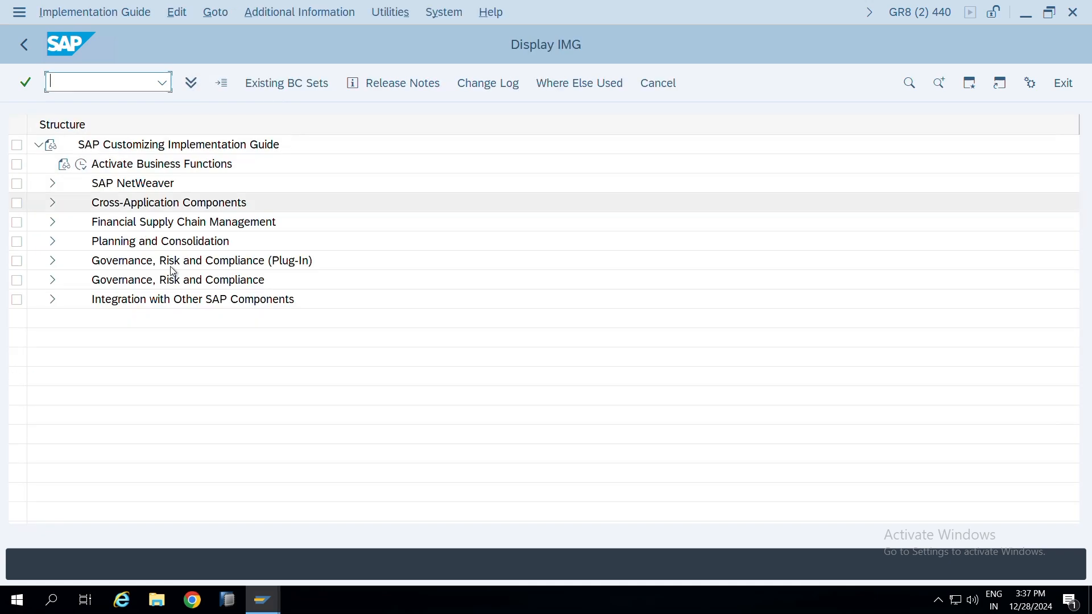
click(51, 280)
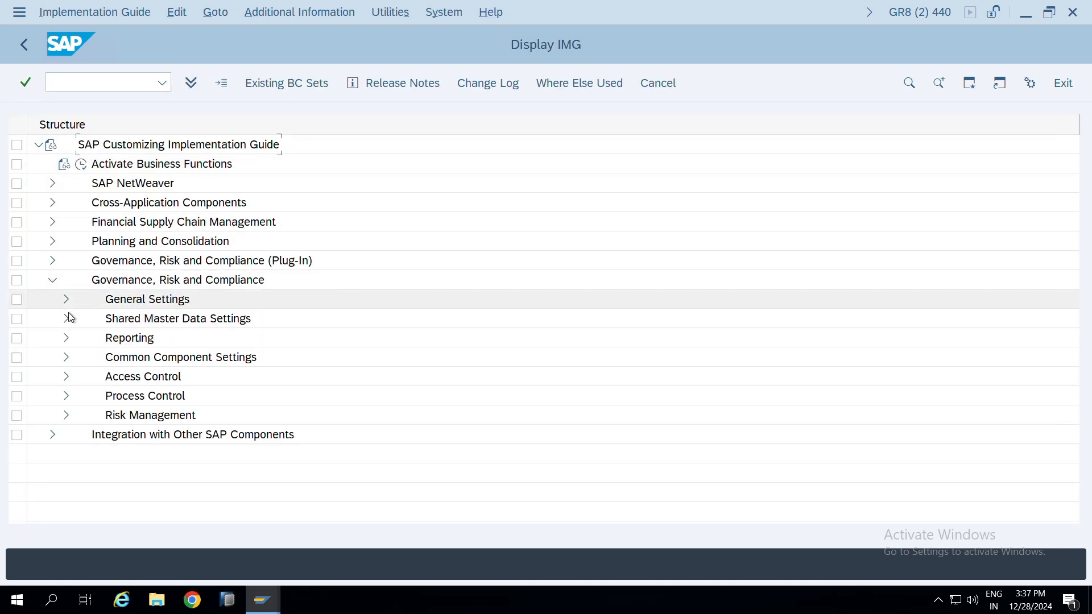
click(66, 377)
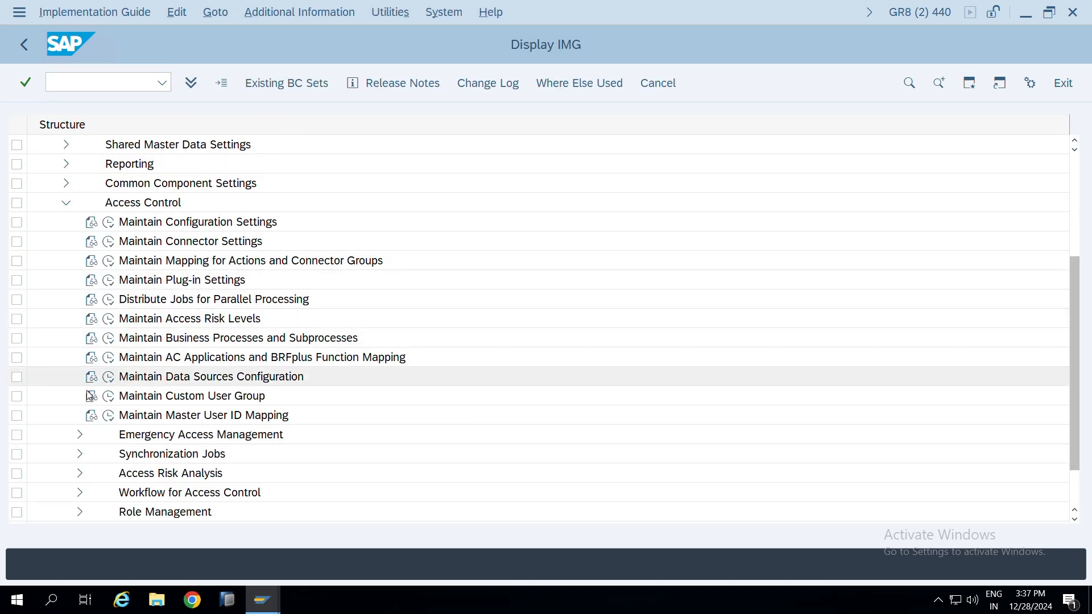
Expand User Provisioning under Access Control in the IMG and open the Define Request Type activity
scroll(85, 507, down, 1)
click(80, 473)
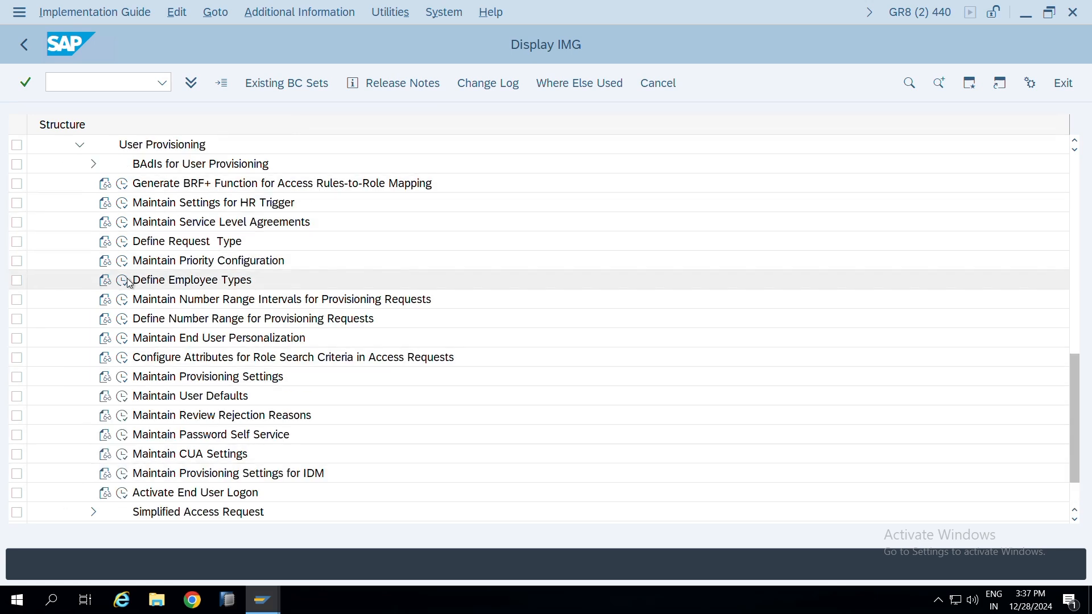
click(122, 246)
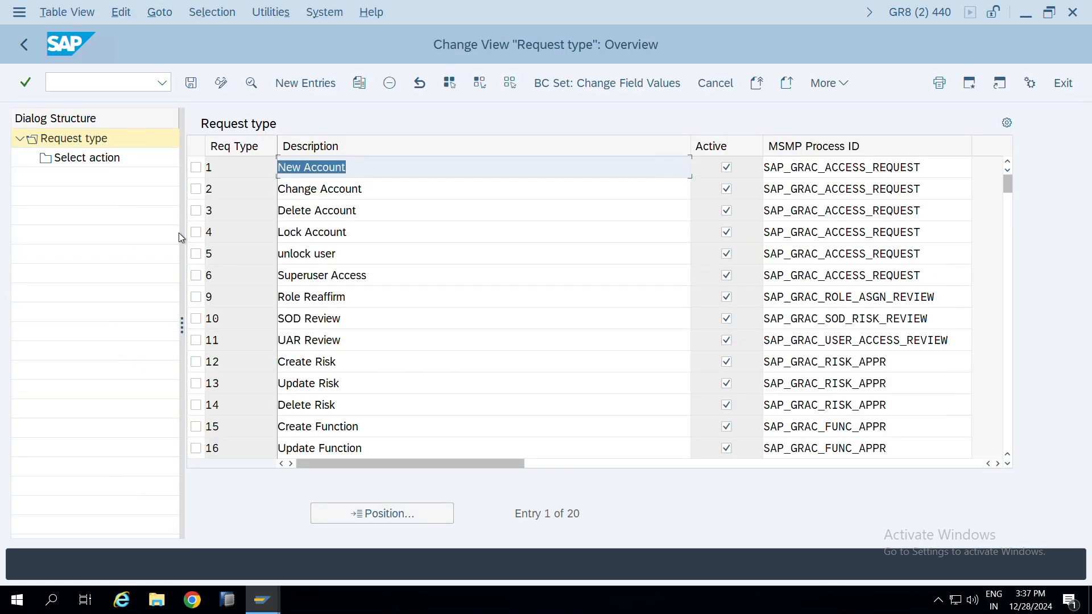
Review the defined request types from Delete Account down to UAR Review, selecting the row of request type 5, unlock user
click(500, 206)
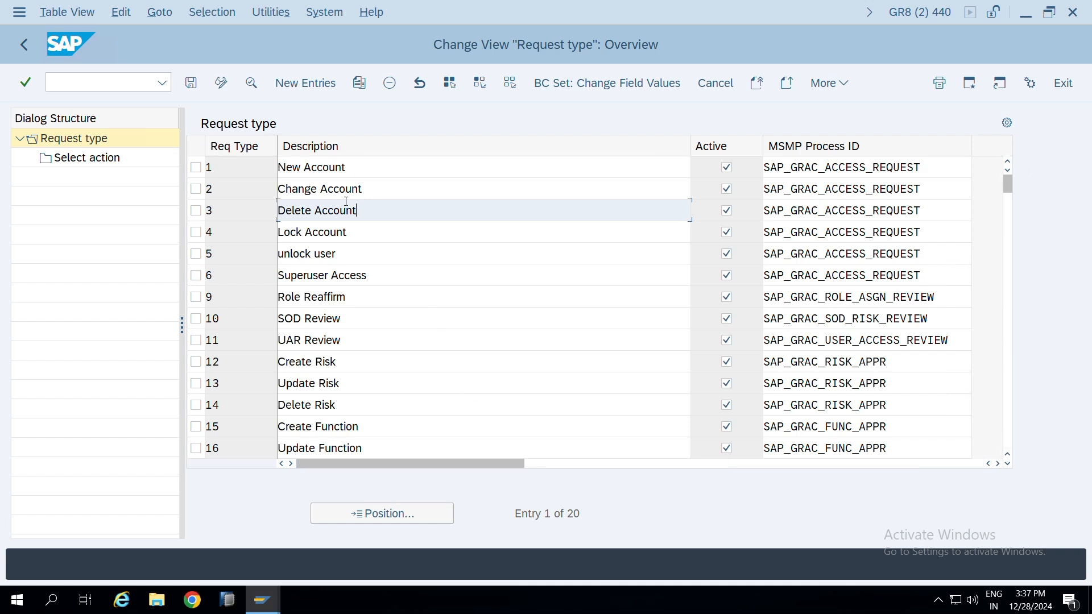
double_click(356, 257)
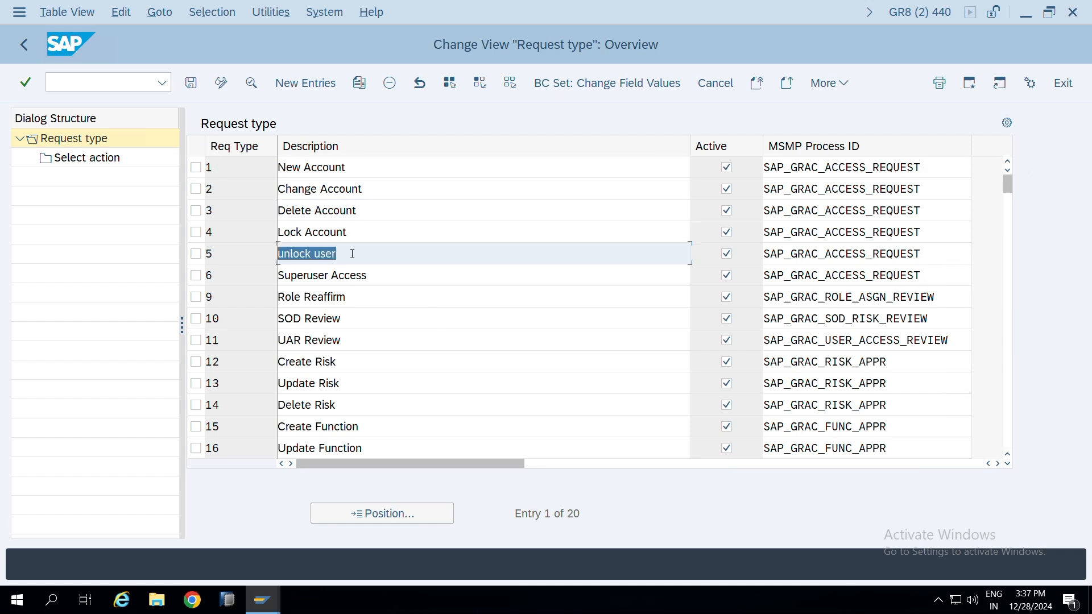
click(223, 253)
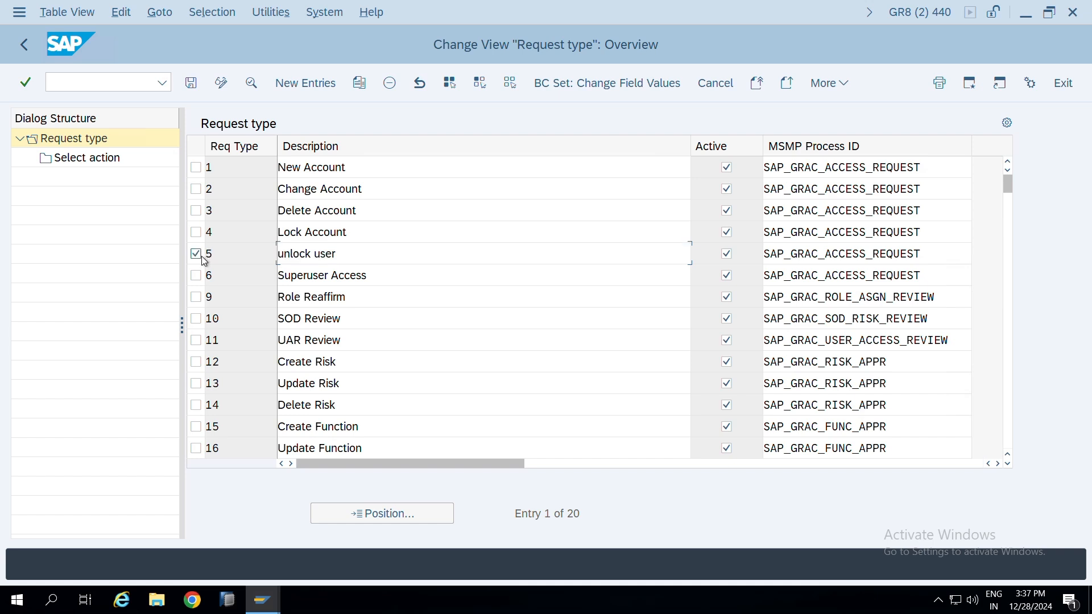
double_click(348, 254)
key(Down)
key(Down)
key(Down)
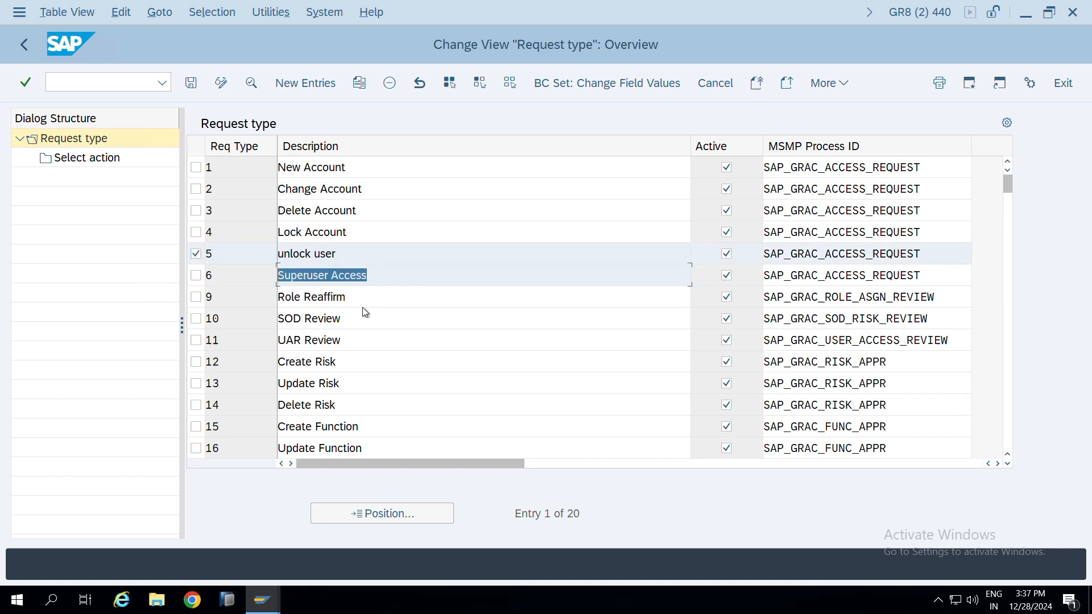
key(Down)
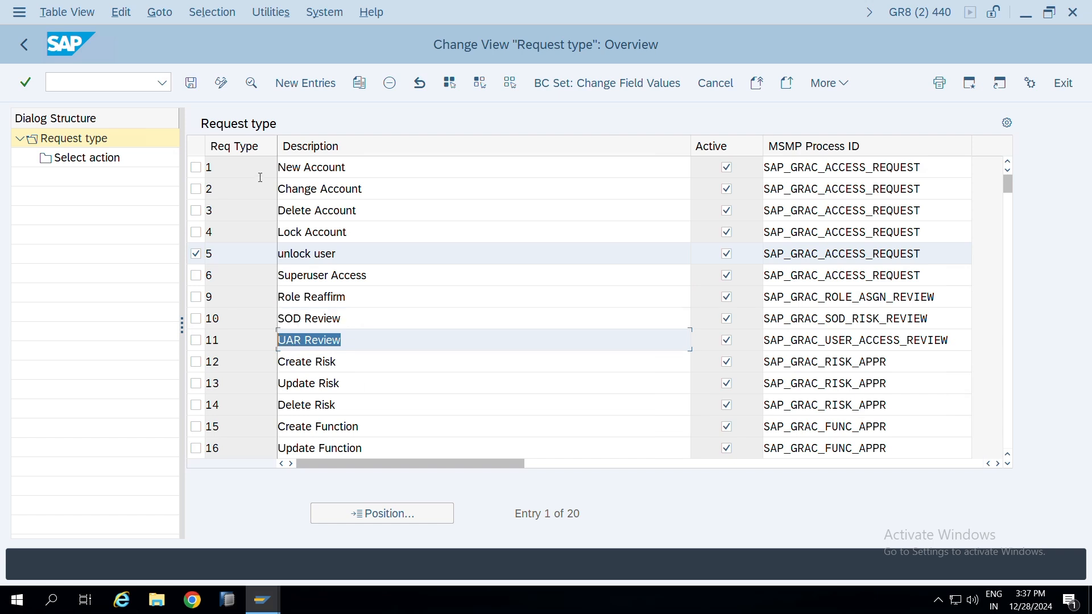
Switch to the Business Configuration Sets activation session, search for BC sets matching *GRAC*, and highlight GRAC_ACCESS_REQUEST_REQ_TYPE
key(alt+Tab)
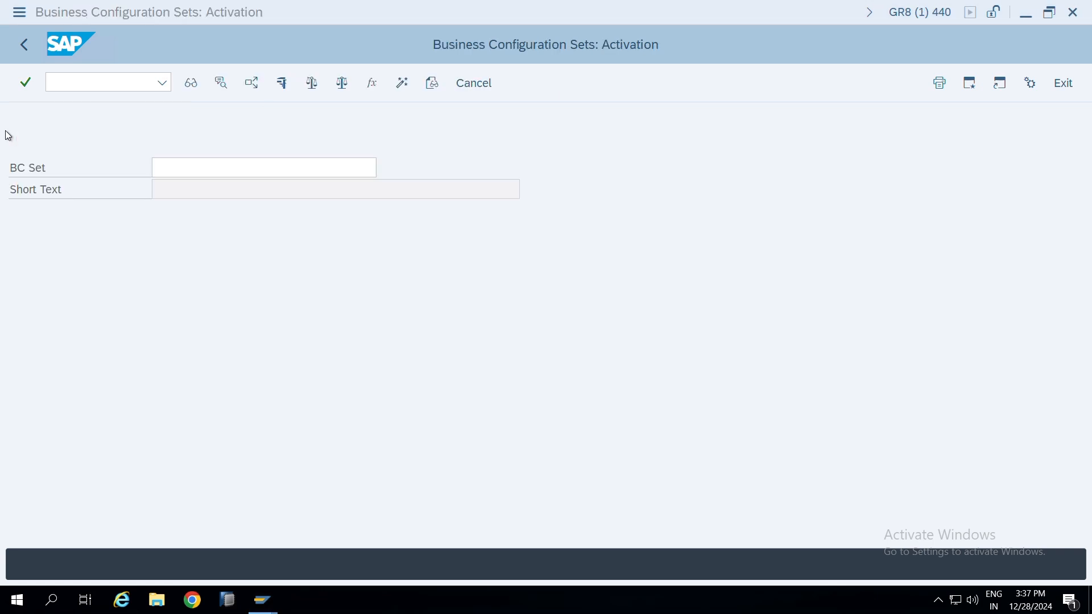
text(*GRAC*)
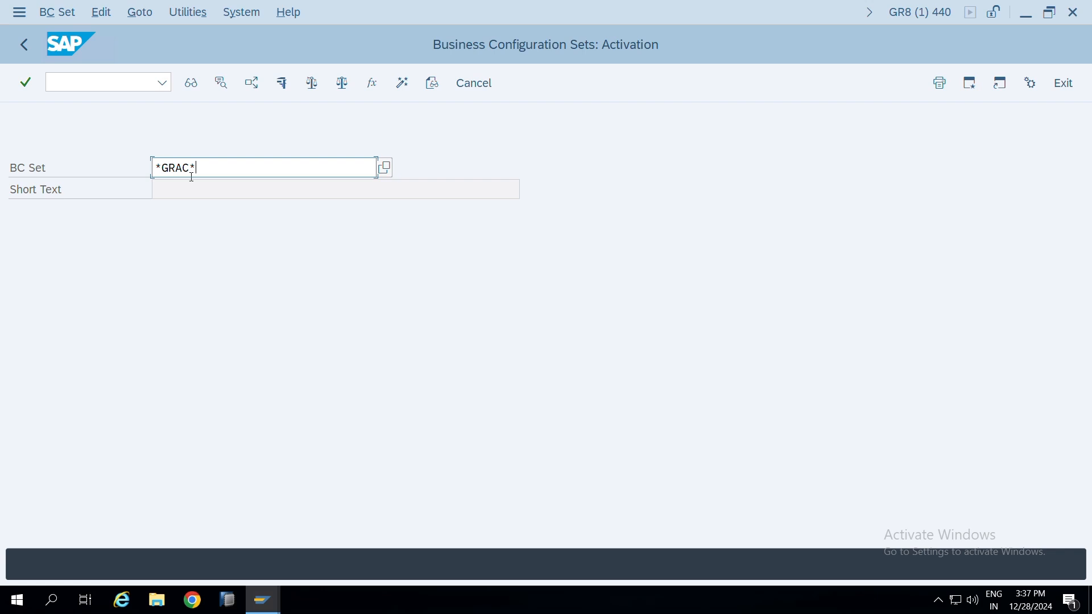
key(Return)
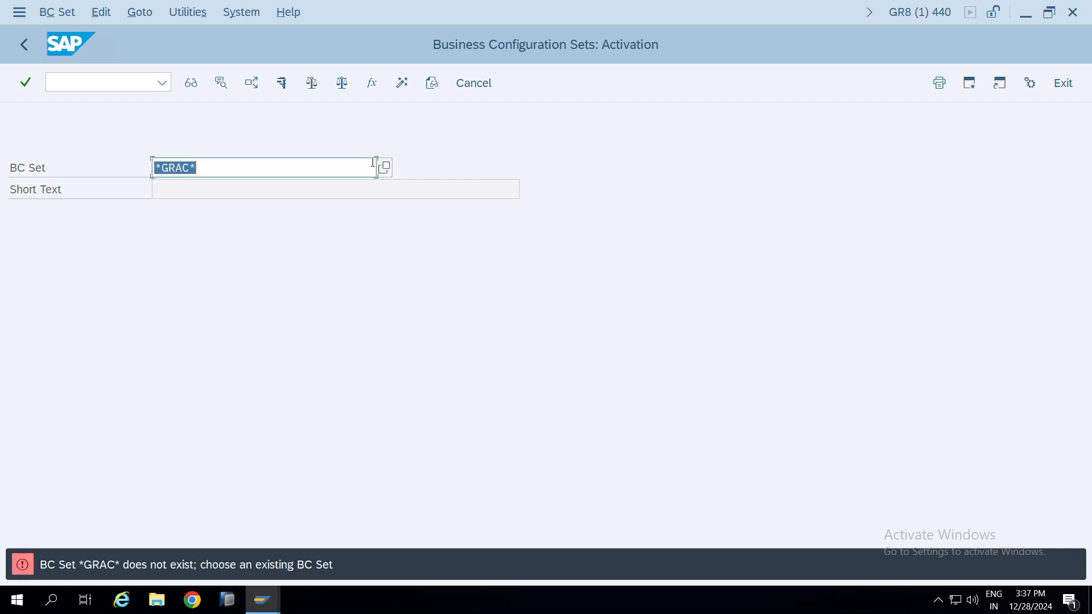
click(384, 169)
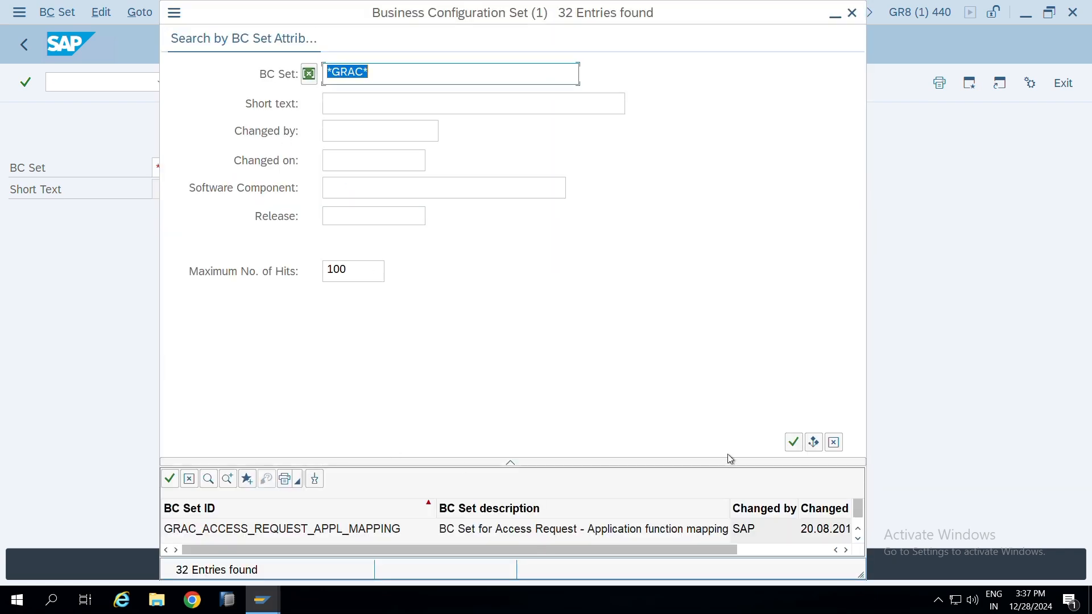
click(794, 443)
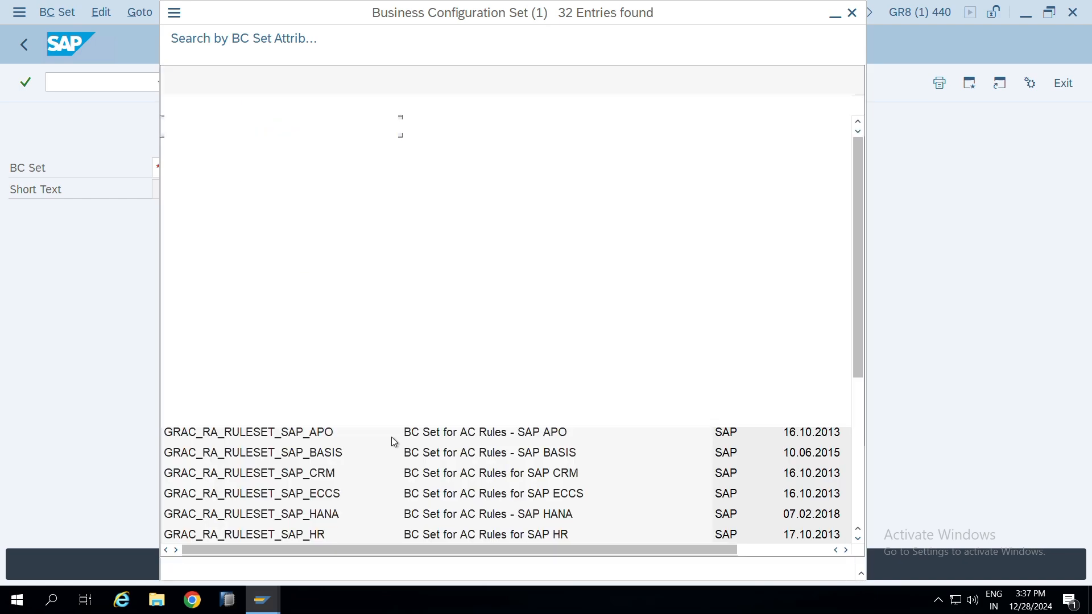
click(312, 188)
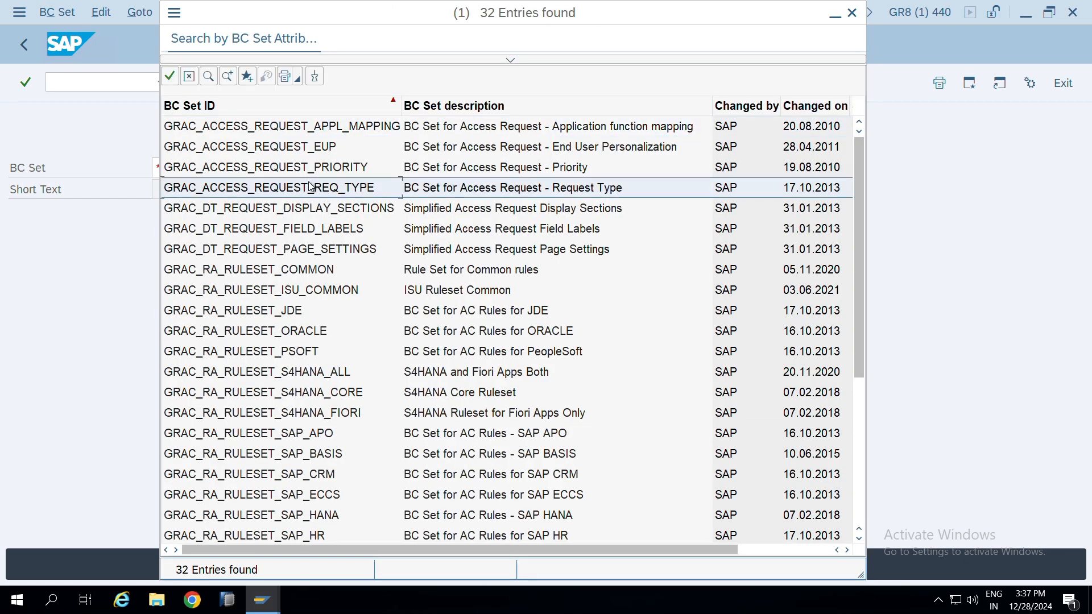
Compare the GRAC_ACCESS_REQUEST_REQ_TYPE entry in the BC set results with the Request type table in the other session
double_click(299, 189)
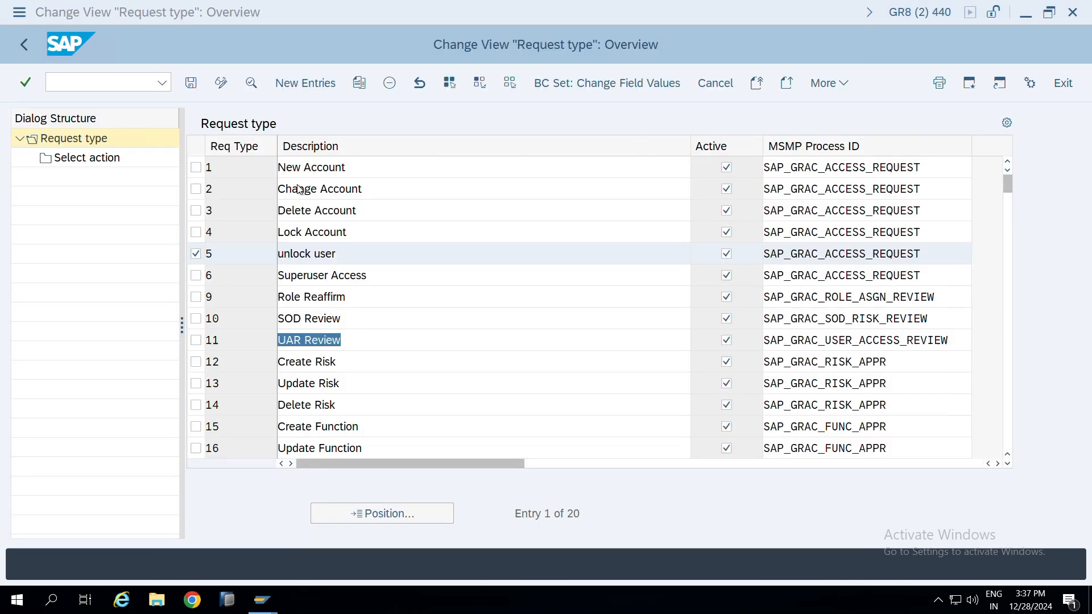
key(alt+Tab)
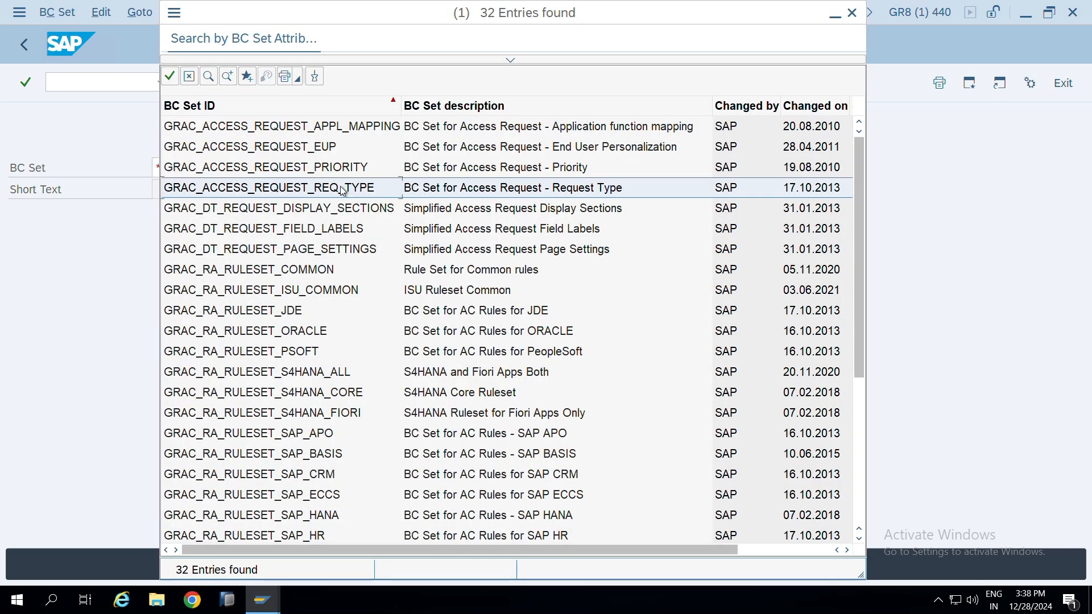
key(alt+Tab)
key(alt+Tab)
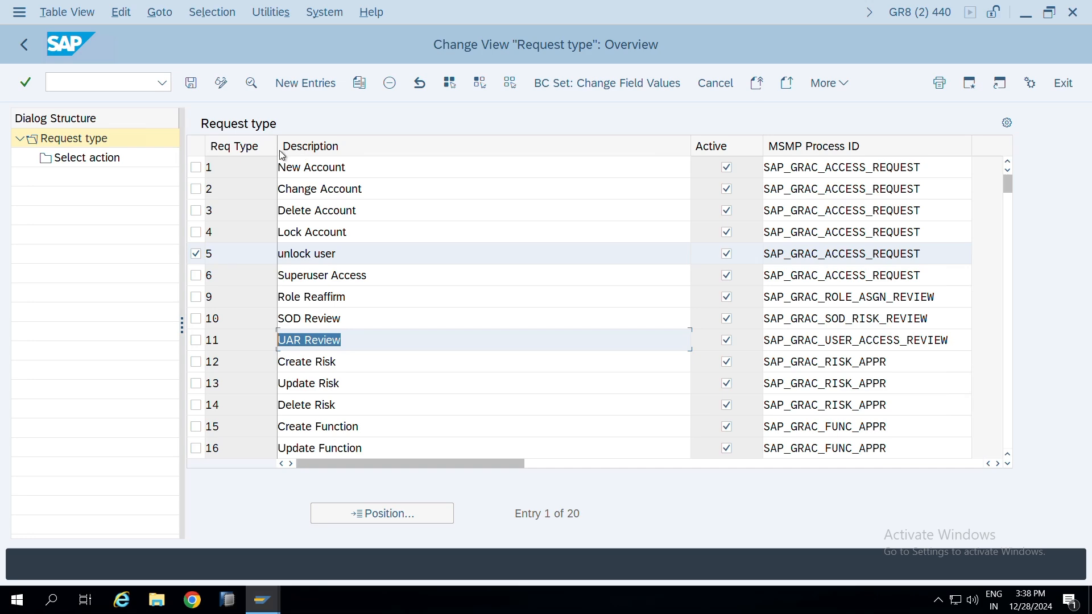
key(alt+Tab)
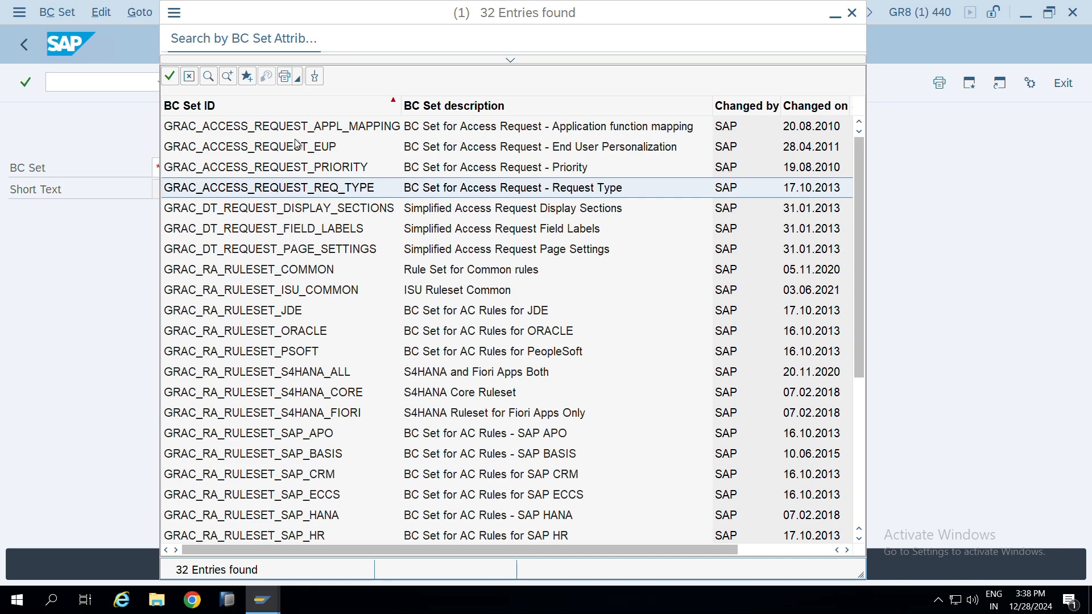
key(alt+Tab)
key(alt+Tab)
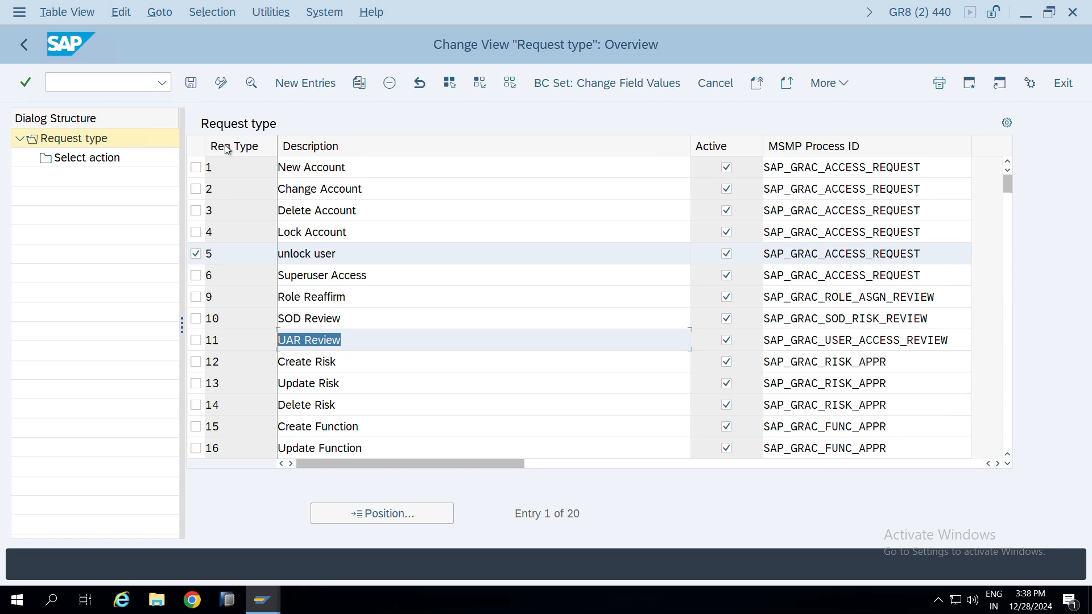
key(alt+Tab)
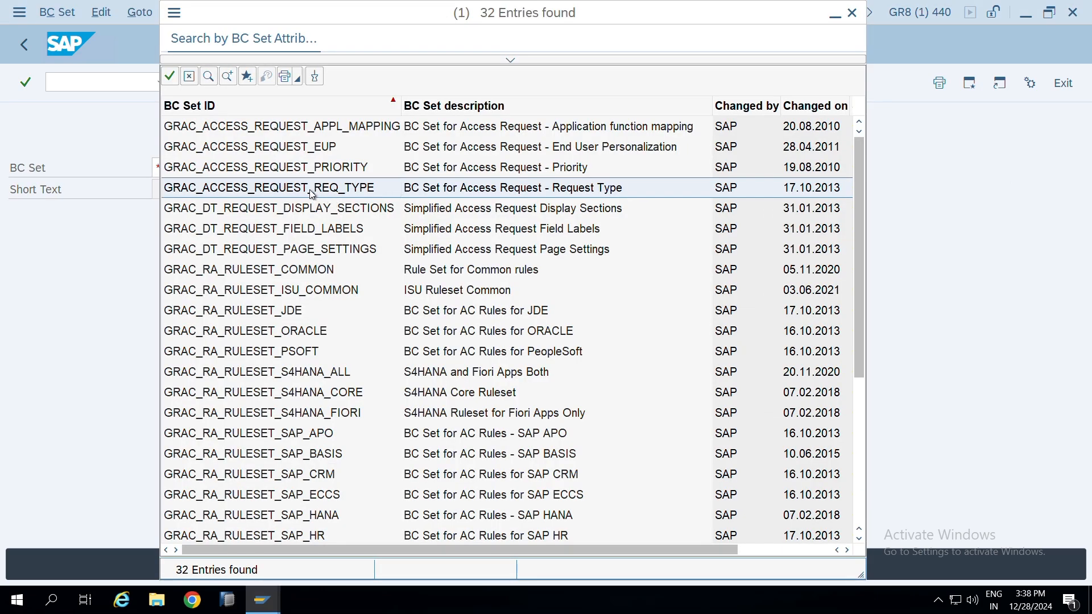
Choose the BC set GRAC_ACCESS_REQUEST_REQ_TYPE and display its contents
double_click(312, 188)
drag(155, 168, 359, 170)
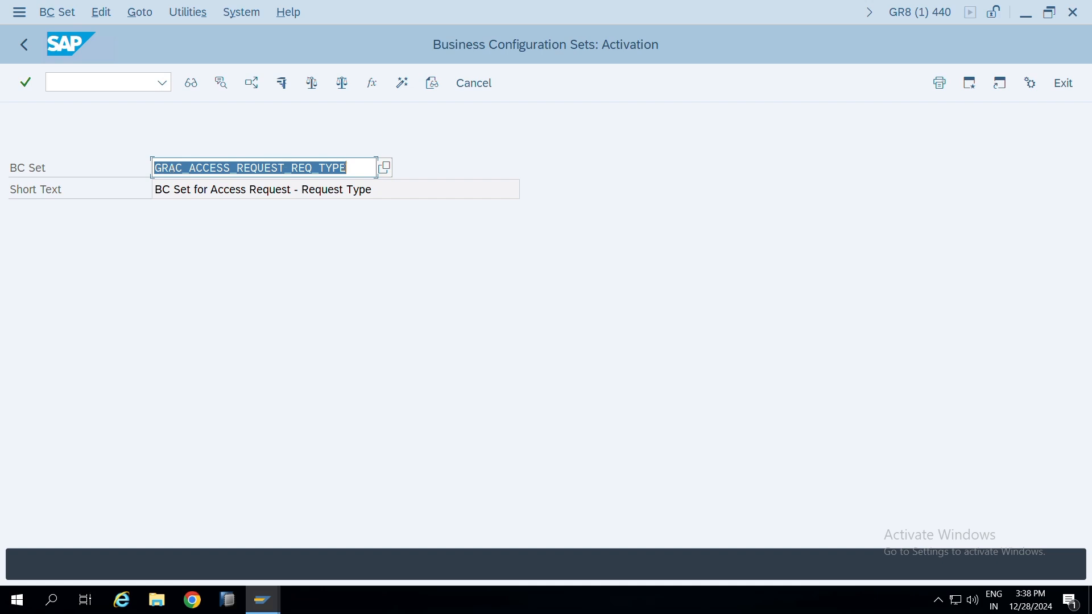
click(192, 84)
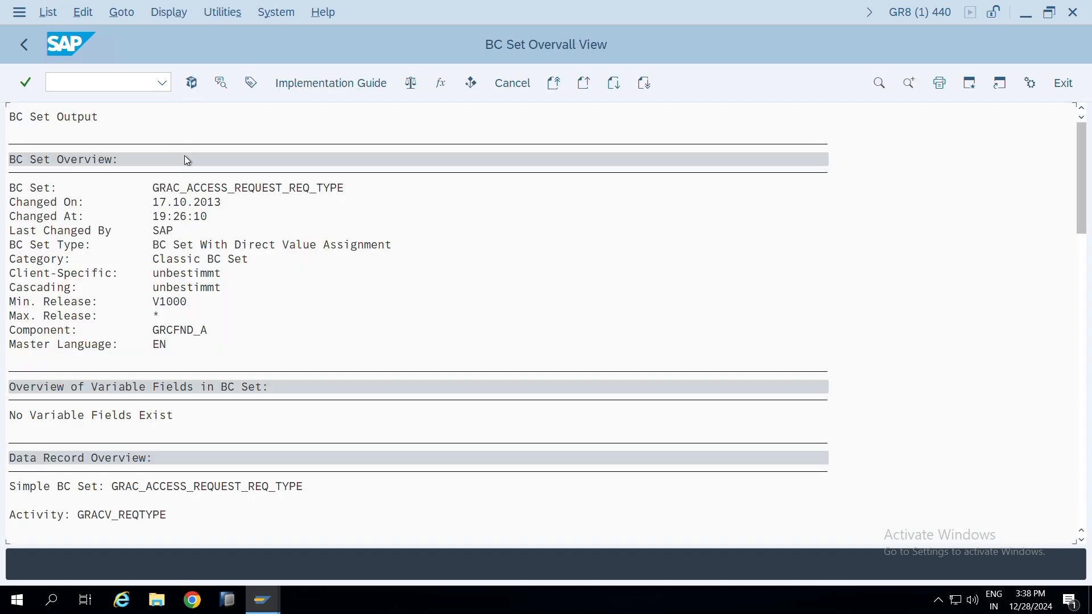
Examine the GRACV_REQTYPACT and GRACV_REQTYPE output tables of the BC set and compare the request types with the Define Request Type table
drag(1089, 182, 1088, 337)
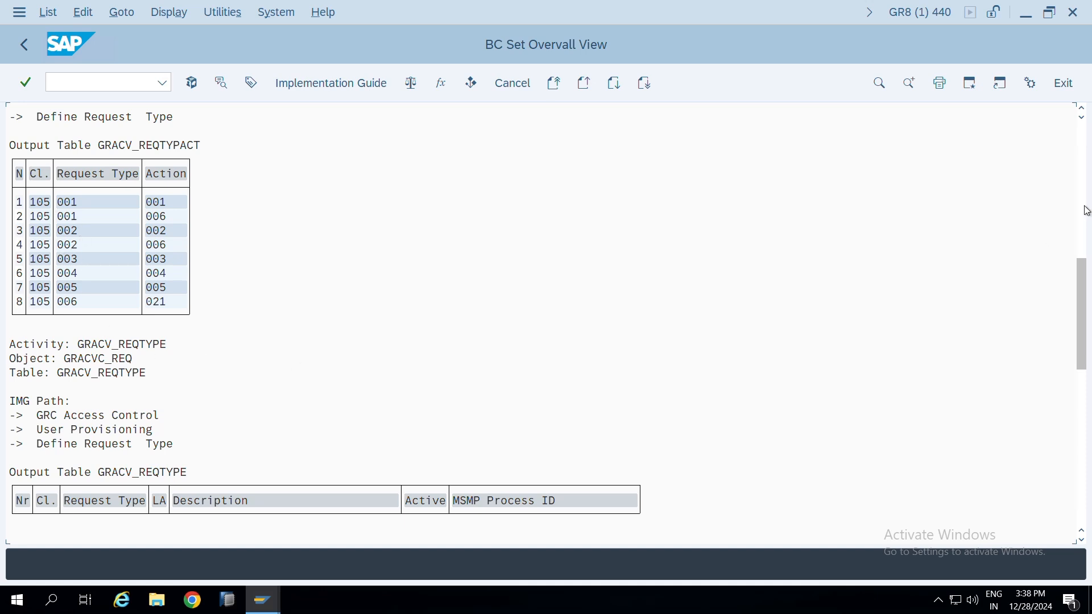
drag(1086, 263, 1067, 317)
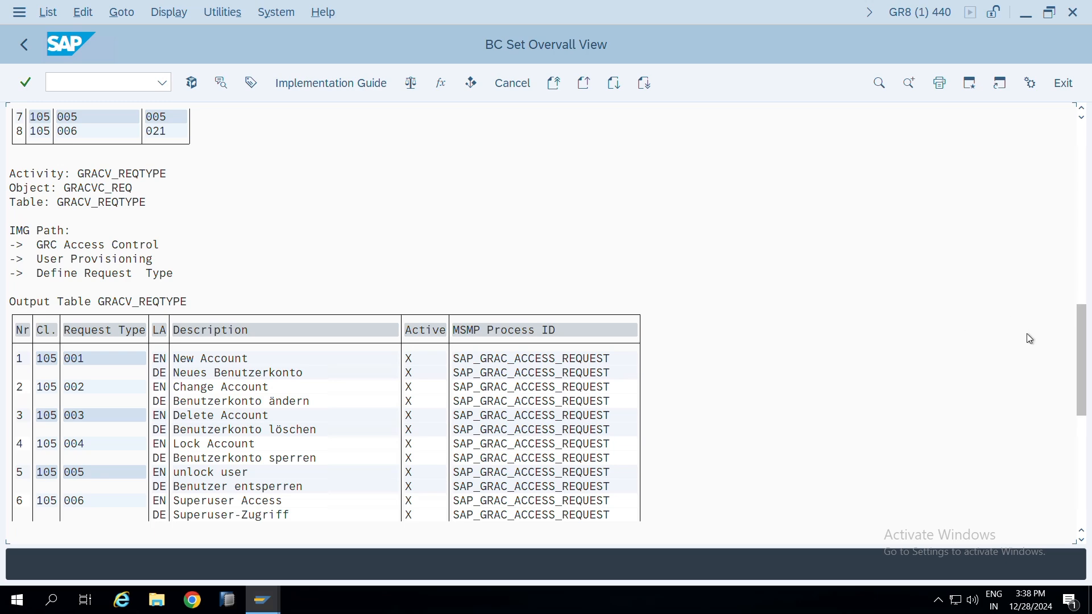
drag(1083, 339, 1088, 452)
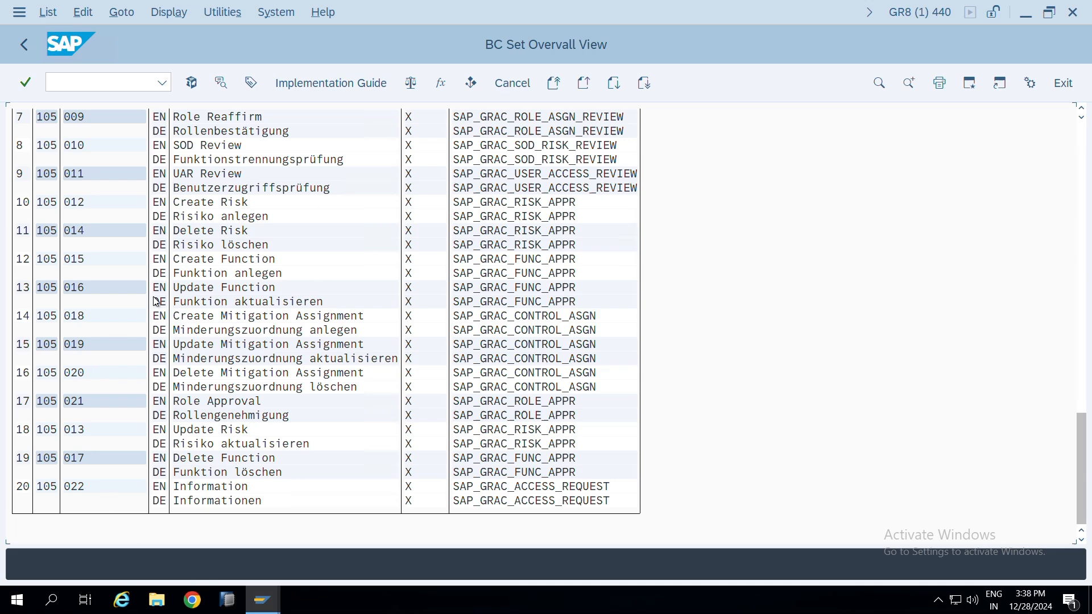
key(alt+Tab)
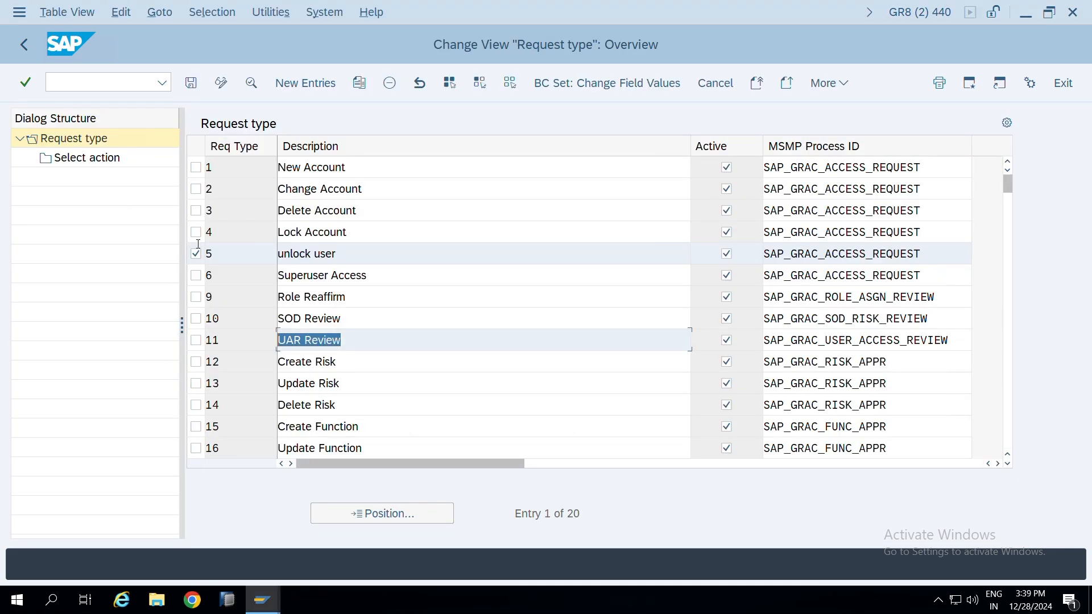
key(alt+Tab)
scroll(193, 353, up, 1)
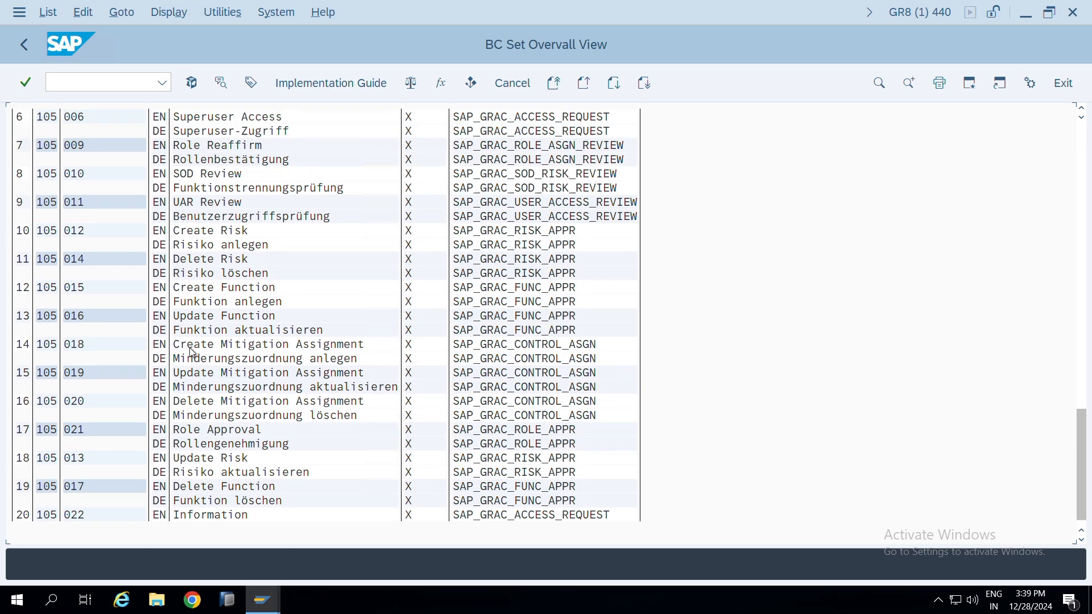
scroll(193, 353, up, 3)
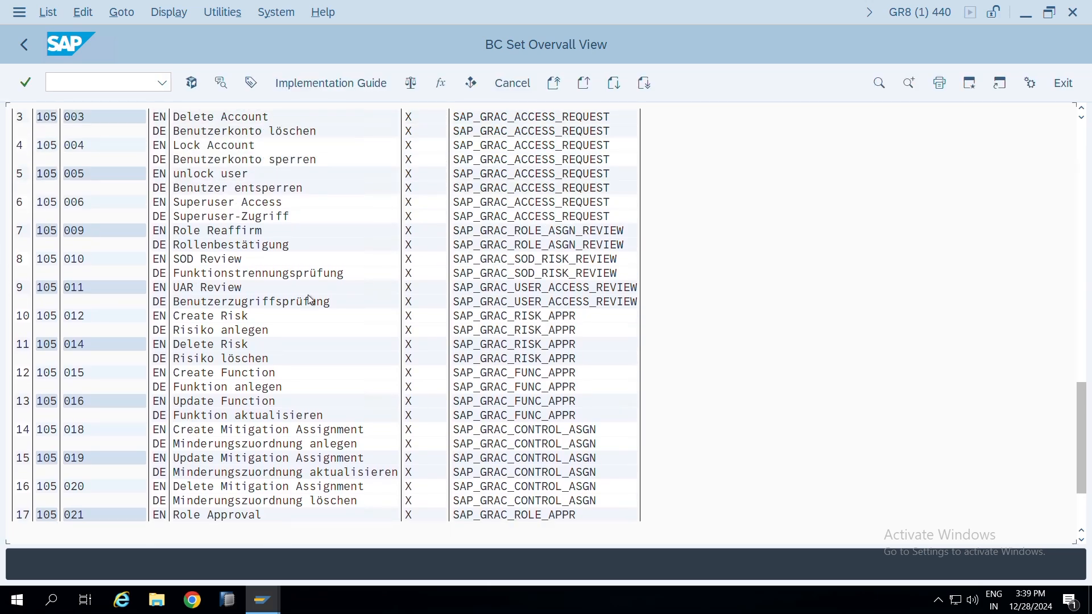
scroll(310, 299, up, 5)
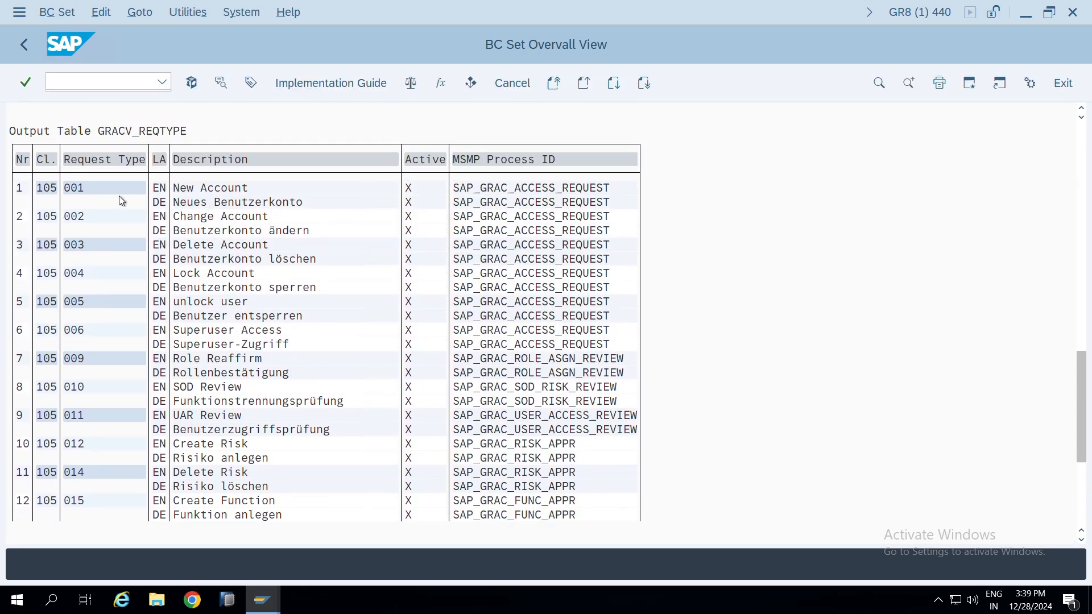
Leave the BC set overview, replace the BC set name with *GRAC*, and search for the matching BC sets again
key(F3)
key(alt+Tab)
key(alt+Tab)
key(BackSpace)
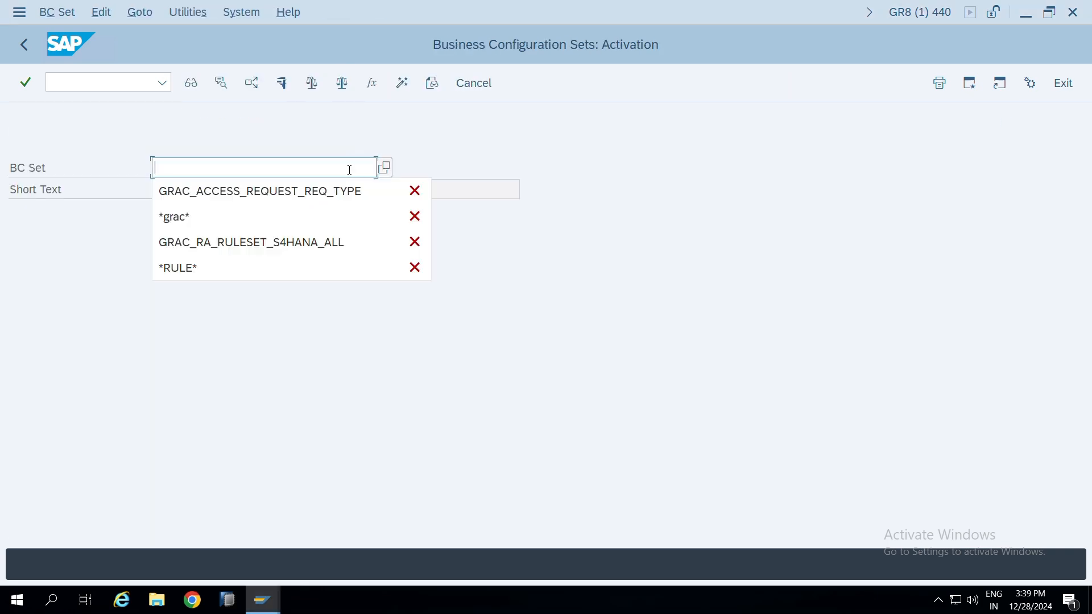
text(*GRAC*)
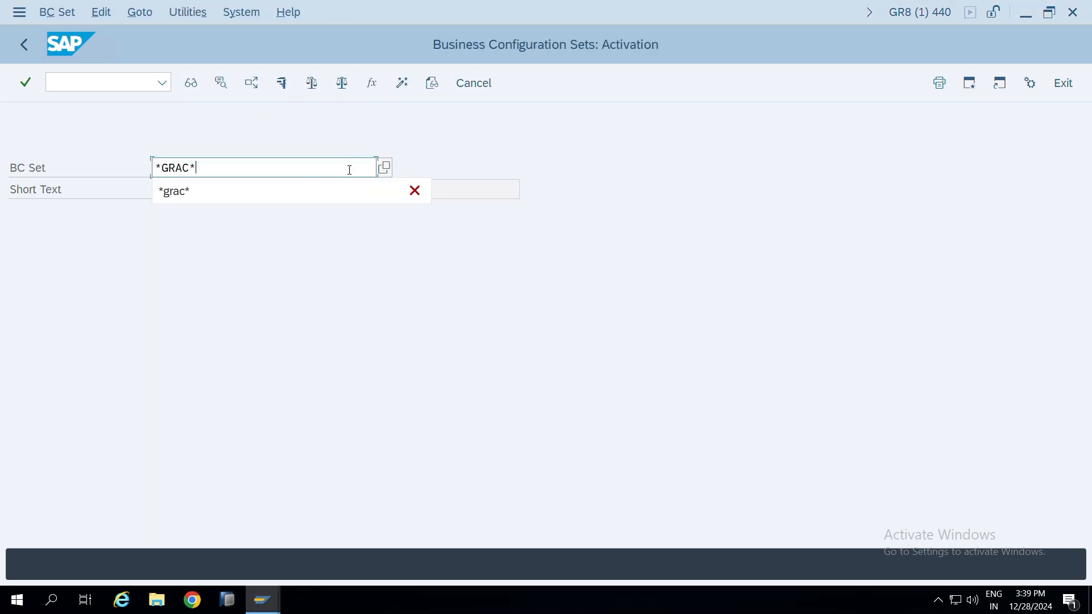
key(F4)
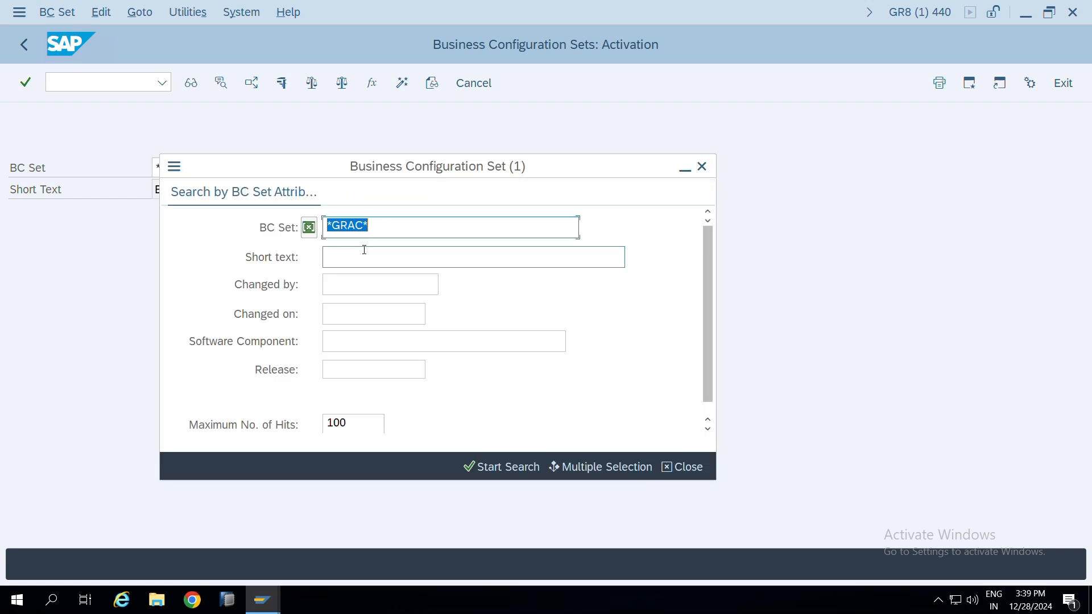
click(506, 461)
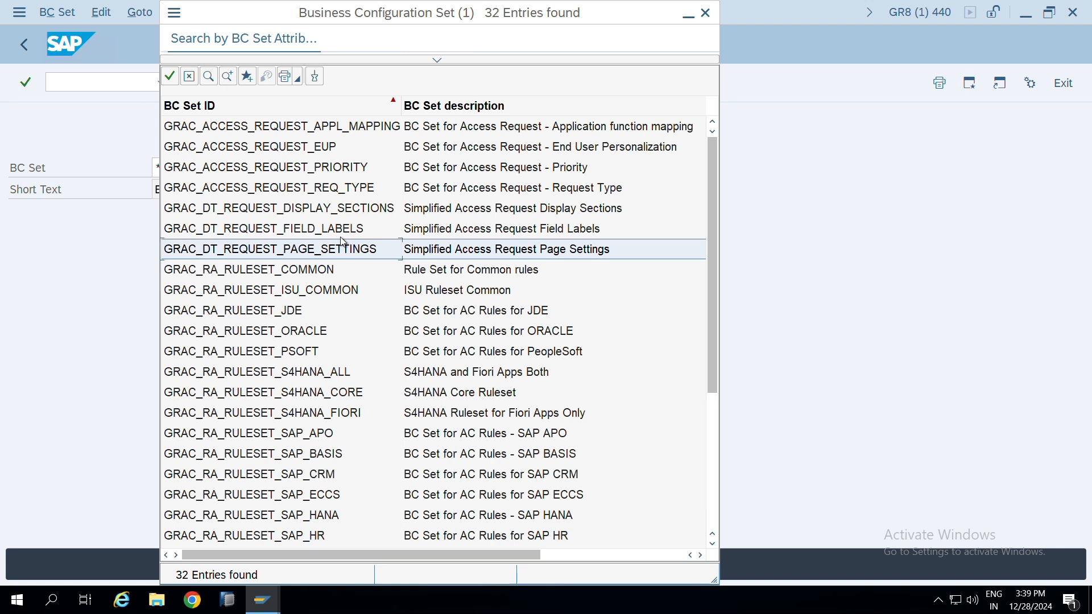
Examine the access request, simplified request settings and risk analysis rule set entries in the list of GRAC BC sets
scroll(340, 237, up, 2)
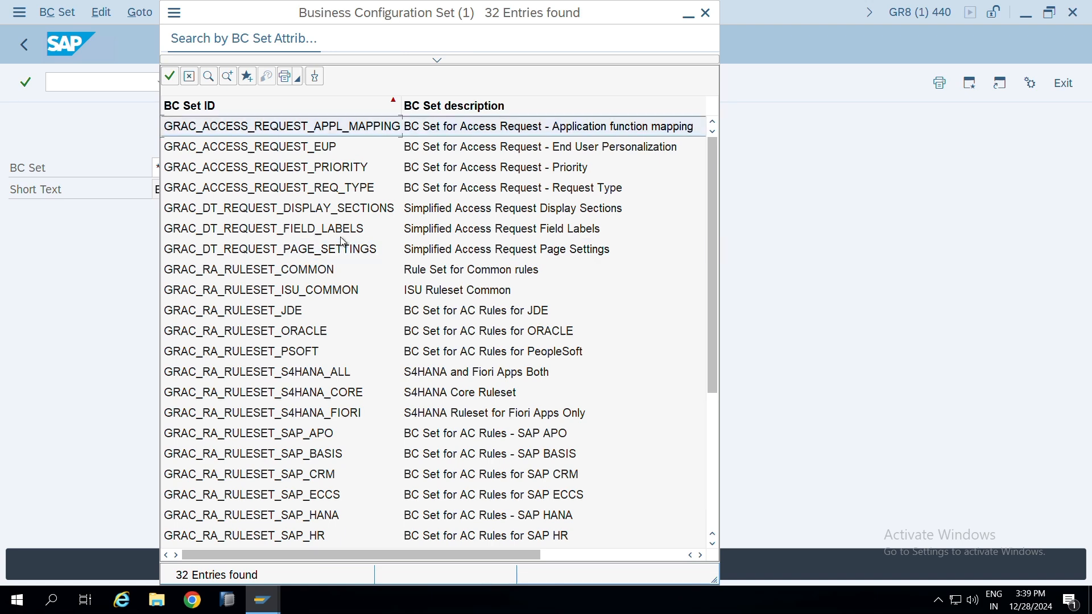
click(306, 272)
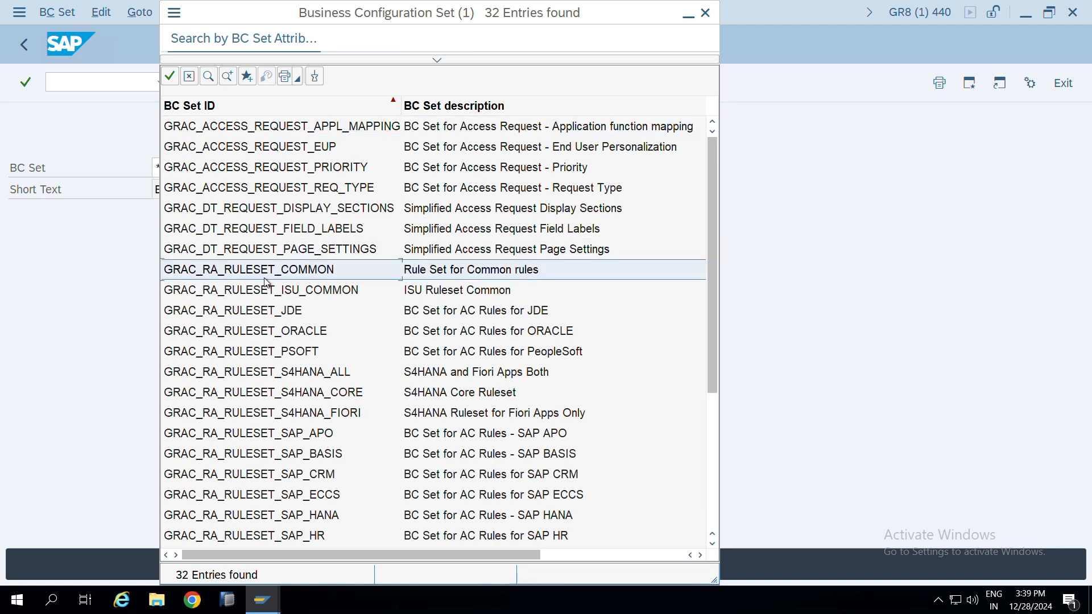
click(341, 251)
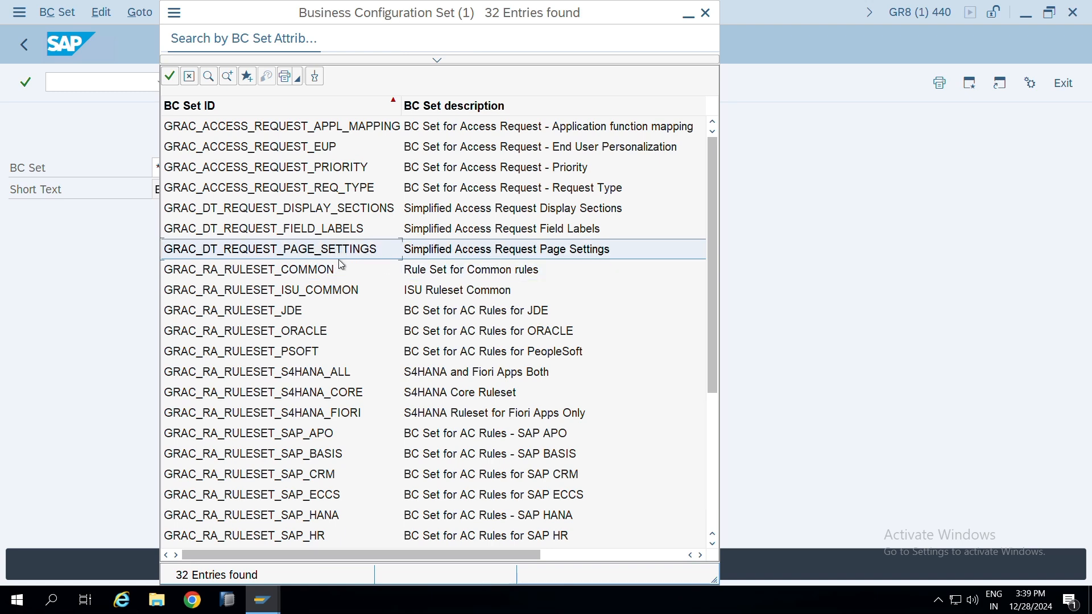
click(218, 274)
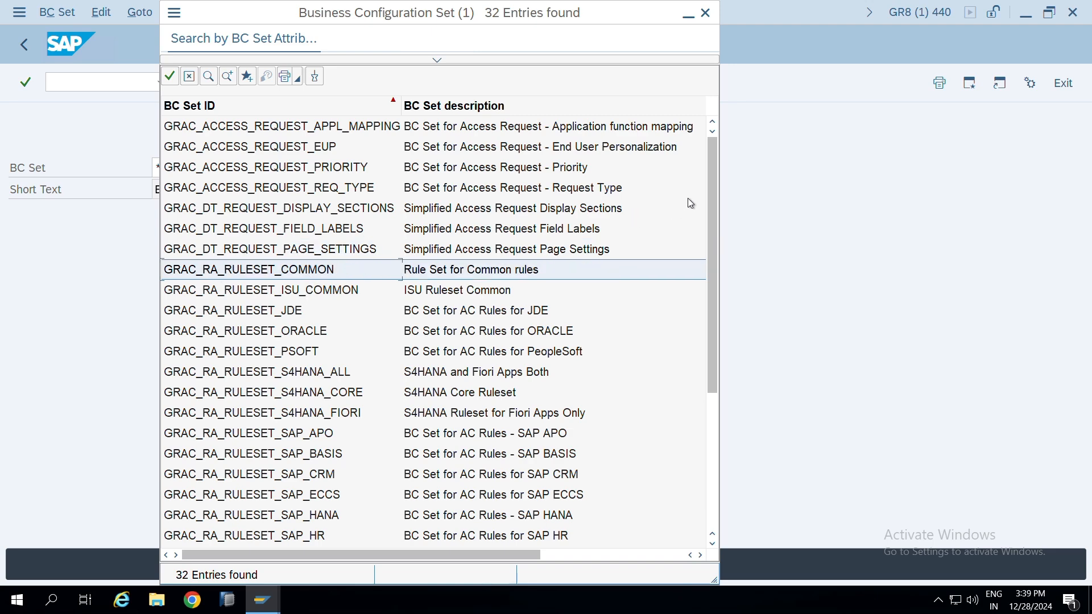
drag(712, 197, 714, 237)
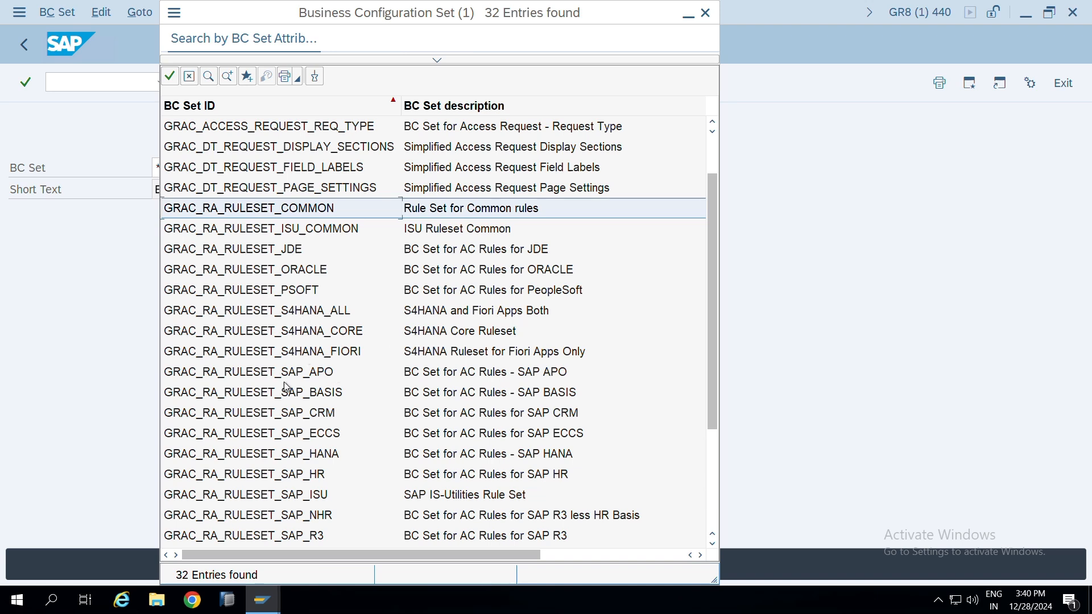
scroll(264, 370, down, 1)
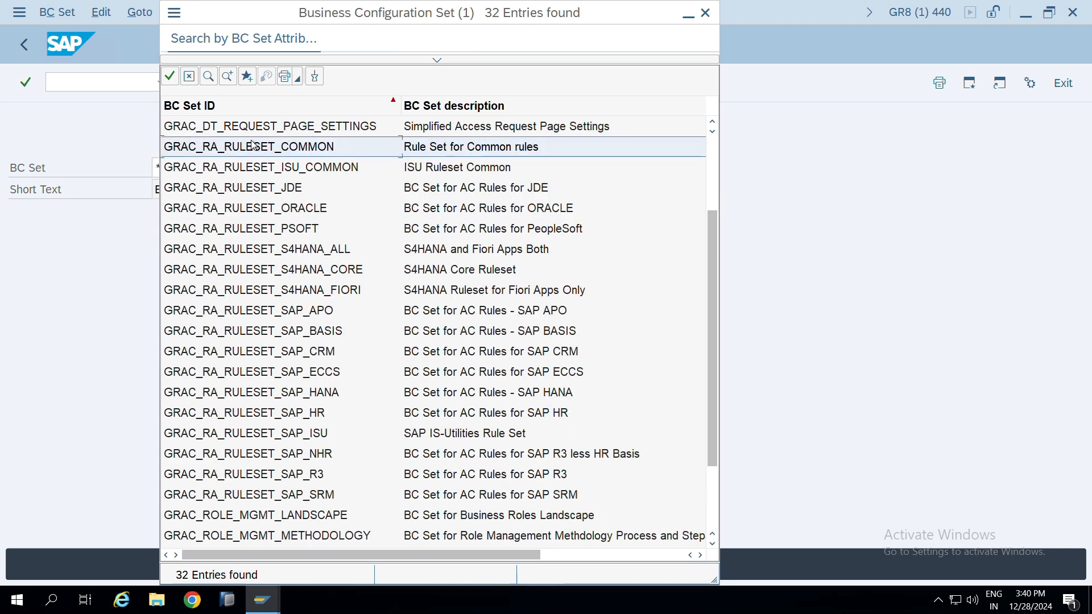
scroll(243, 290, down, 2)
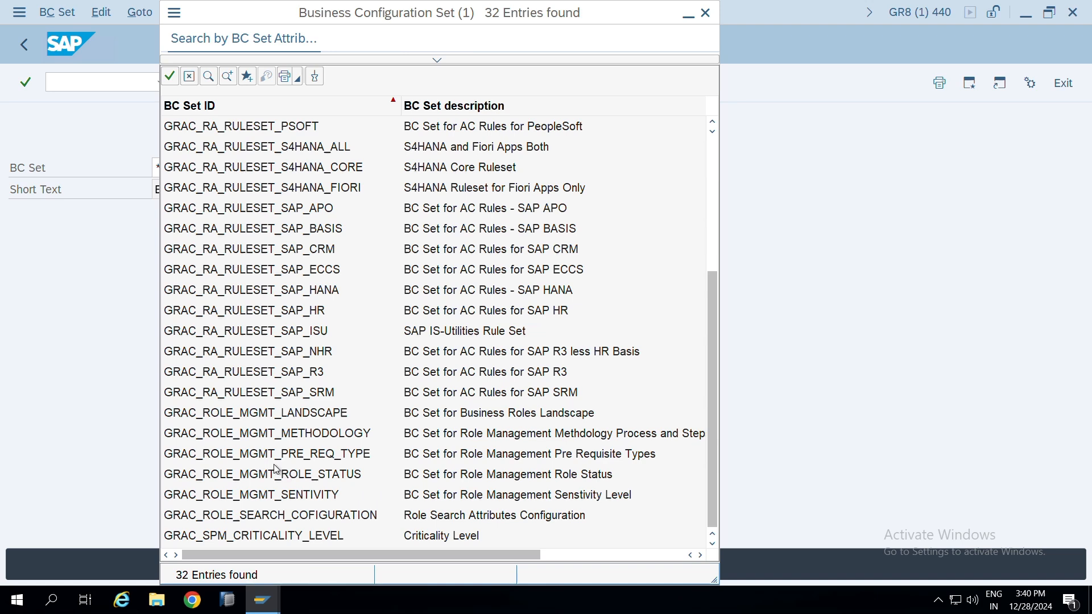
Examine the role management, role search configuration and SPM criticality level entries in the BC set list
click(322, 413)
click(325, 434)
click(319, 516)
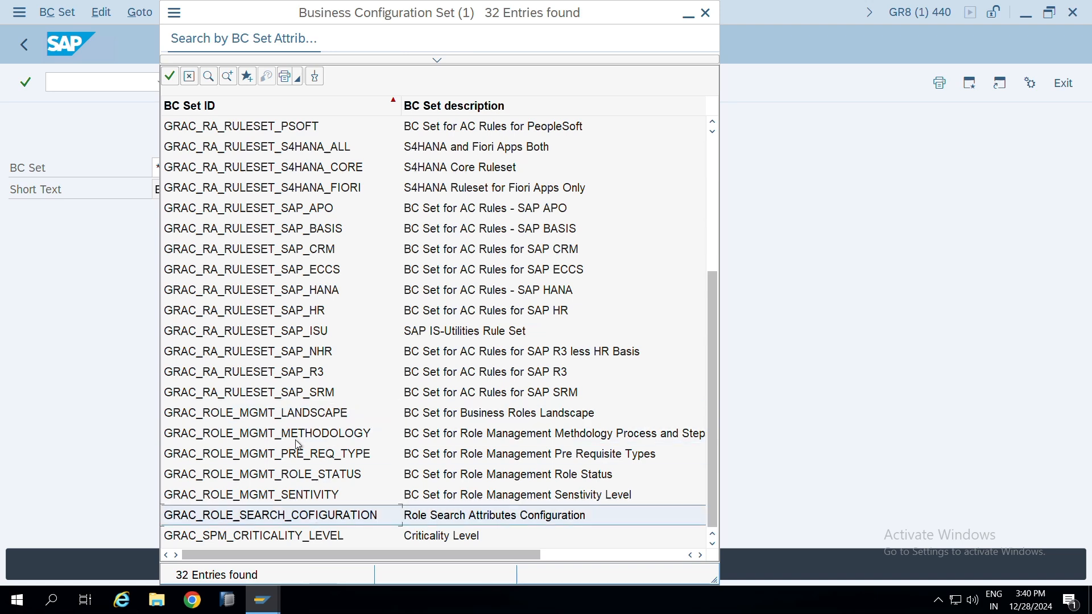
click(285, 413)
click(273, 230)
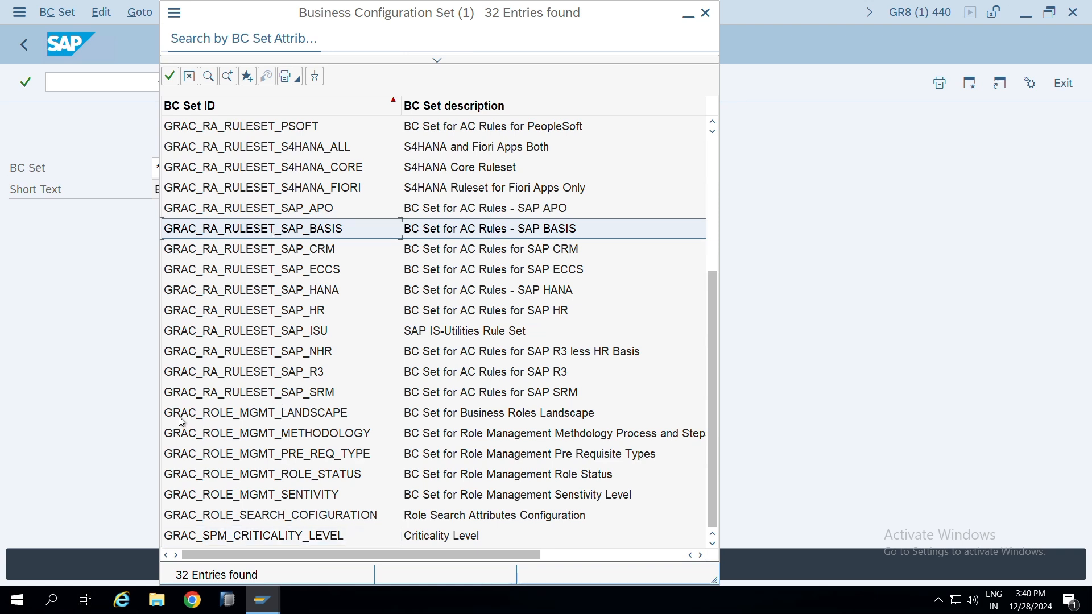
click(259, 536)
click(260, 515)
click(261, 495)
click(256, 474)
click(256, 454)
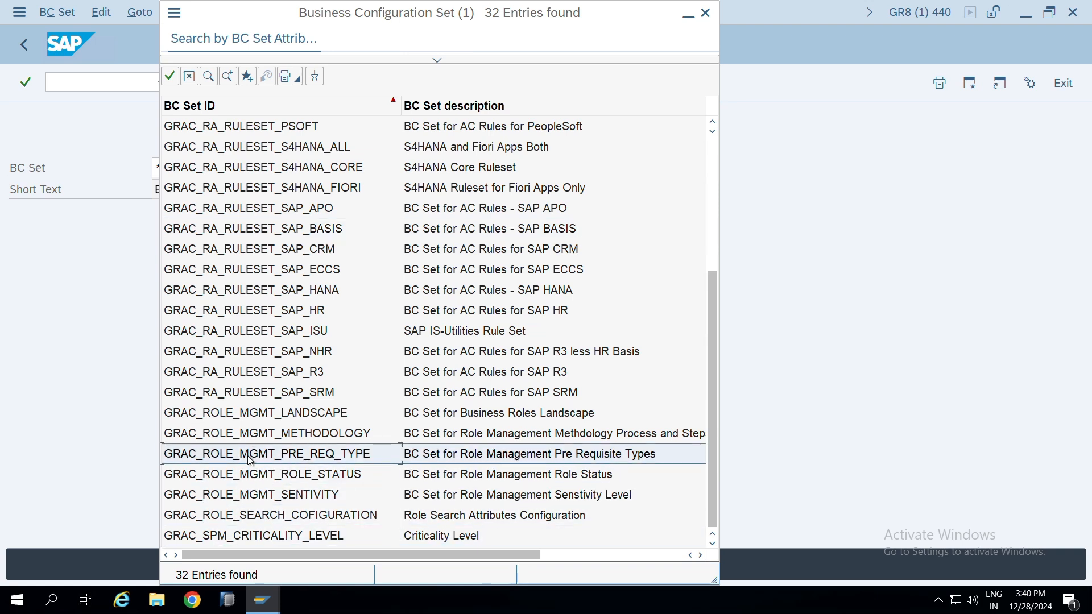
click(259, 434)
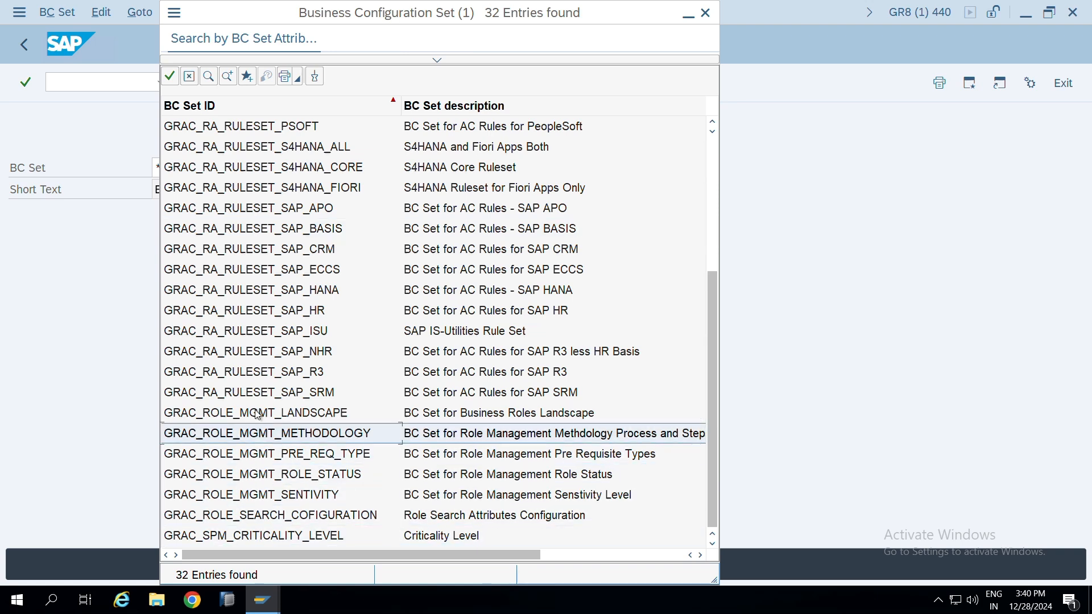
click(258, 413)
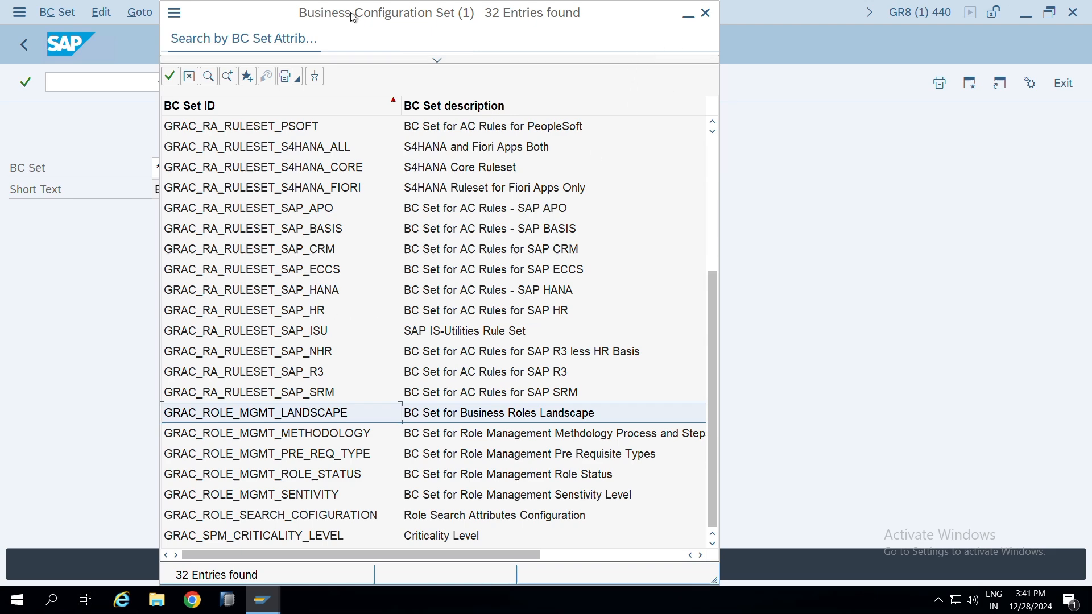
Close the BC set list, replace the BC set name with *MSMP*, and search for matching BC sets
scroll(327, 349, up, 4)
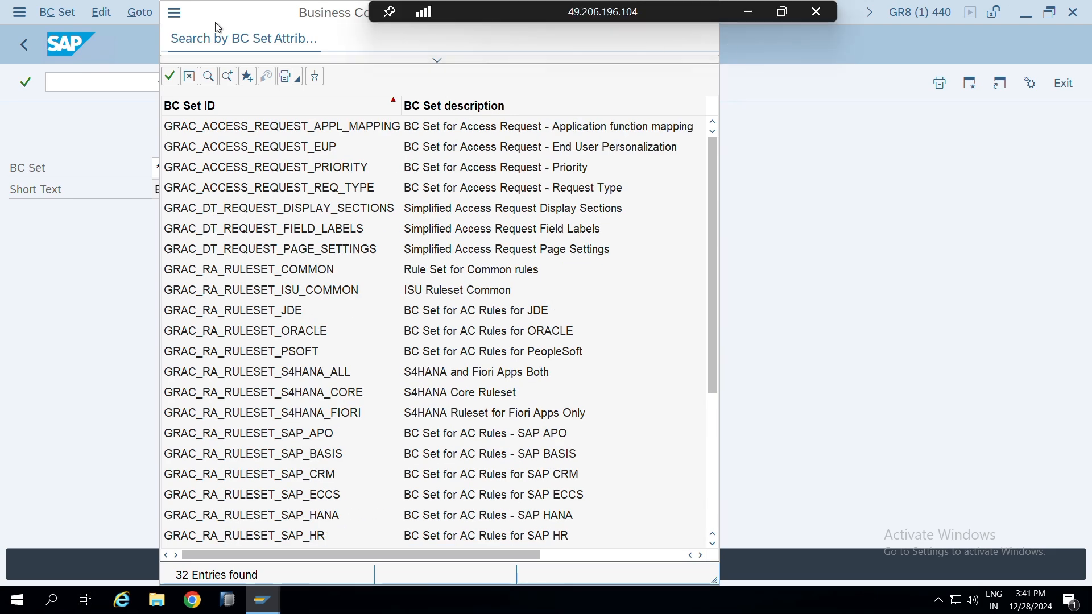
drag(223, 21, 233, 106)
click(716, 97)
click(300, 168)
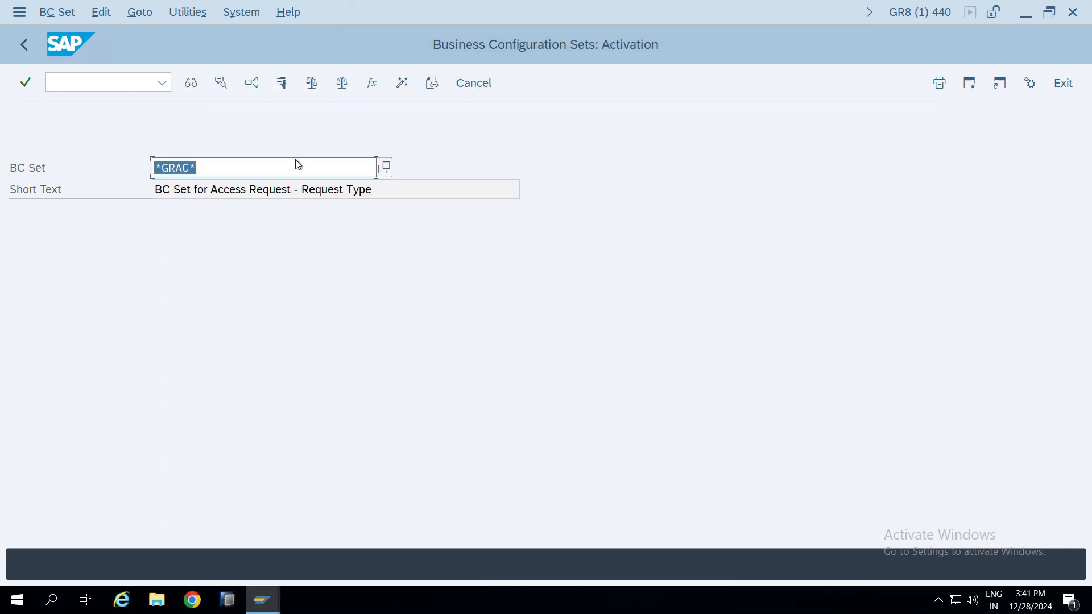
key(BackSpace)
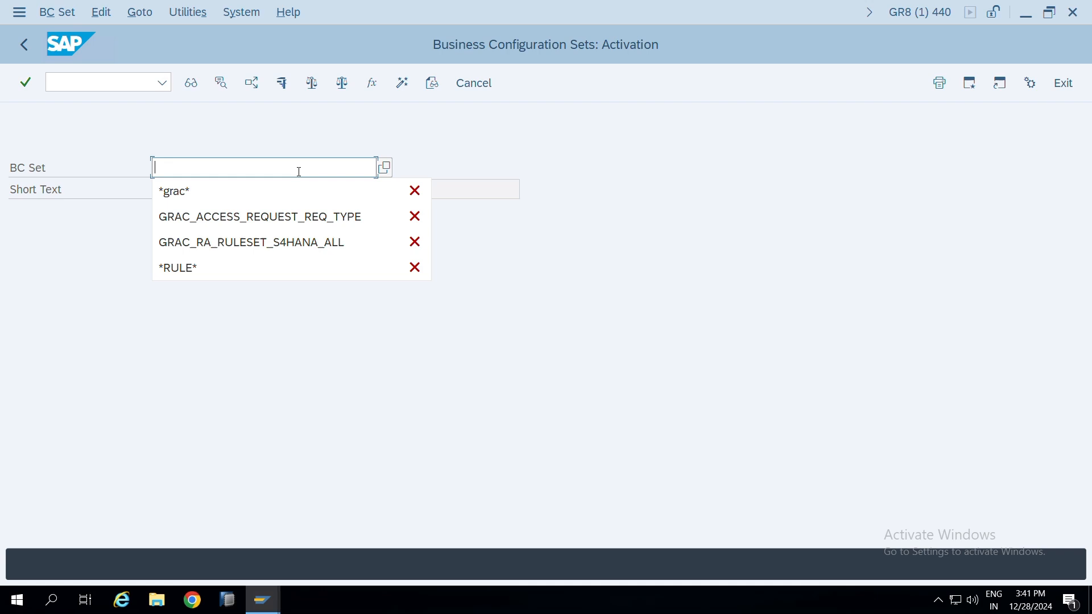
text(*MSMP*)
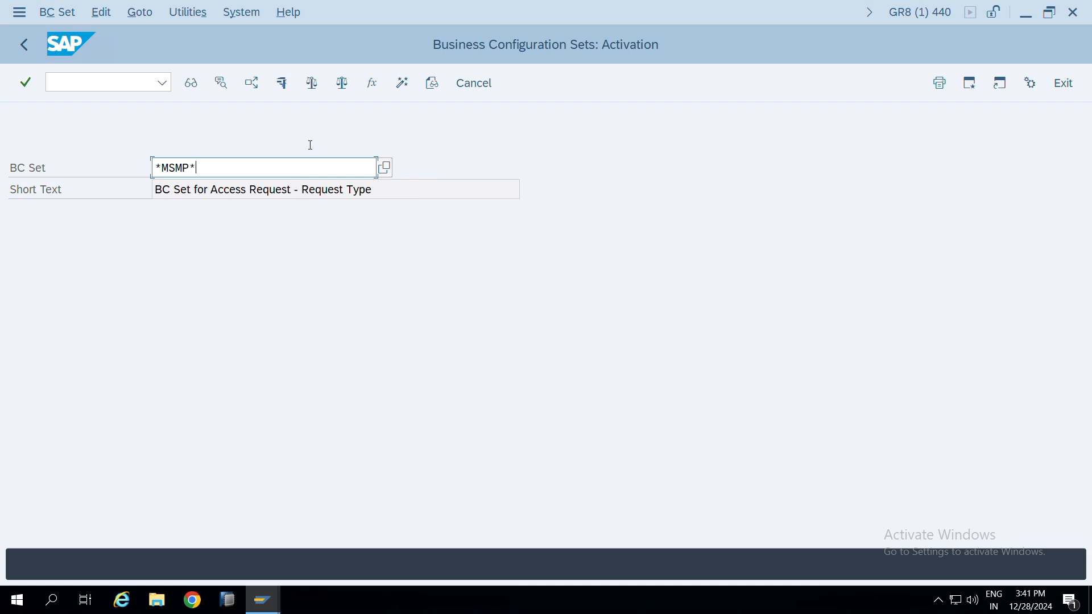
click(385, 167)
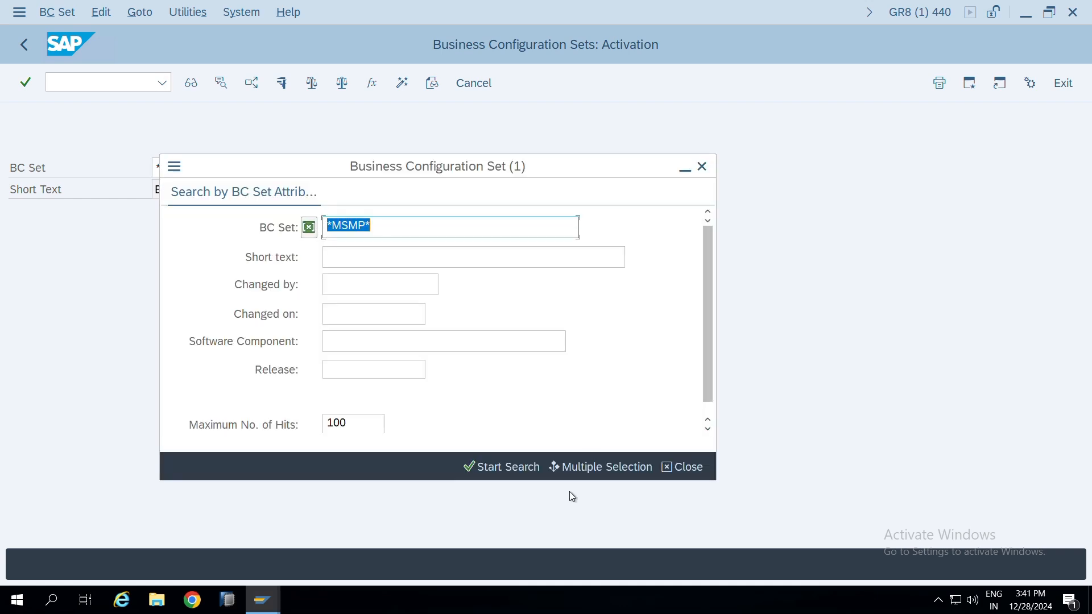
click(485, 466)
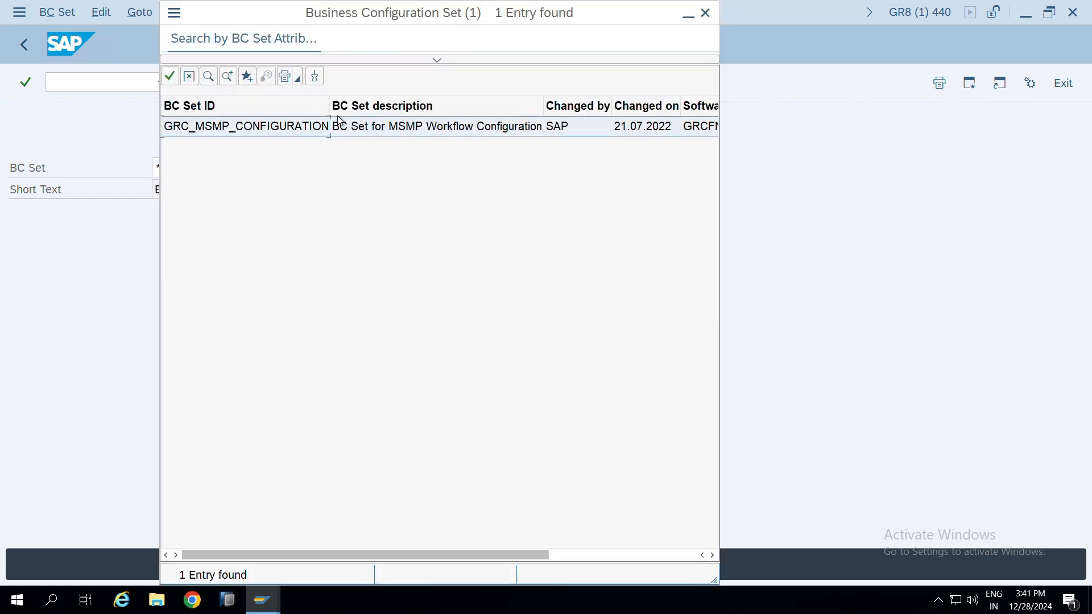
Choose the BC set GRC_MSMP_CONFIGURATION and display its contents
drag(328, 103, 368, 104)
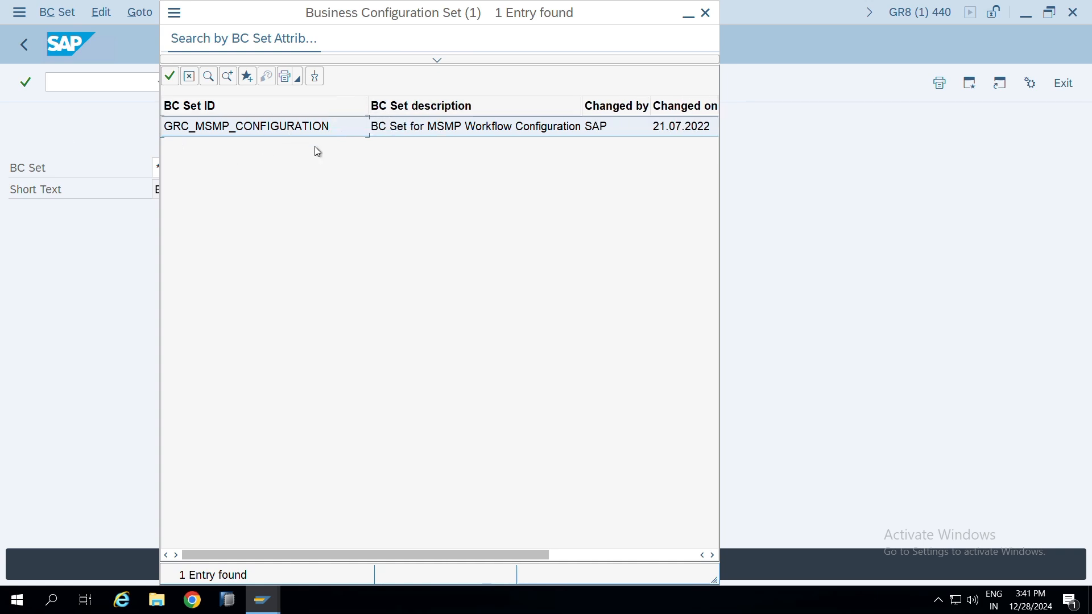
double_click(210, 126)
click(211, 91)
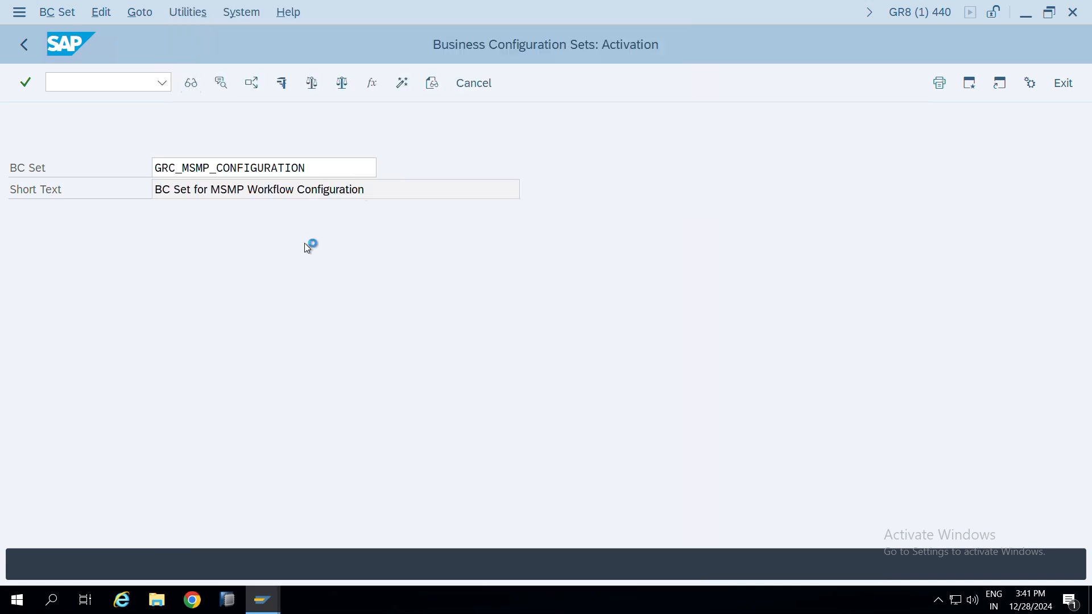
Examine the V_GRFNMW_ACRPR output tables of the BC set for the MSMP process IDs, process types and workflow descriptions
drag(1082, 132, 1082, 285)
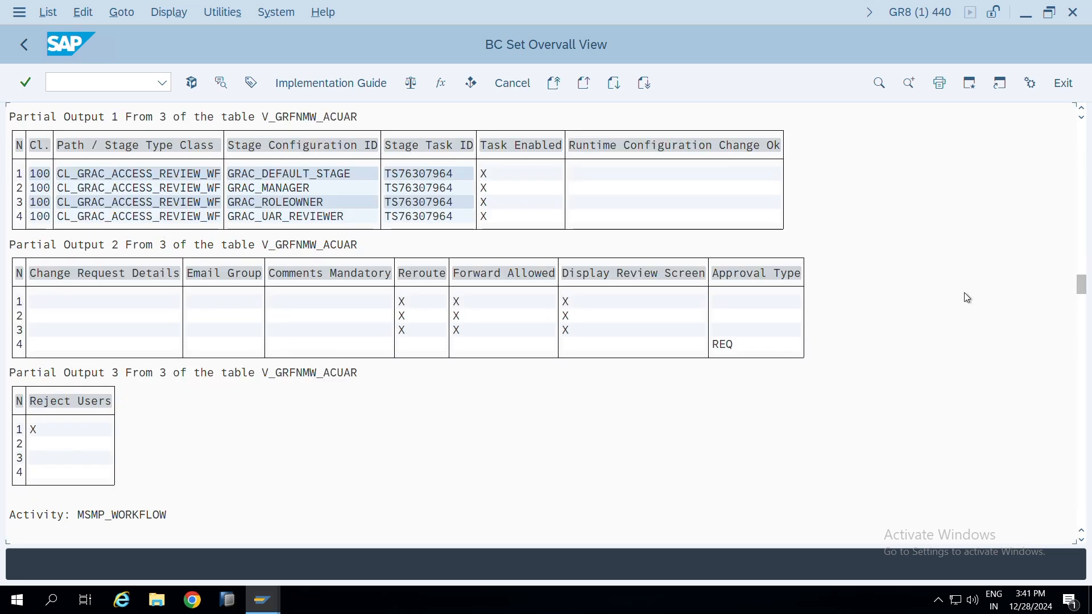
drag(1082, 284, 1082, 225)
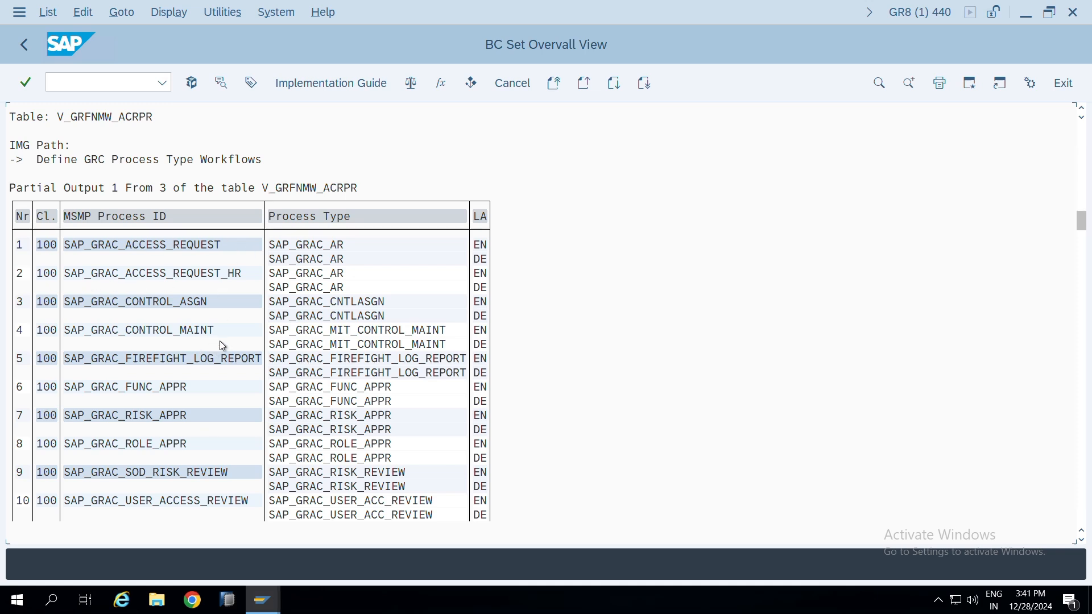
scroll(117, 262, down, 3)
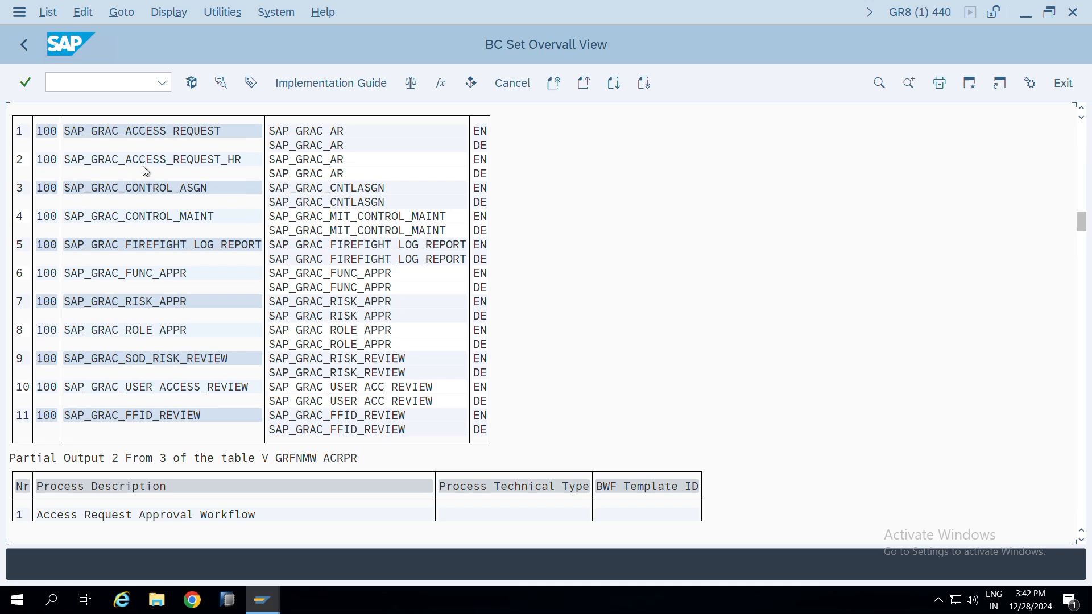
scroll(125, 319, down, 4)
scroll(131, 355, down, 6)
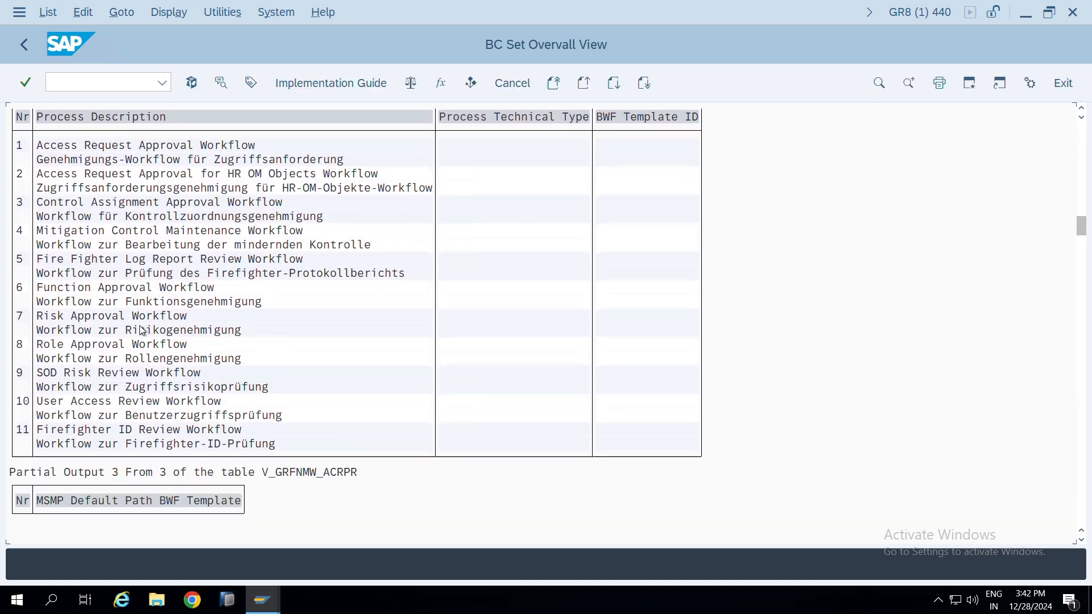
scroll(142, 331, down, 3)
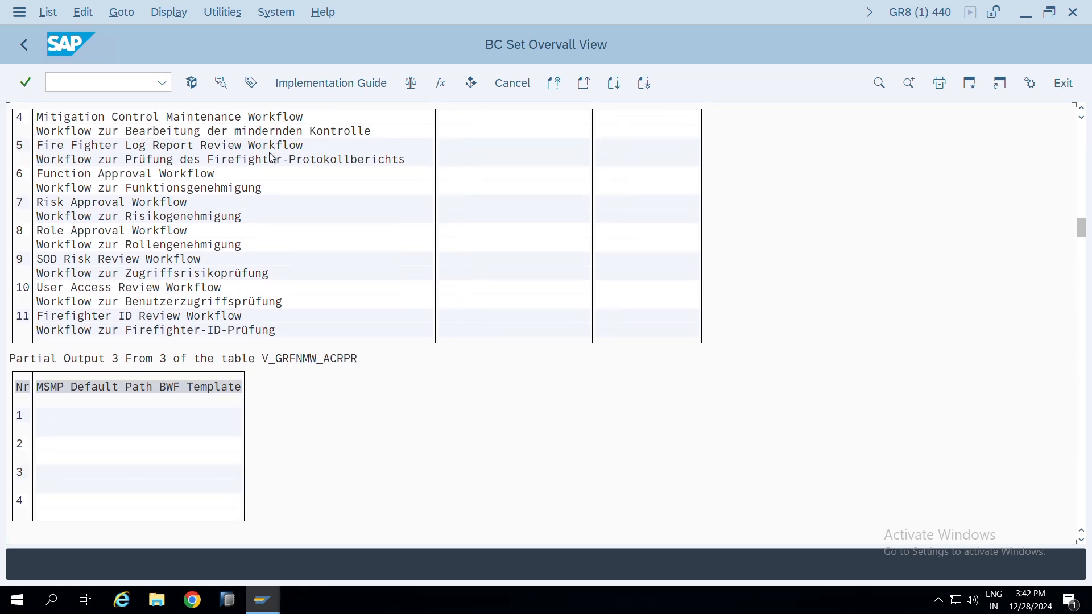
Leave the BC set overview, search for BC sets matching GRC*, and close the results
key(F3)
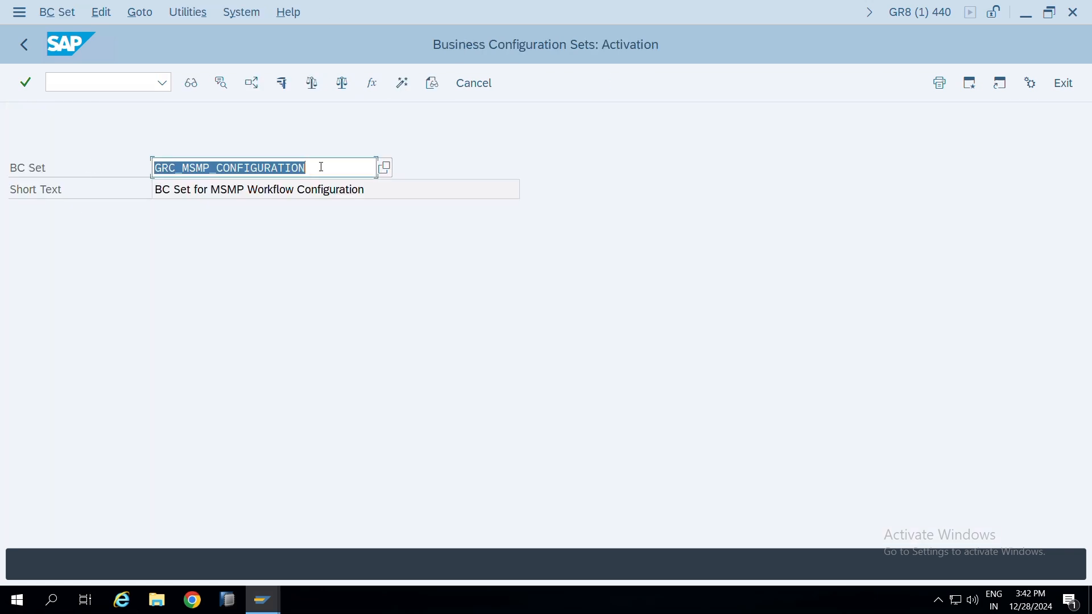
mouse_move(455, 32)
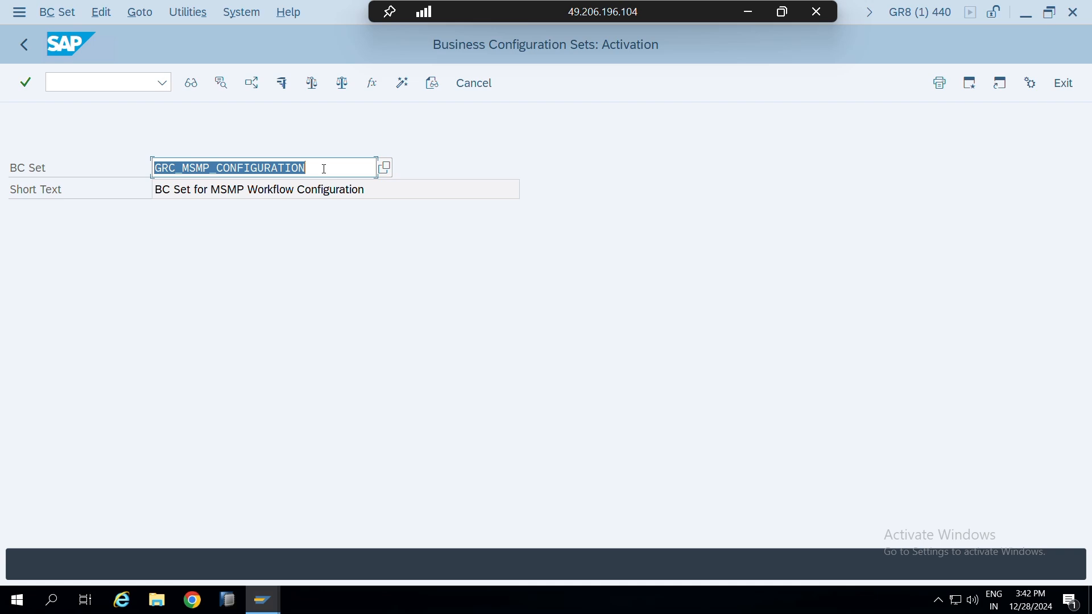
key(BackSpace)
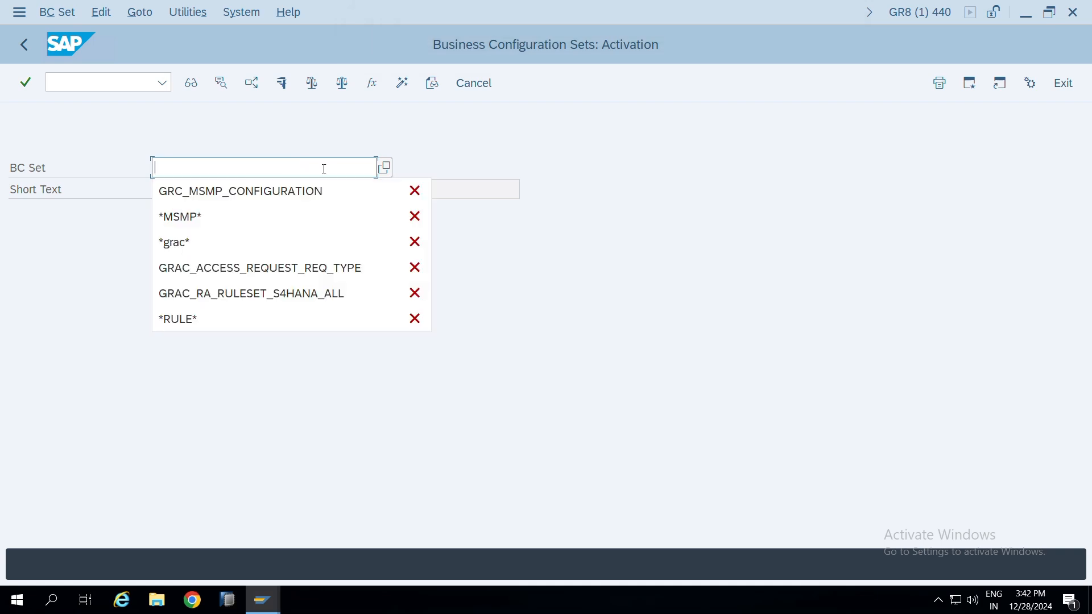
text(GRC*)
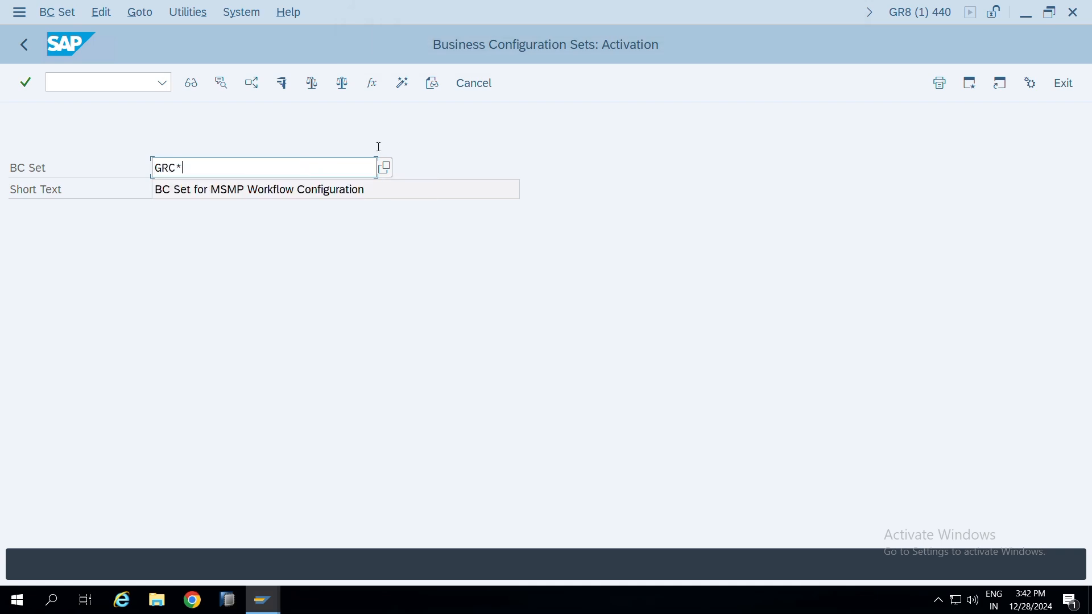
click(385, 167)
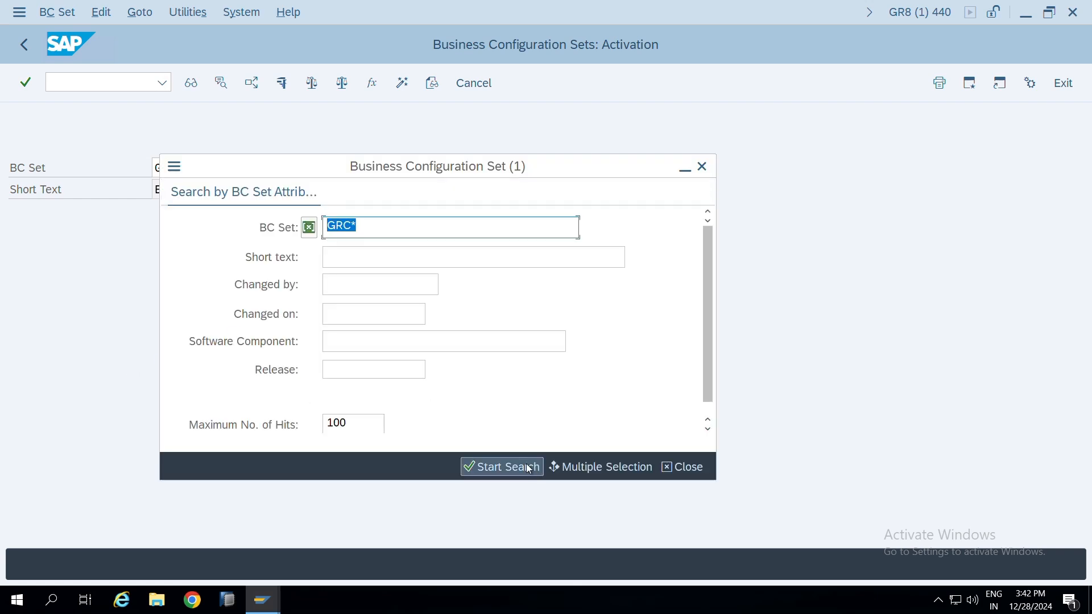
click(533, 464)
click(706, 13)
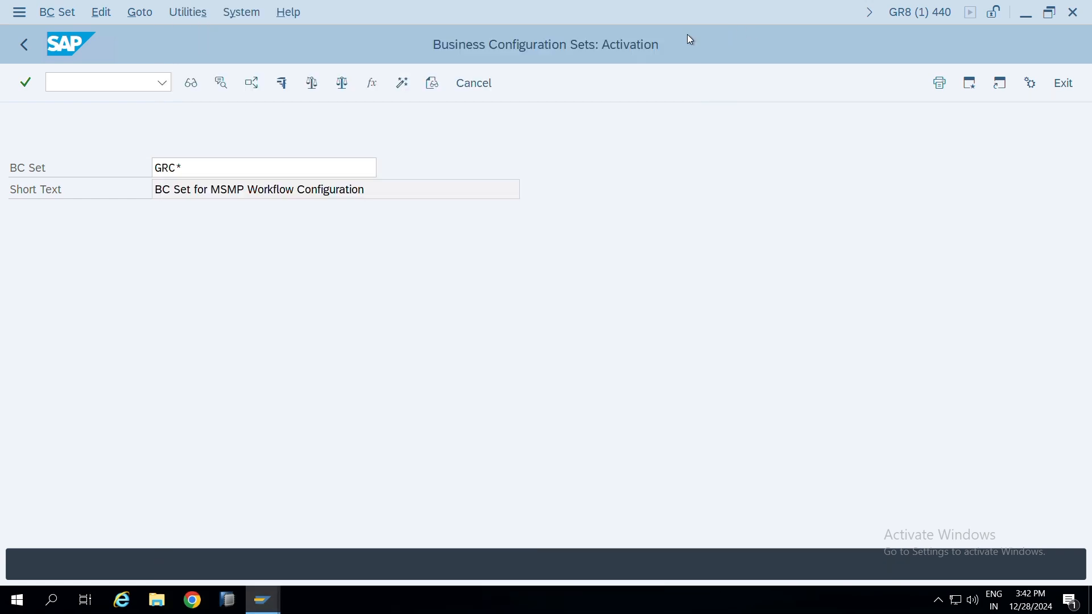
Leave BC set activation, start transaction spro, and display the SAP Reference IMG
click(474, 83)
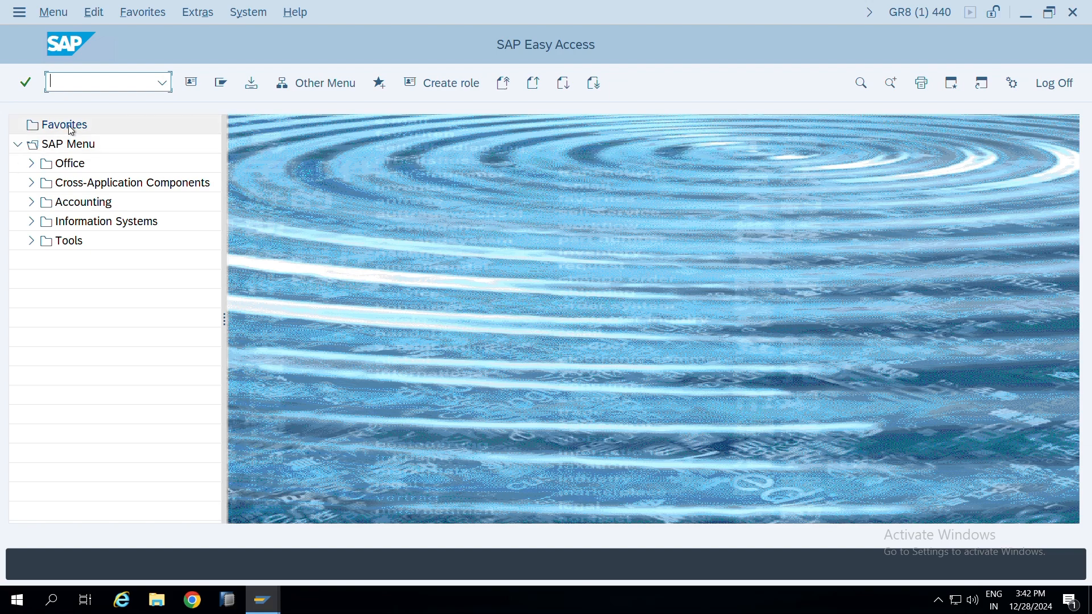
text(spro)
key(Return)
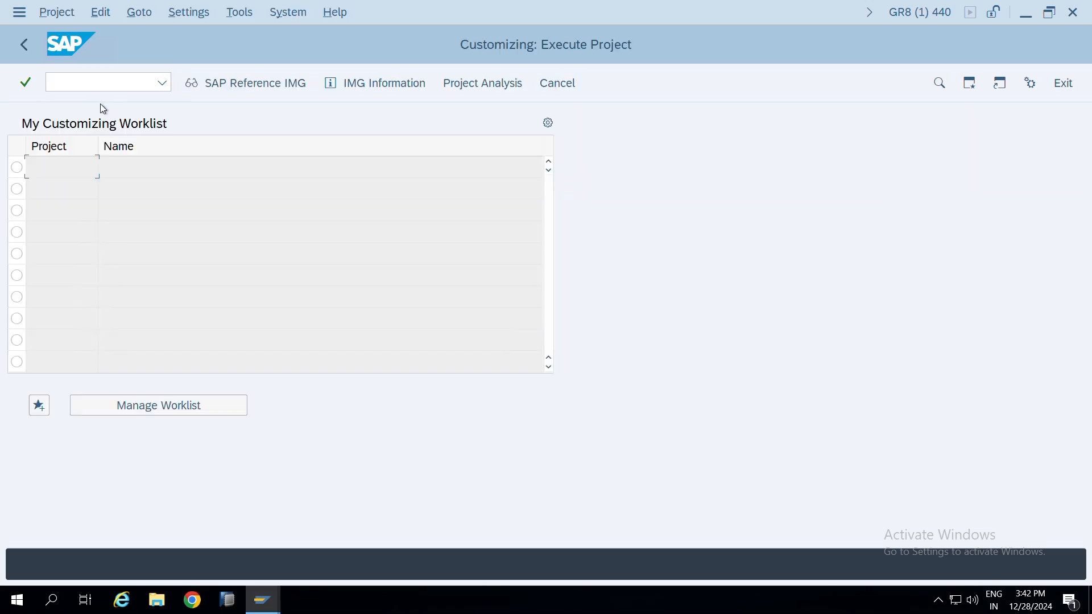
click(258, 84)
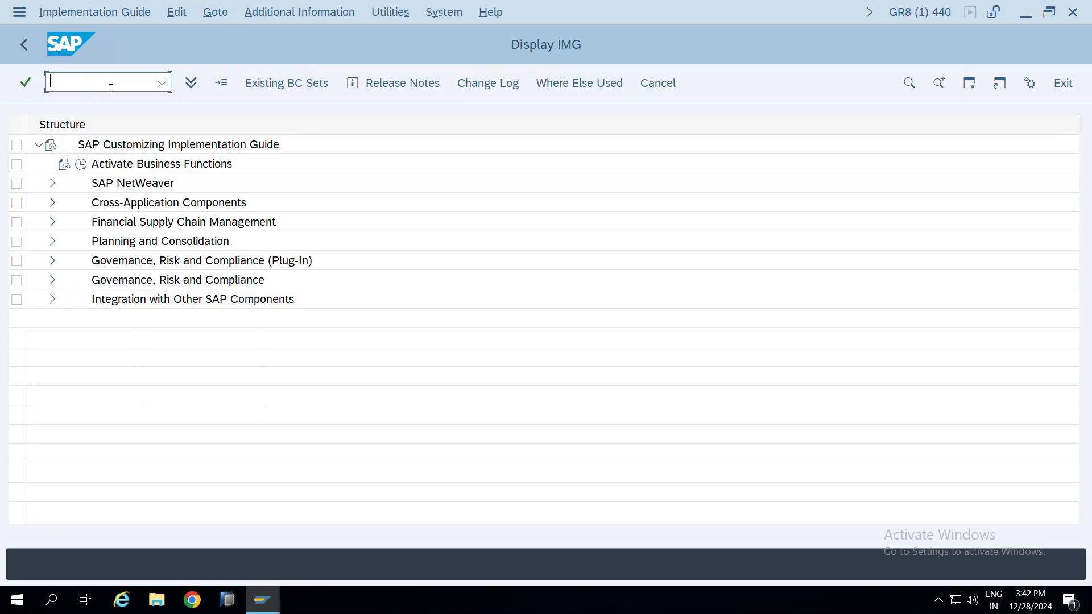
click(30, 54)
click(258, 84)
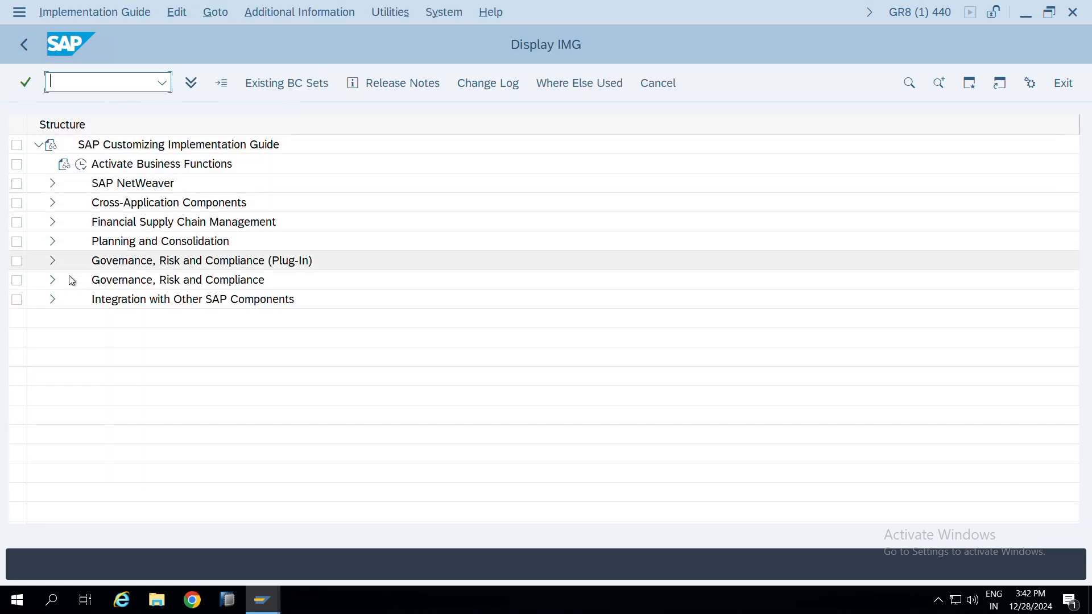
Open Perform Automatic Workflow Customizing under Governance, Risk and Compliance > General Settings > Workflow in the IMG
click(53, 280)
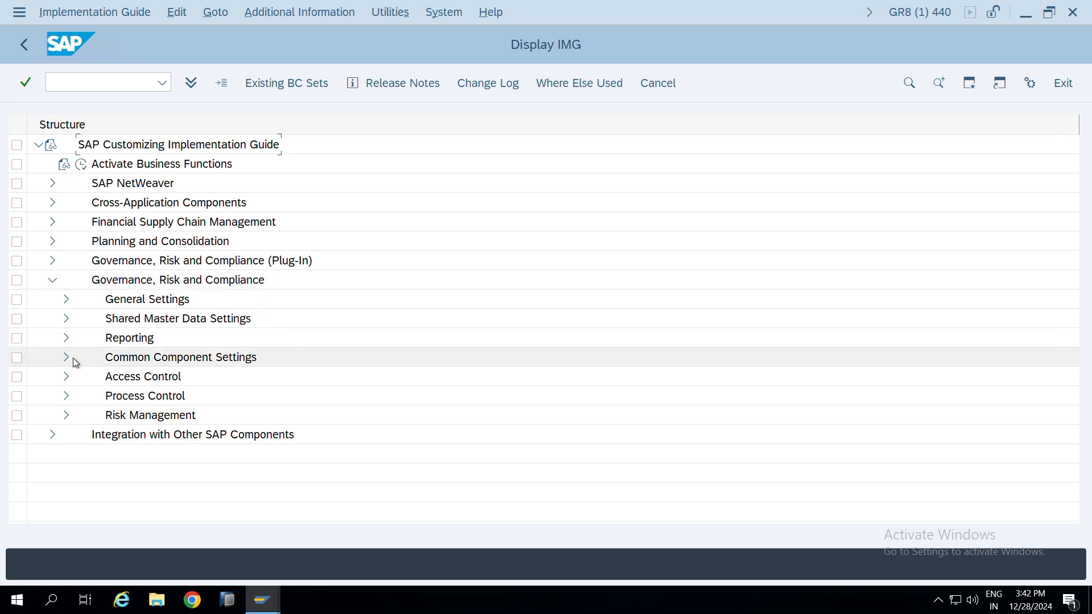
click(65, 300)
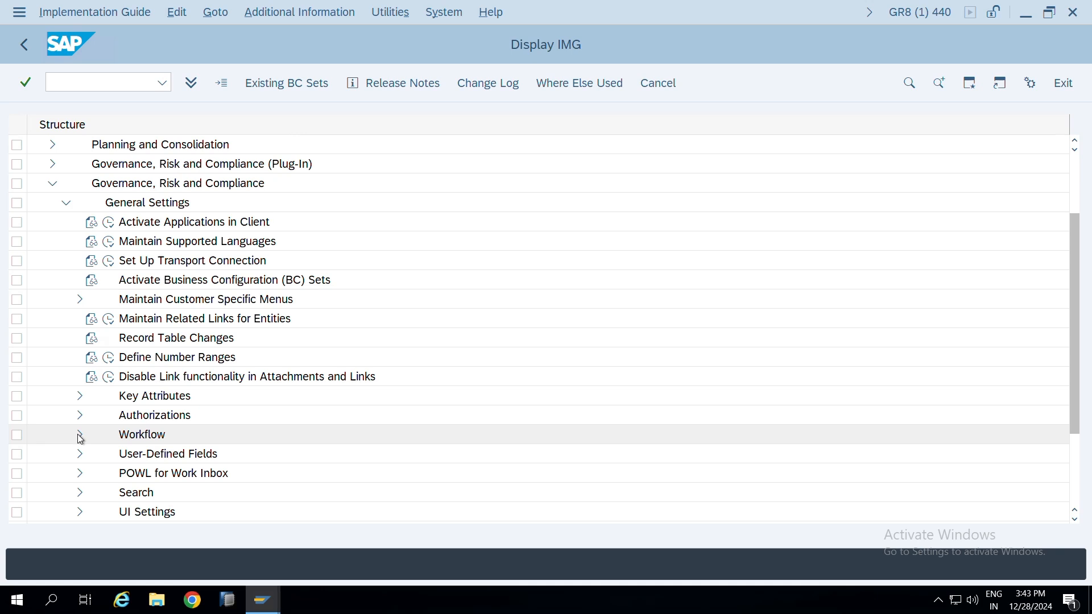
scroll(252, 279, down, 2)
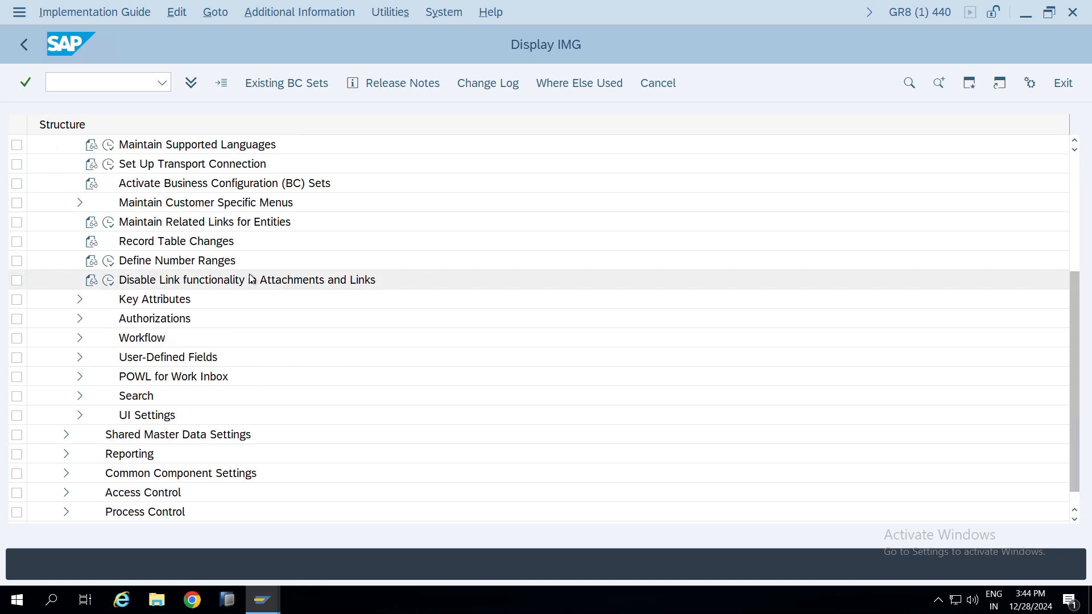
click(80, 340)
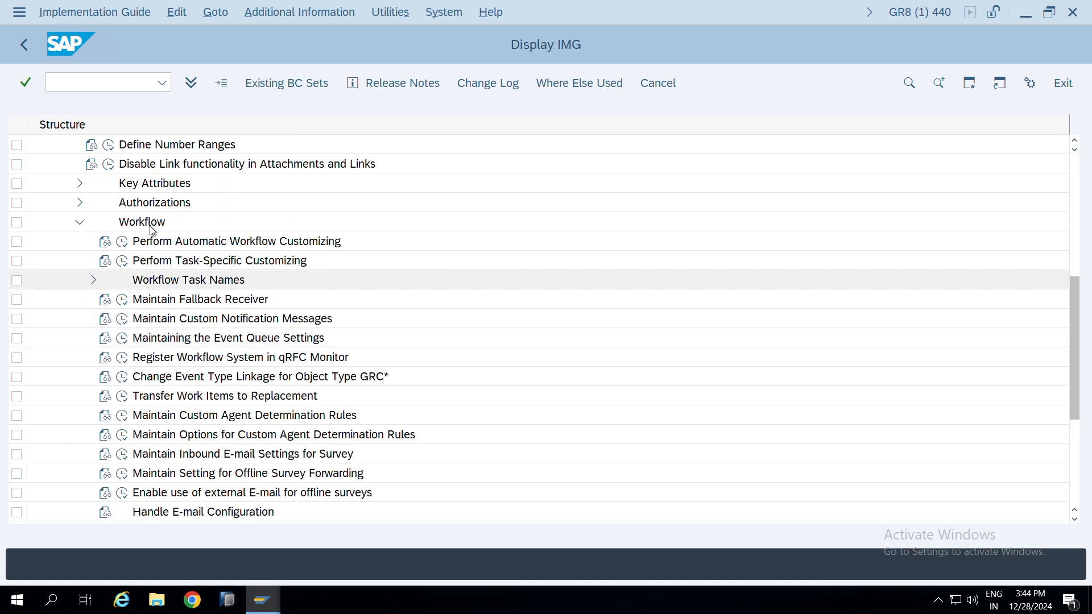
click(121, 242)
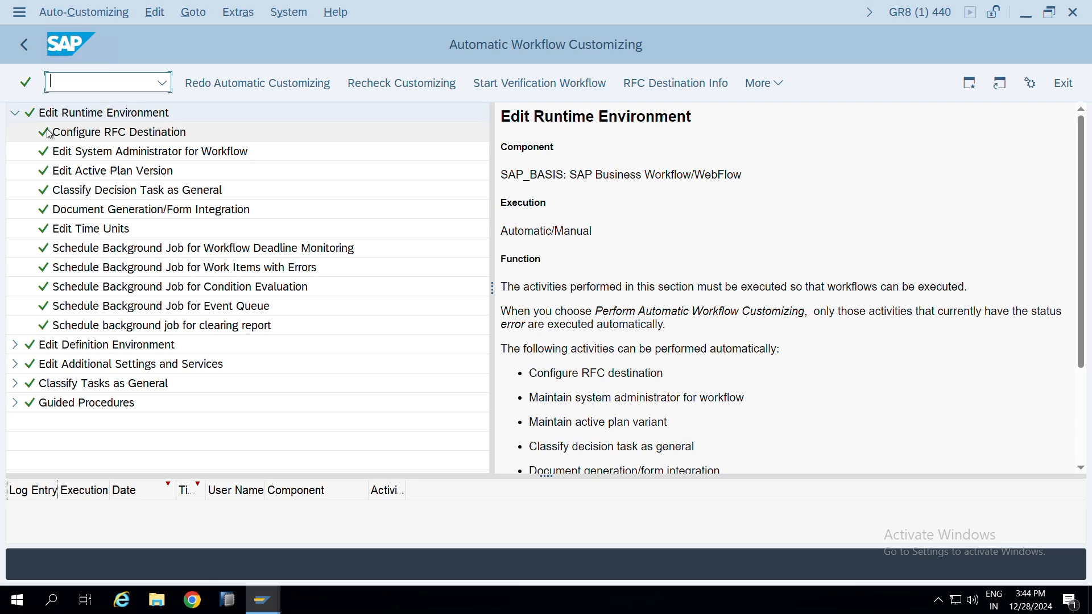
Execute the Configure RFC Destination activity of the workflow runtime environment
click(84, 139)
right_click(84, 139)
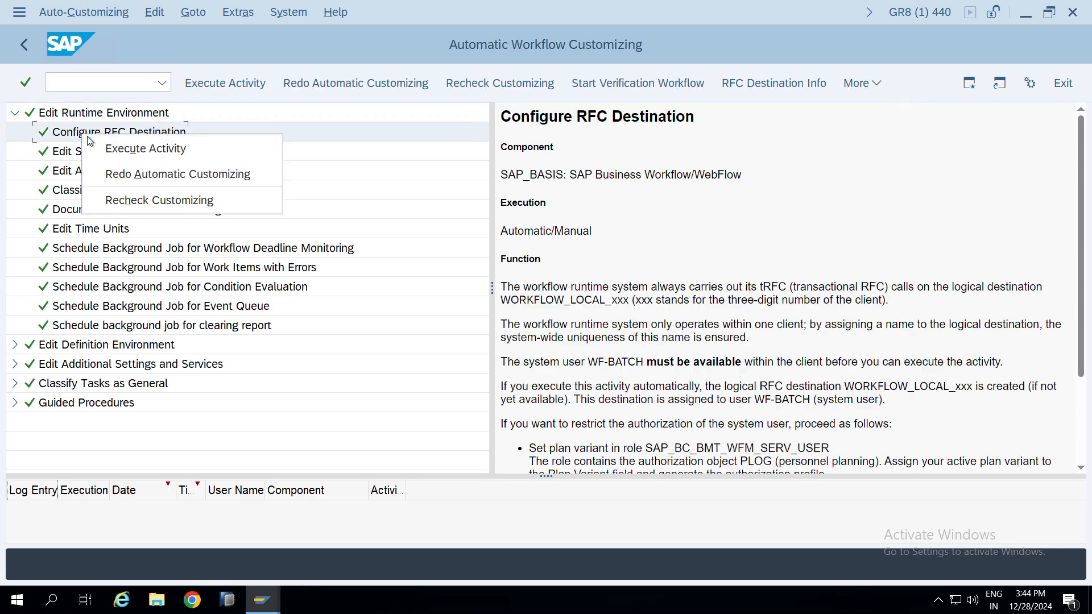
click(117, 147)
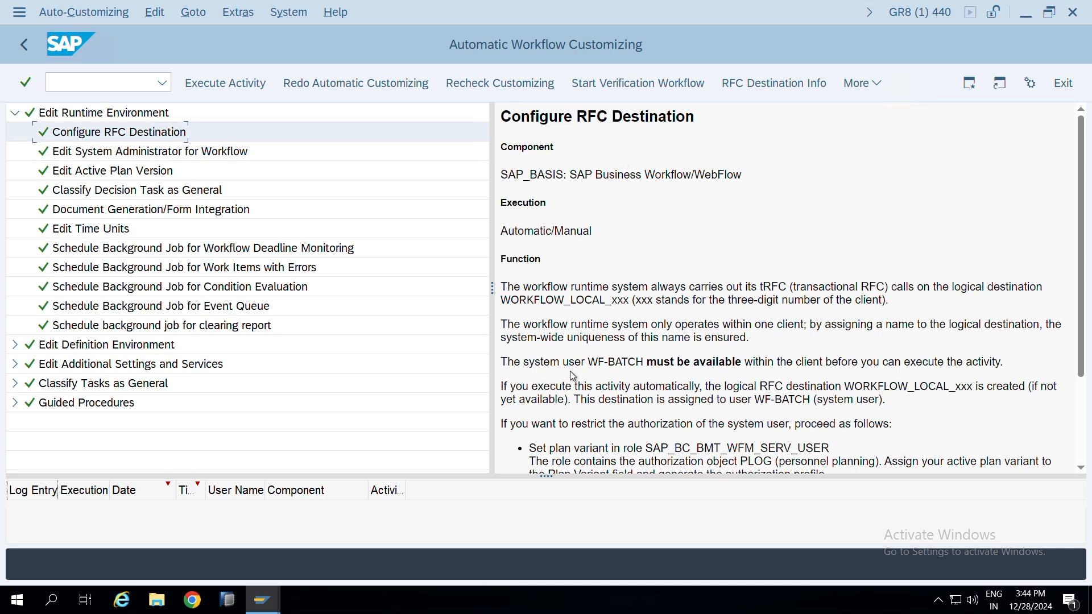
Copy the system user WF-BATCH from the documentation and display that user in a new su01 session
drag(587, 362, 643, 363)
key(ctrl+c)
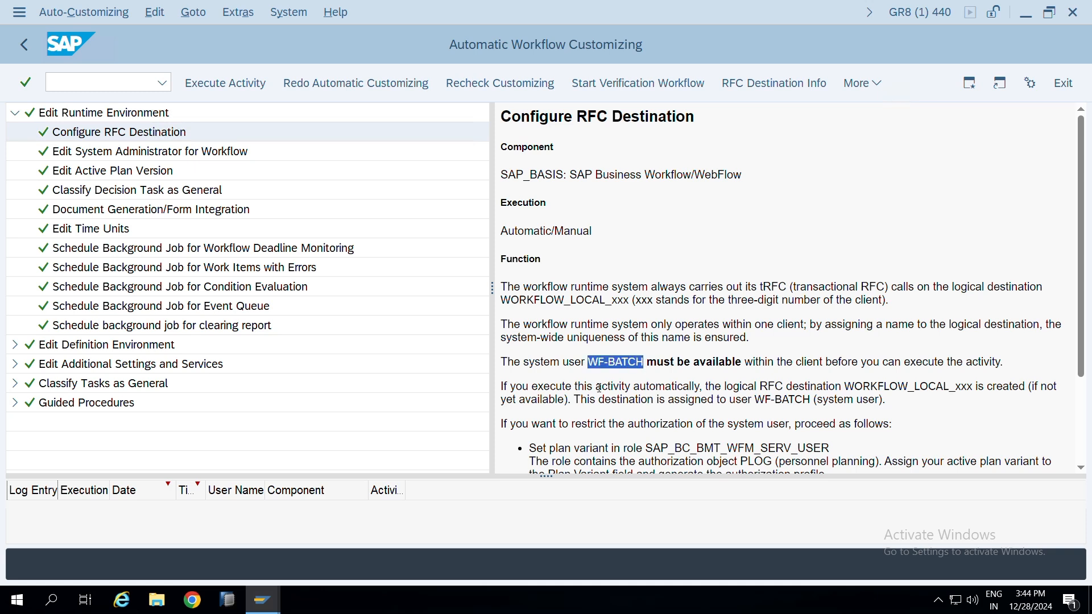
click(113, 83)
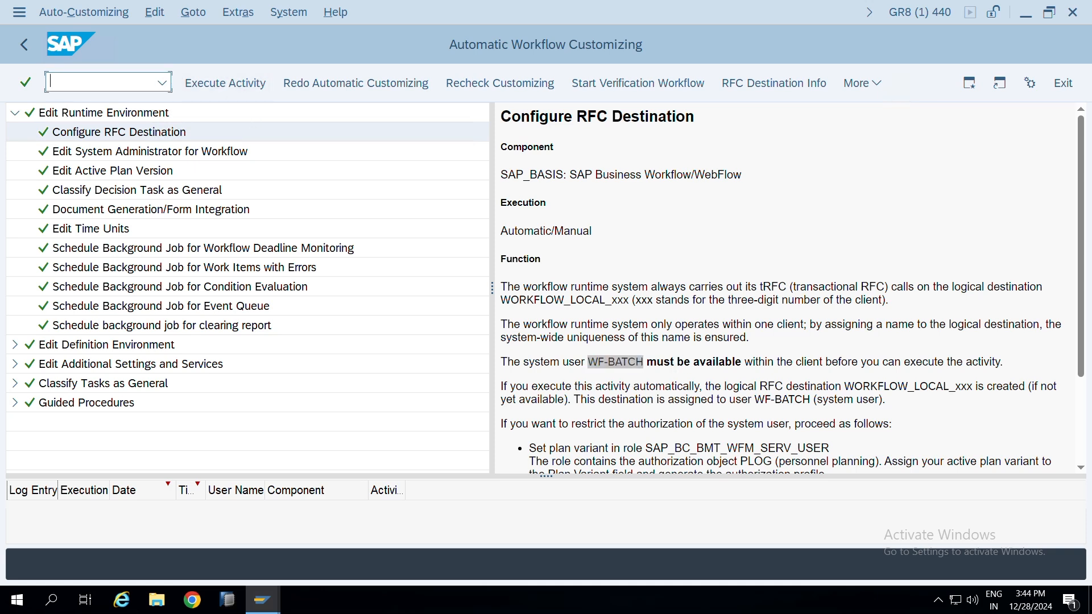
text(/osu01)
key(Return)
key(ctrl+v)
click(251, 83)
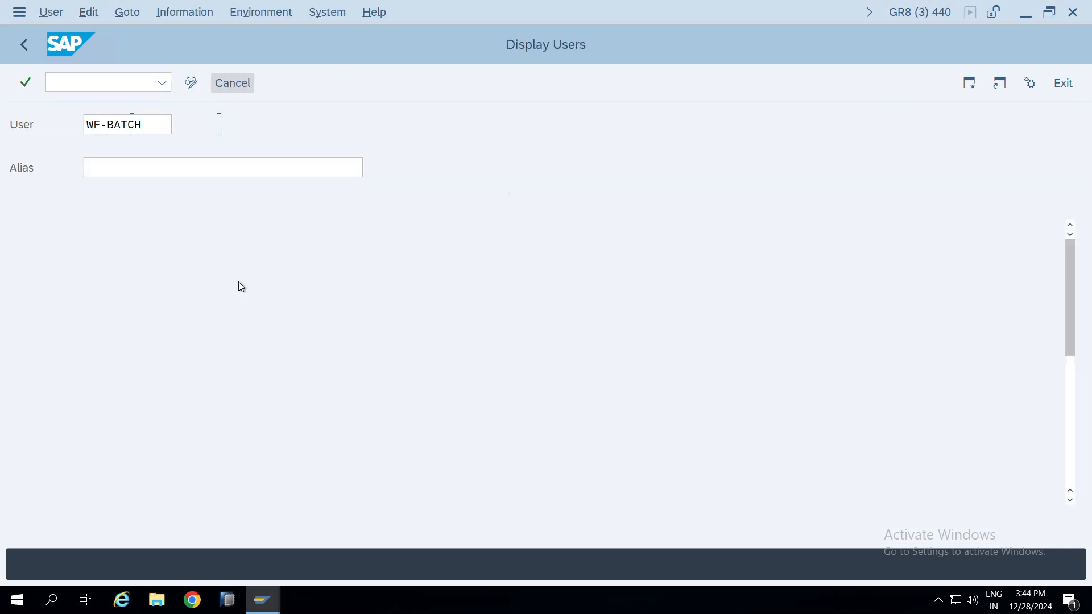
Check the roles and profiles assigned to WF-BATCH, leave the user display, and return to Automatic Workflow Customizing
click(518, 194)
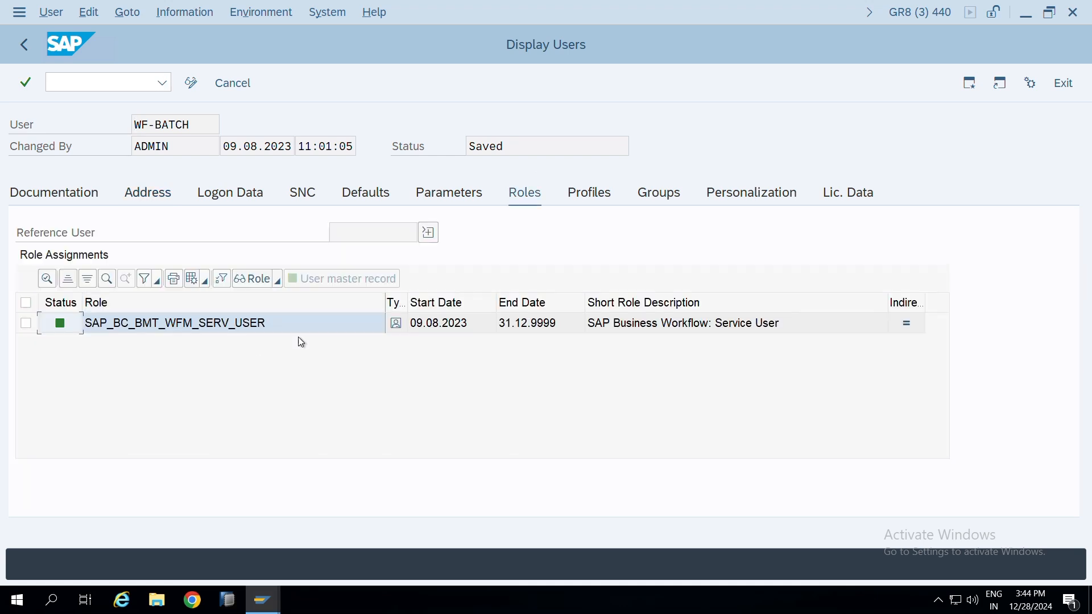
click(590, 195)
key(F3)
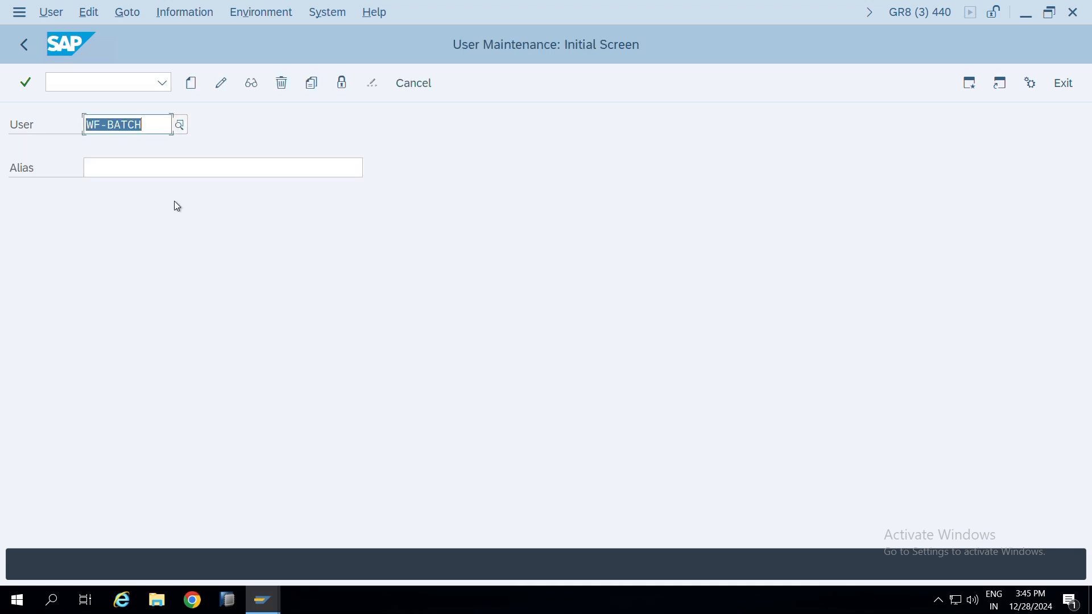
key(alt+Tab)
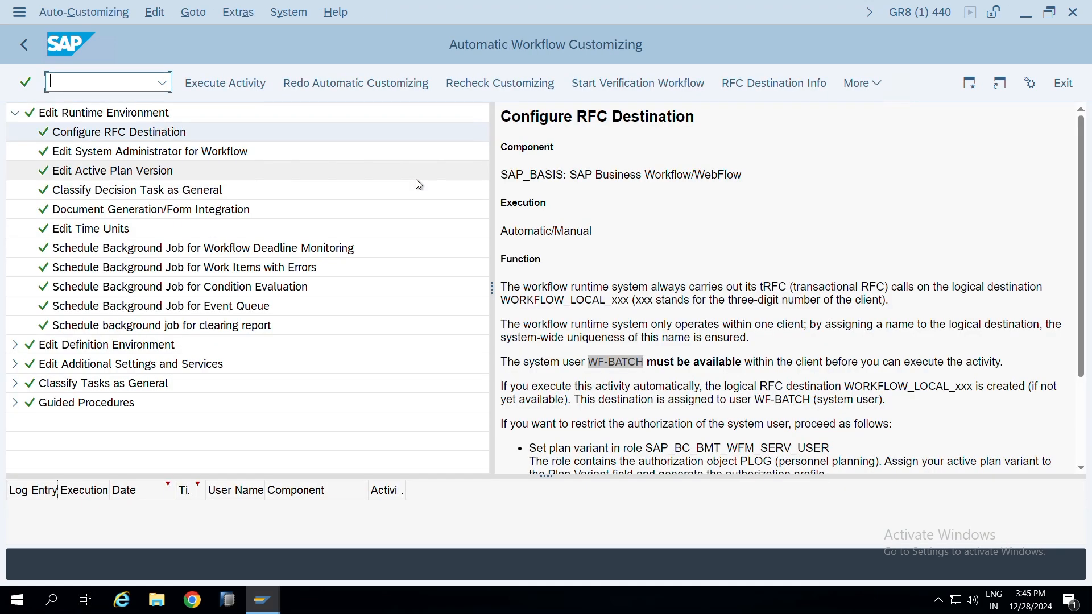
Review the Configure RFC Destination documentation on the WF-BATCH user, look at neighbouring runtime activities, and return to the IMG
scroll(763, 373, down, 2)
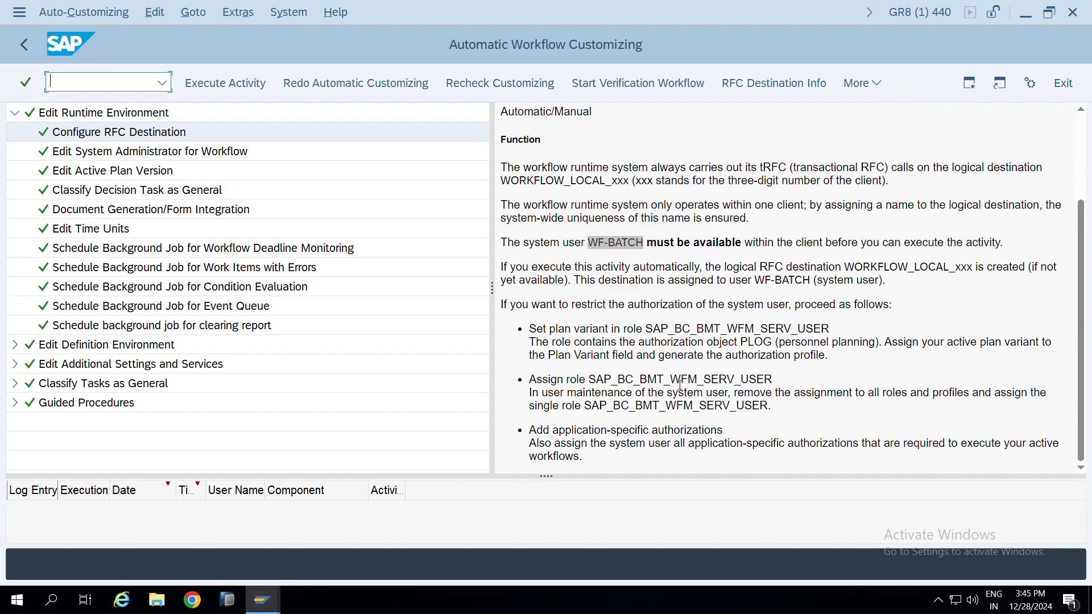
scroll(680, 385, up, 2)
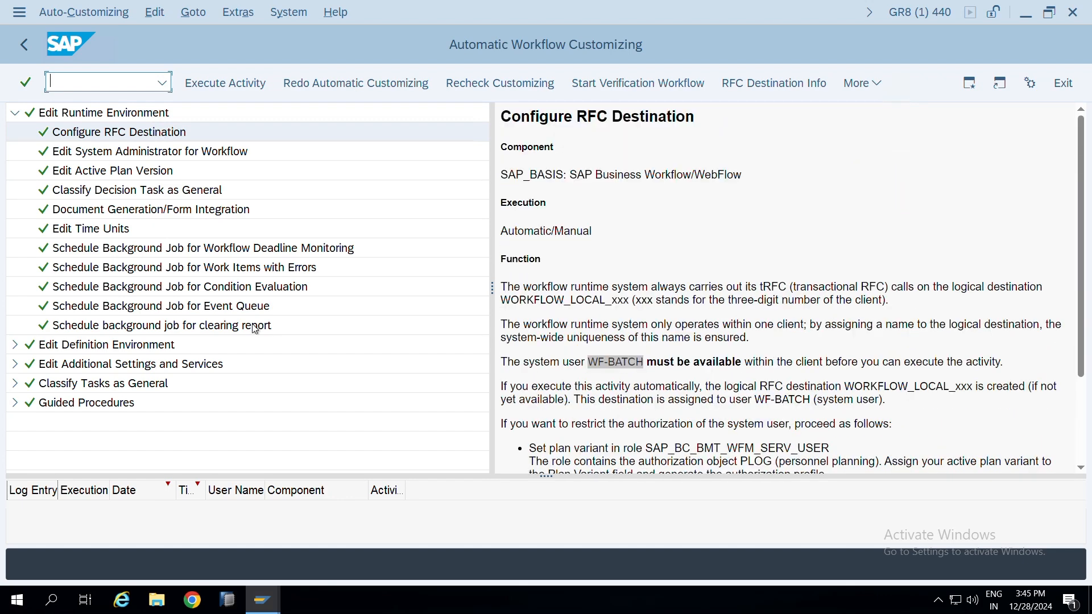
double_click(591, 361)
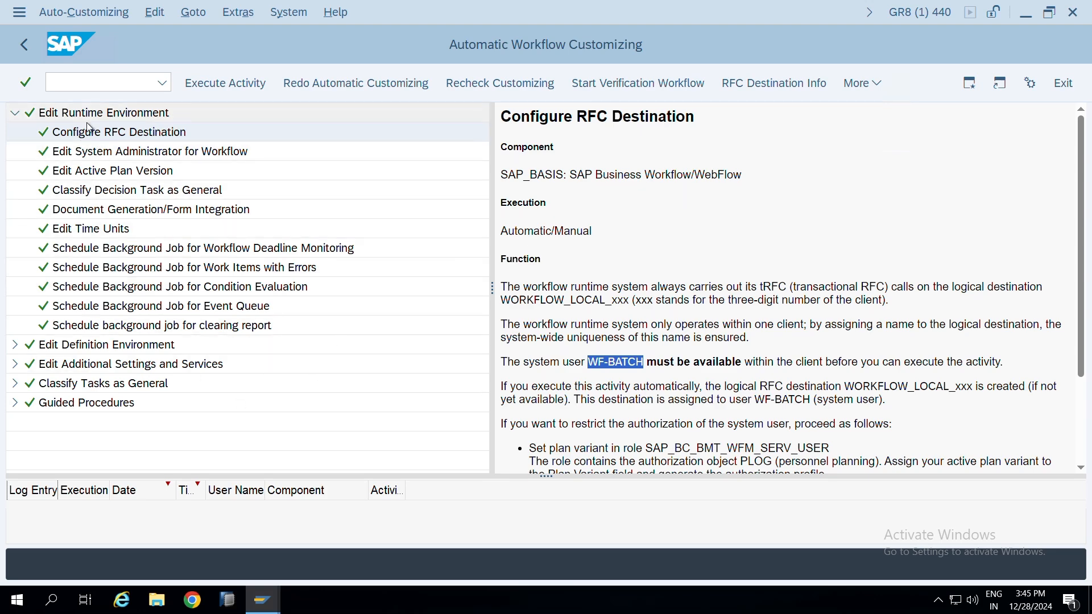
click(125, 175)
click(114, 152)
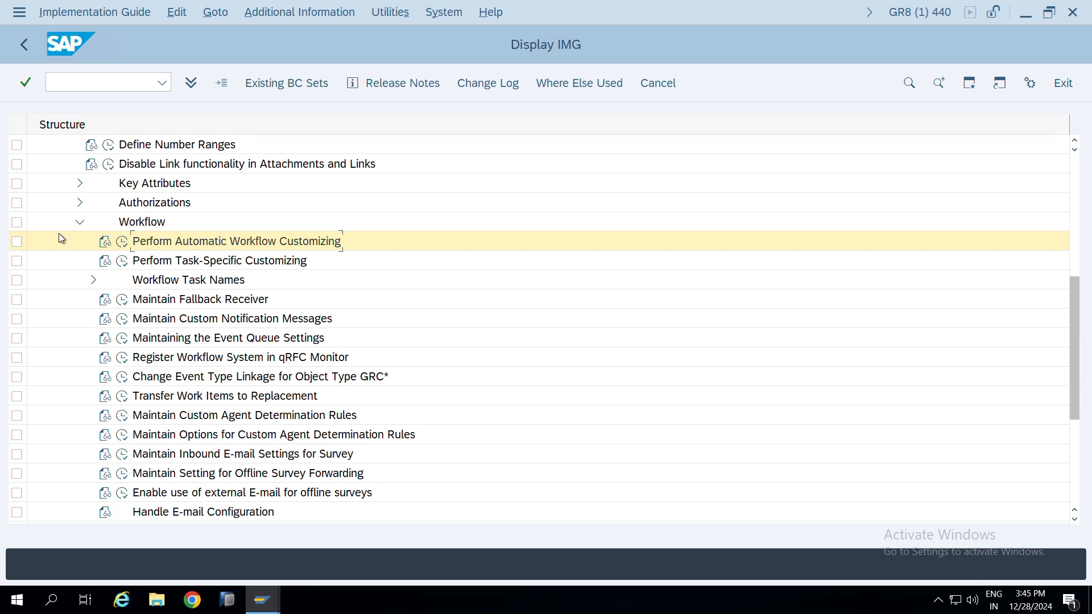
Open Perform Task-Specific Customizing and expand the GRC application component
click(122, 261)
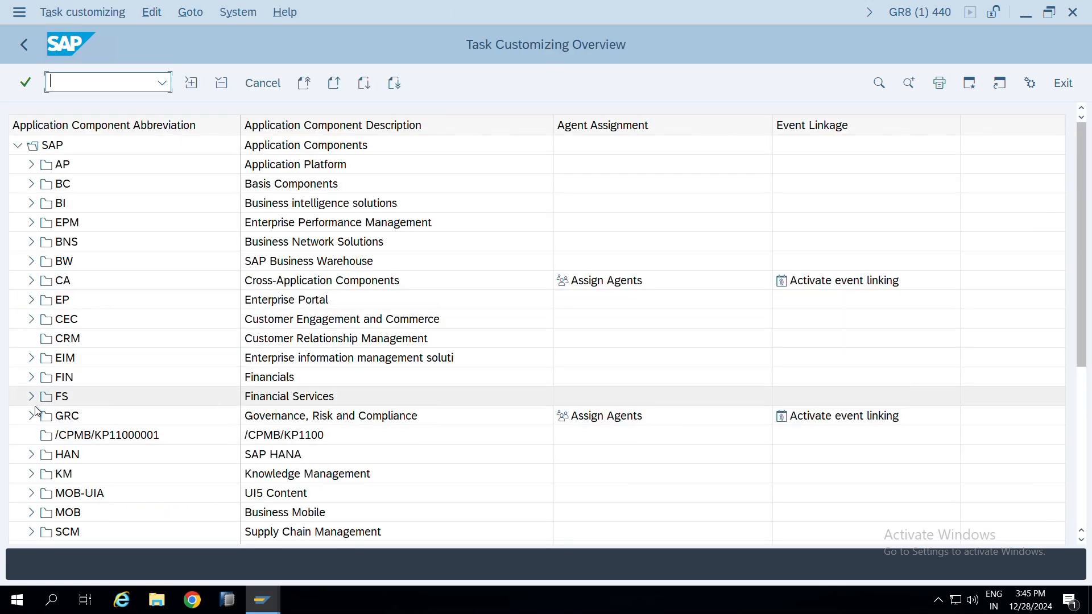
click(32, 417)
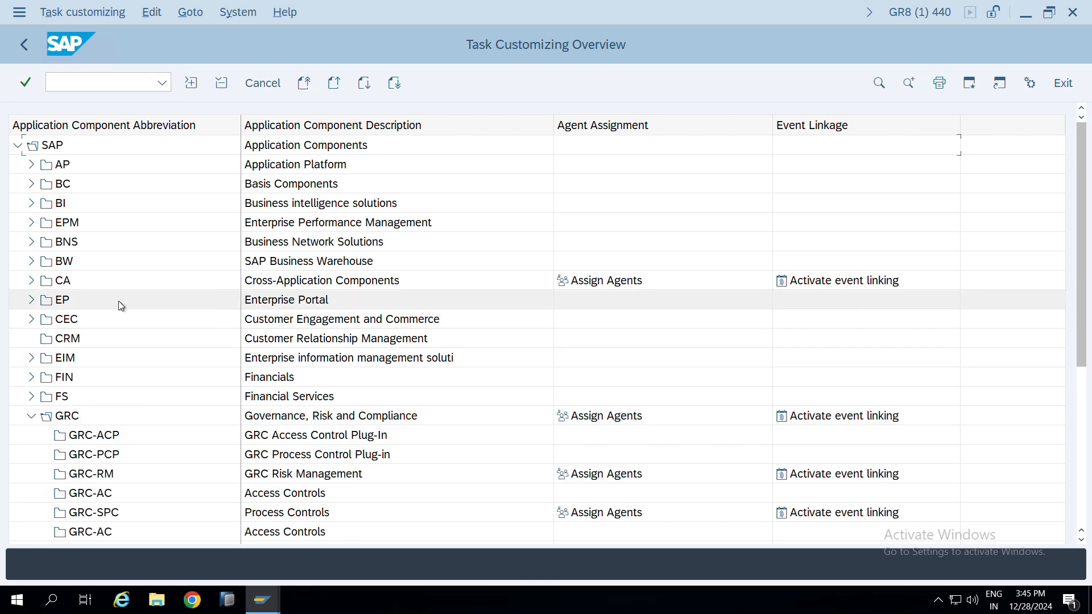
scroll(56, 258, down, 3)
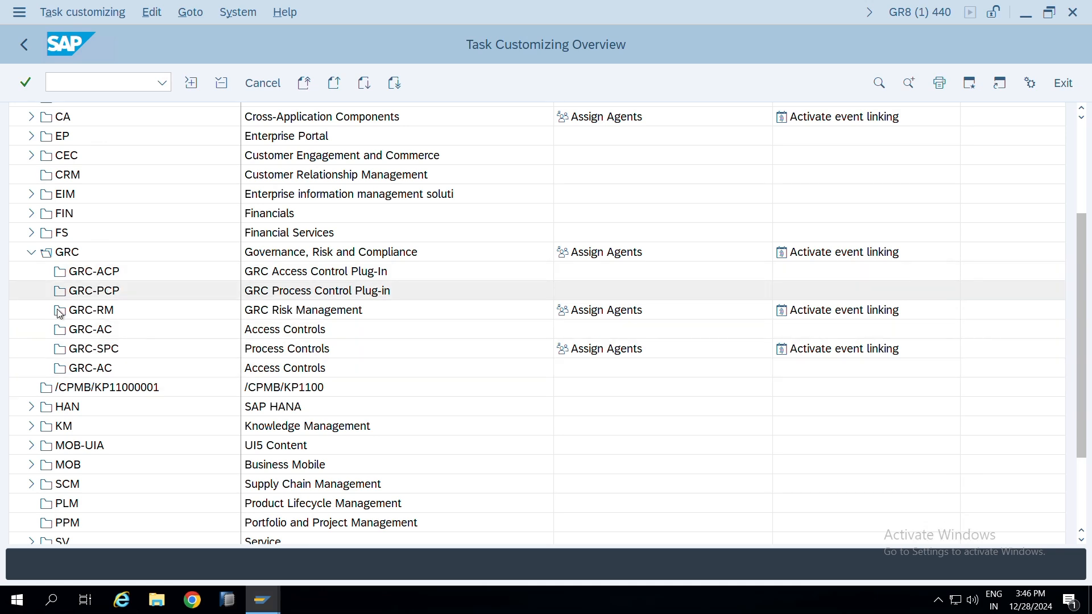
Start sa38 in a new session and execute the program RS_APPL_REFRESH to refresh the component hierarchy
click(95, 86)
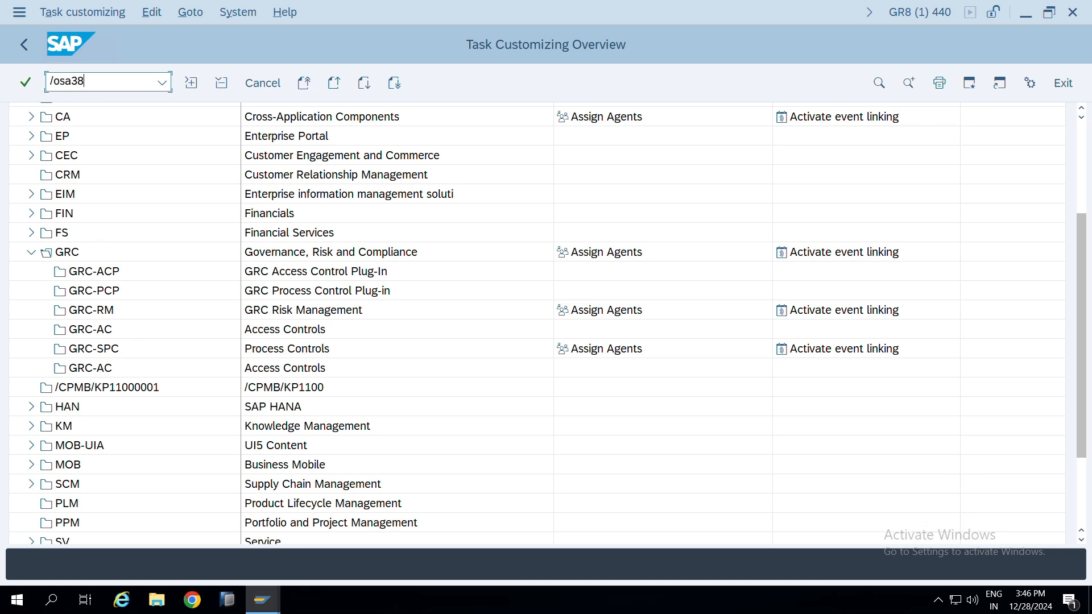
text(/osa38)
key(Return)
click(167, 131)
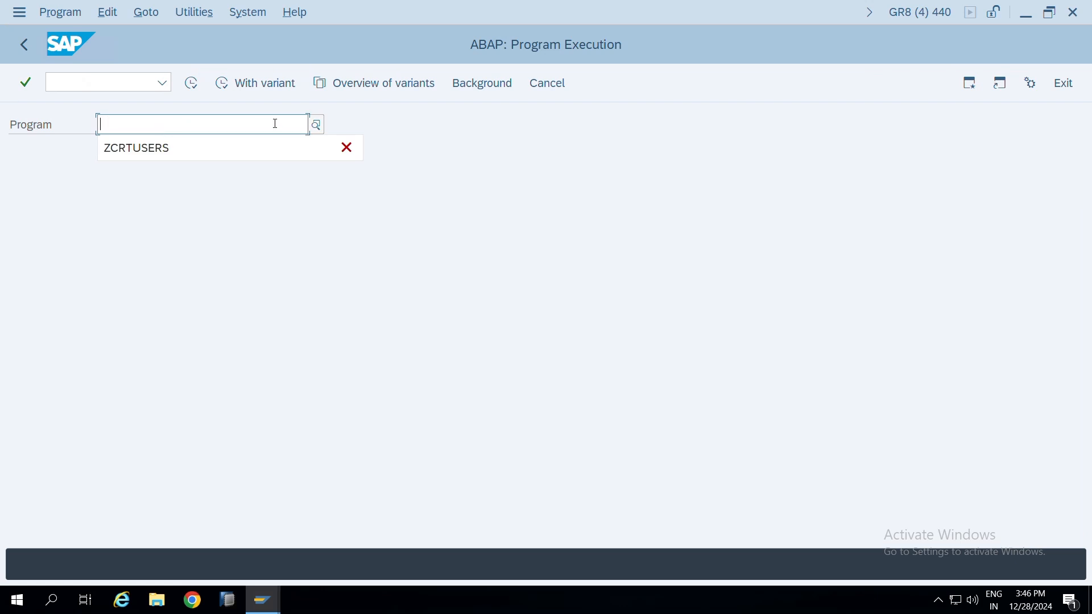
text(RS_APPL)
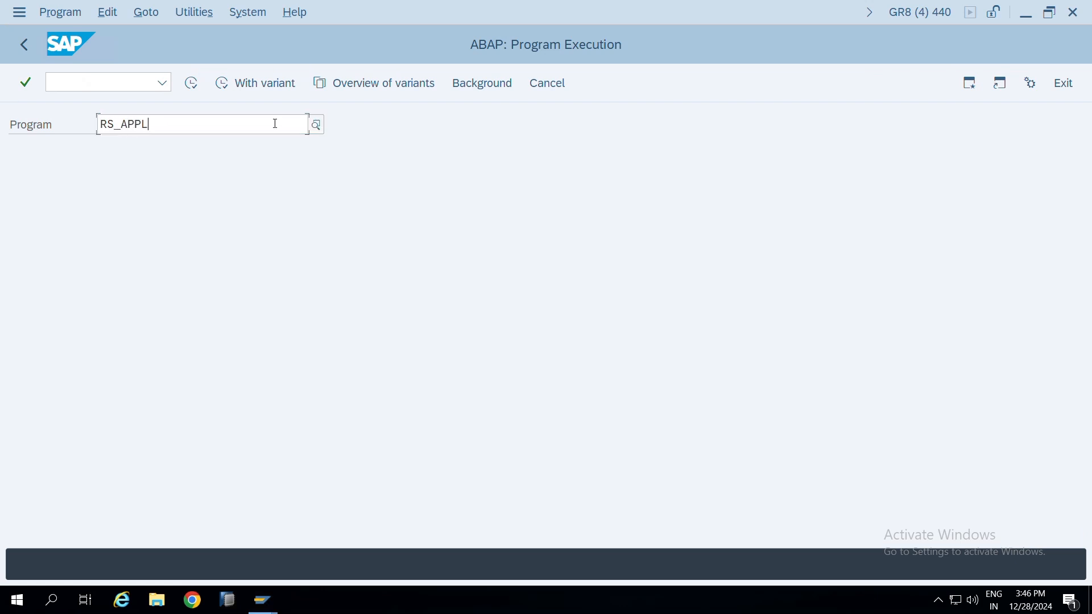
text(_)
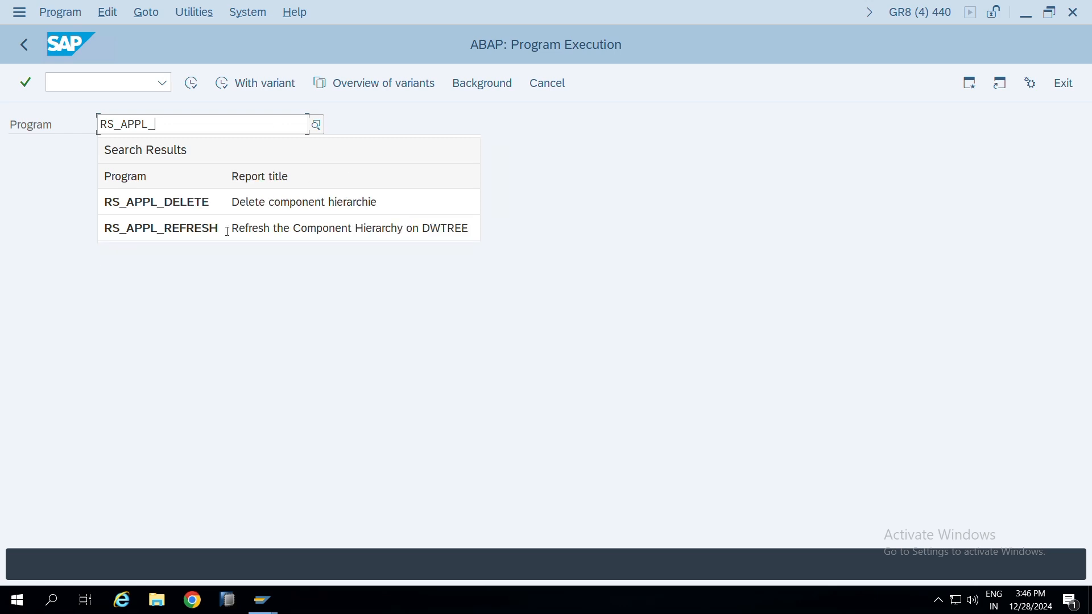
click(257, 227)
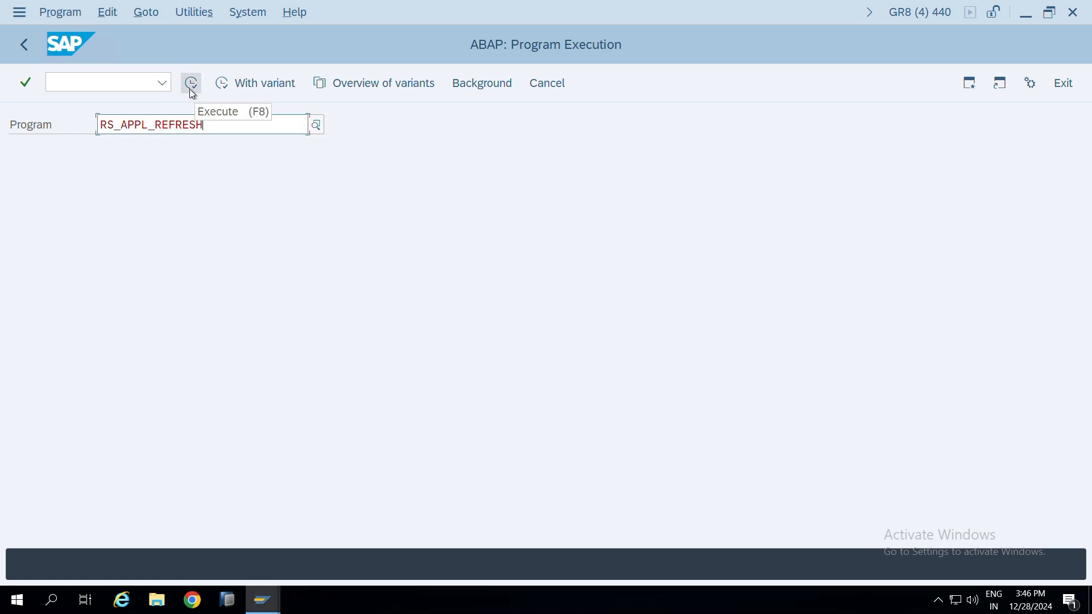
click(191, 89)
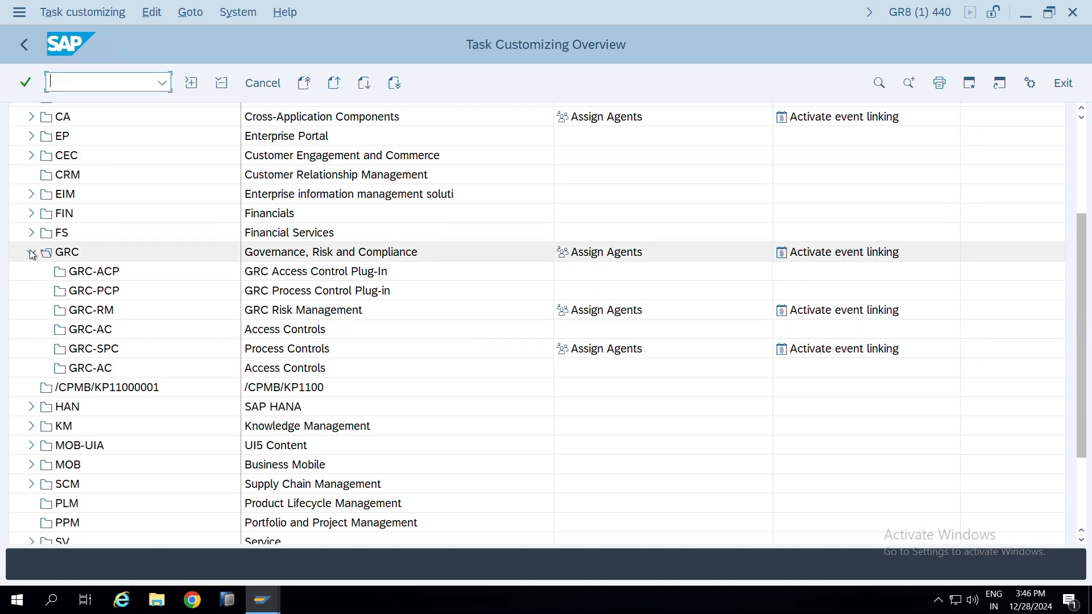
Open agent assignment for the GRC component in the task customizing overview and look through its complete list of tasks and workflows
click(594, 252)
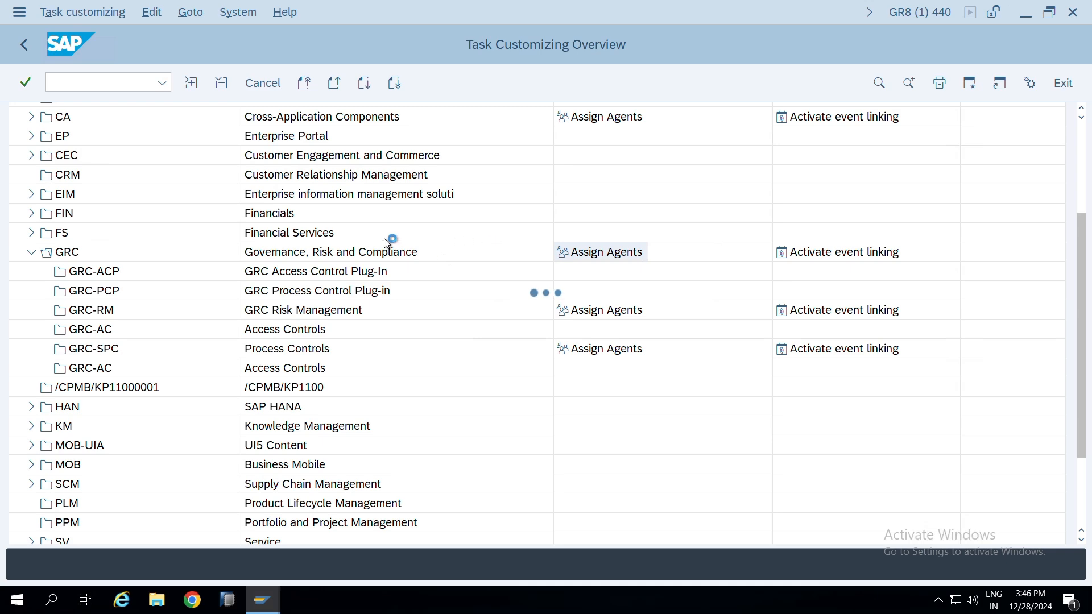
scroll(372, 250, down, 3)
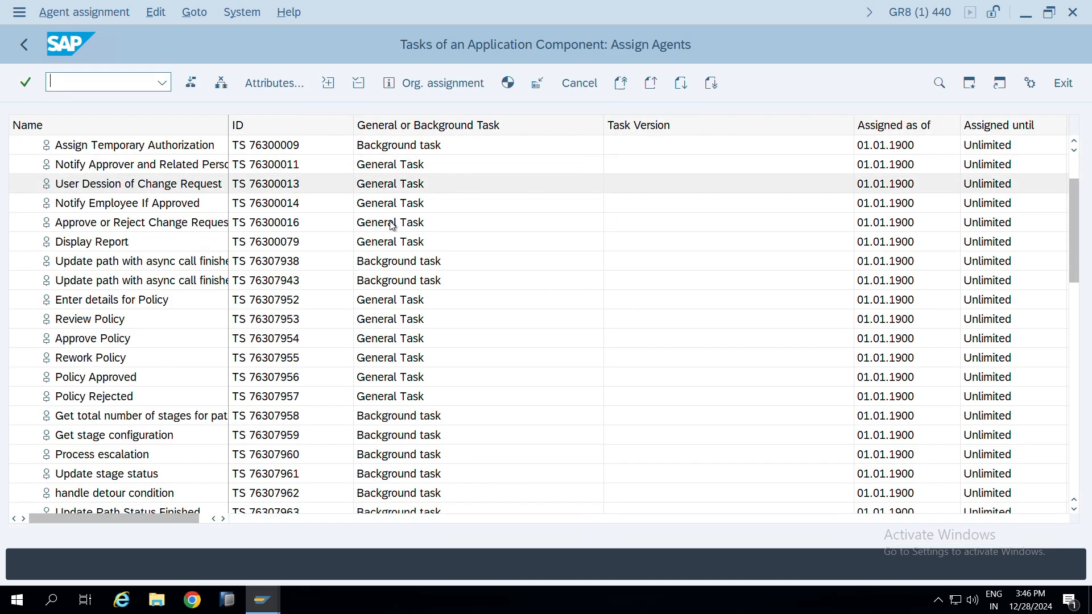
scroll(372, 250, up, 3)
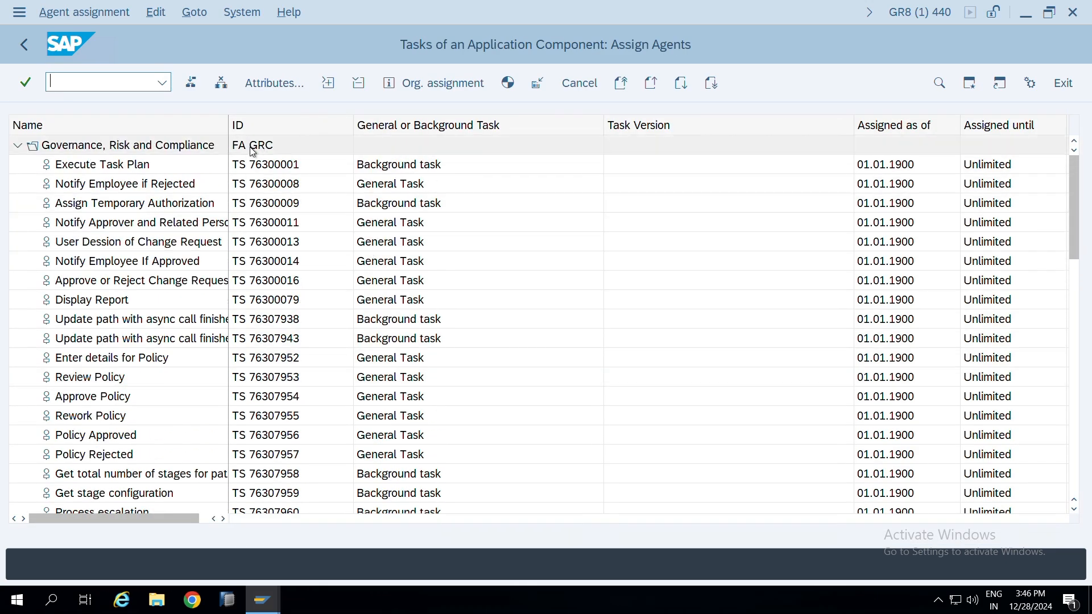
scroll(476, 190, down, 4)
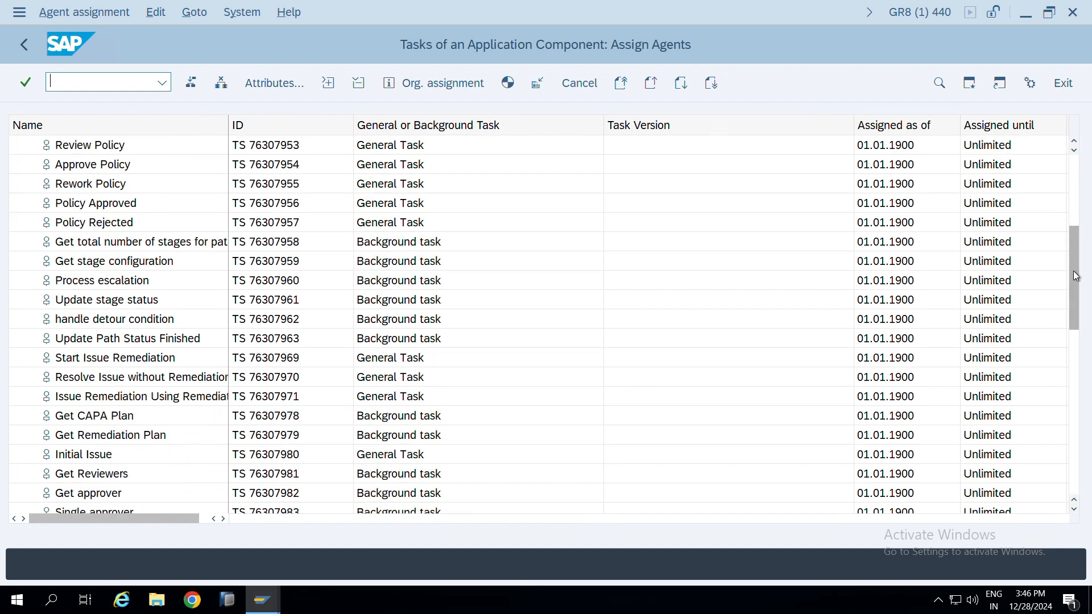
scroll(1090, 410, down, 5)
scroll(1090, 409, down, 7)
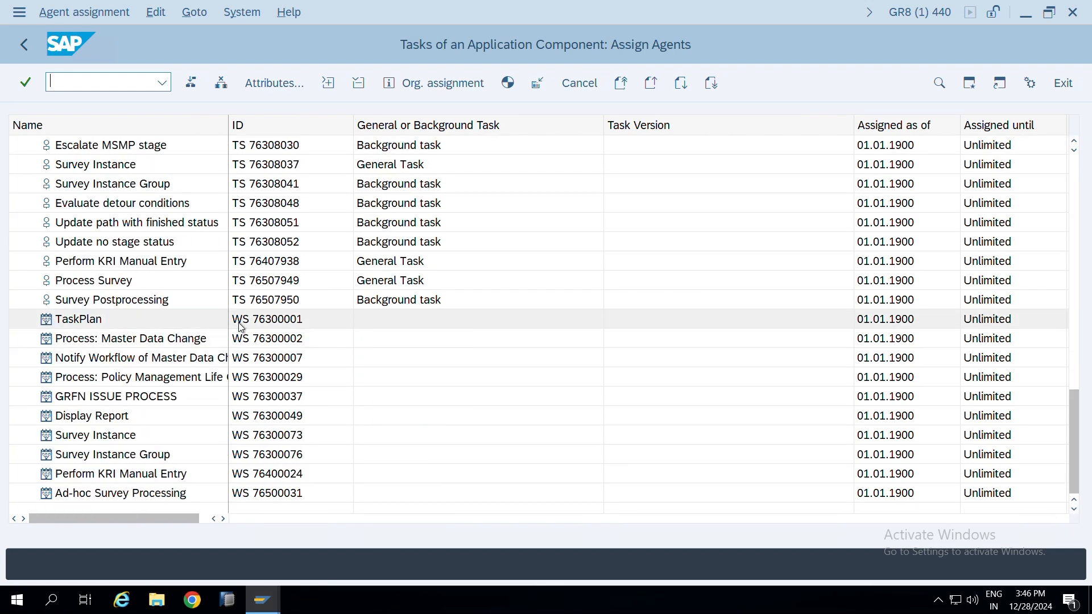
drag(1073, 403, 1073, 171)
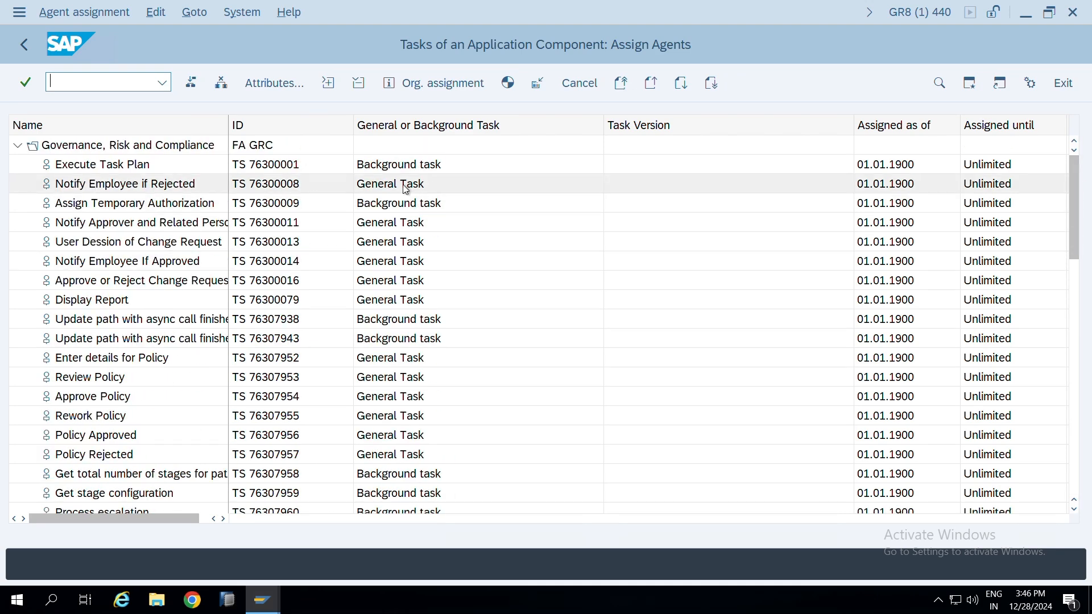
Examine the General Task and Background task classification of the GRC tasks near the start of the list
click(390, 243)
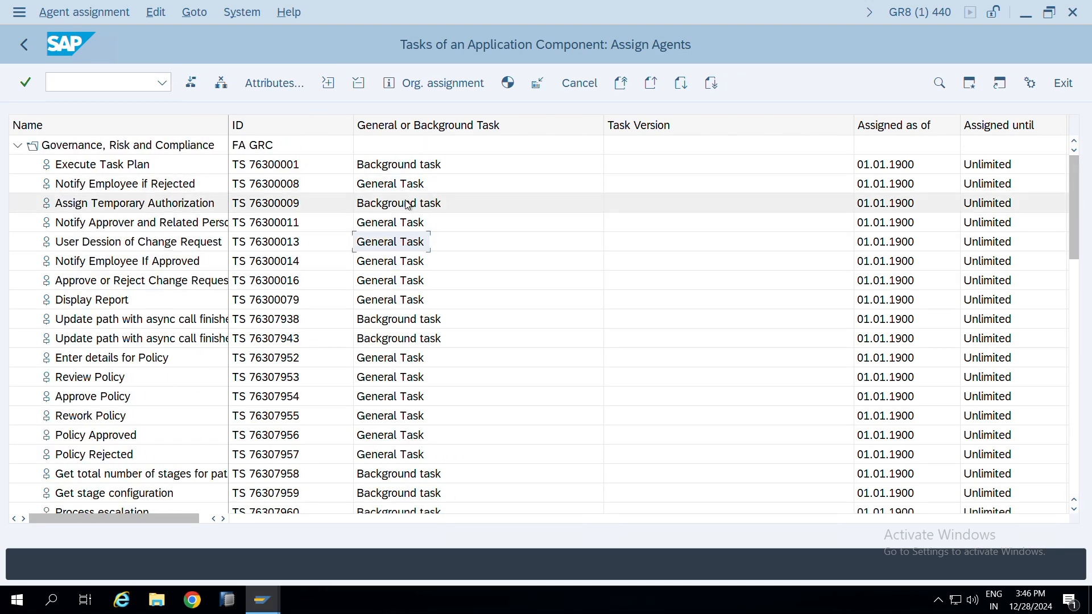
key(Down)
key(Down)
key(Down)
key(Down)
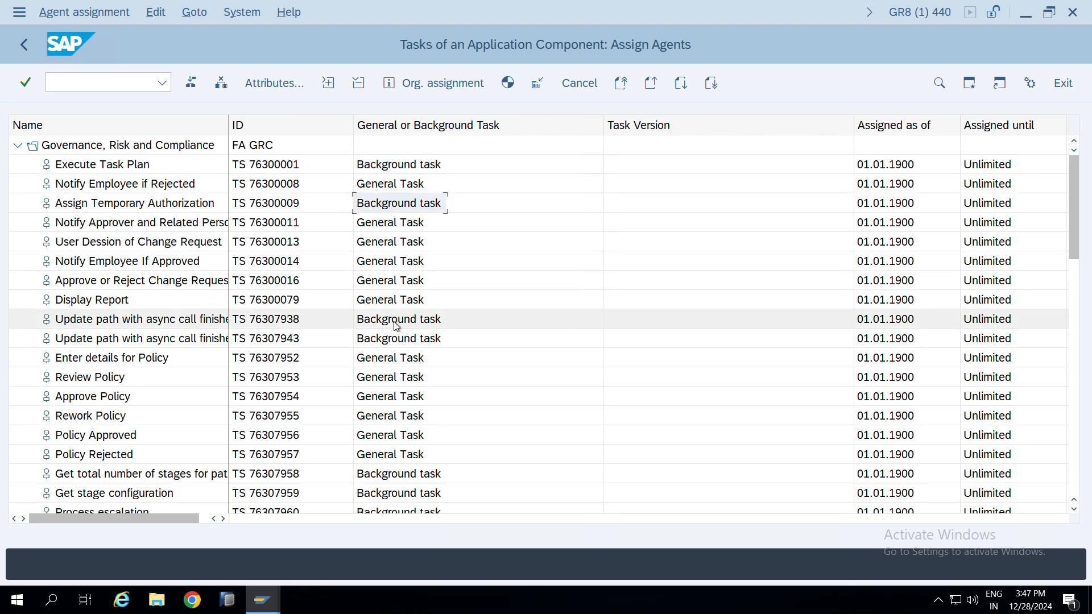
click(397, 228)
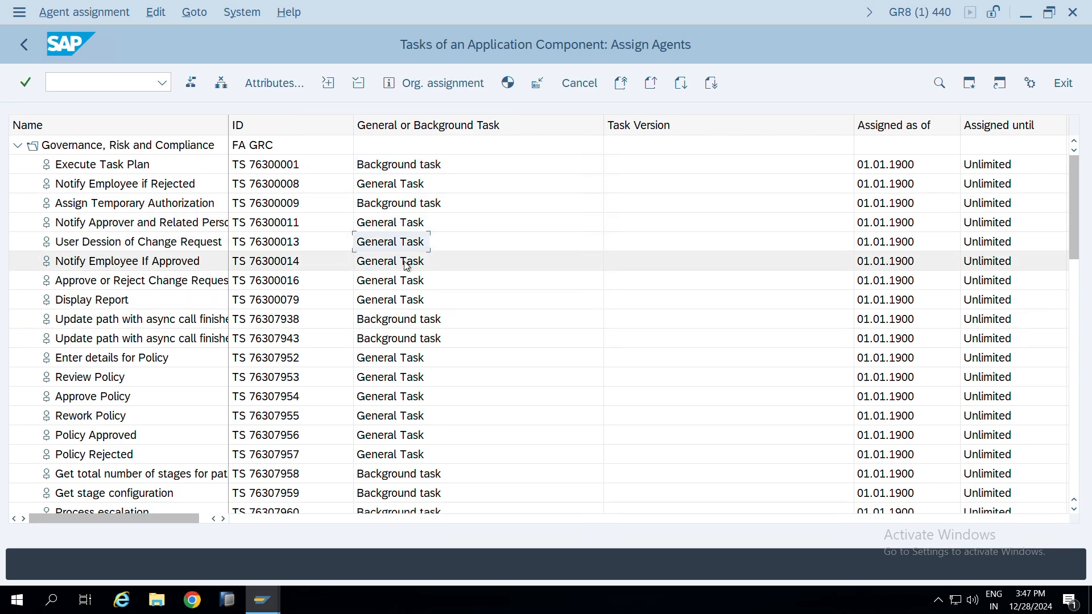
Examine the General Task and Background task classification from Display Report through the policy tasks
click(392, 300)
scroll(378, 319, down, 2)
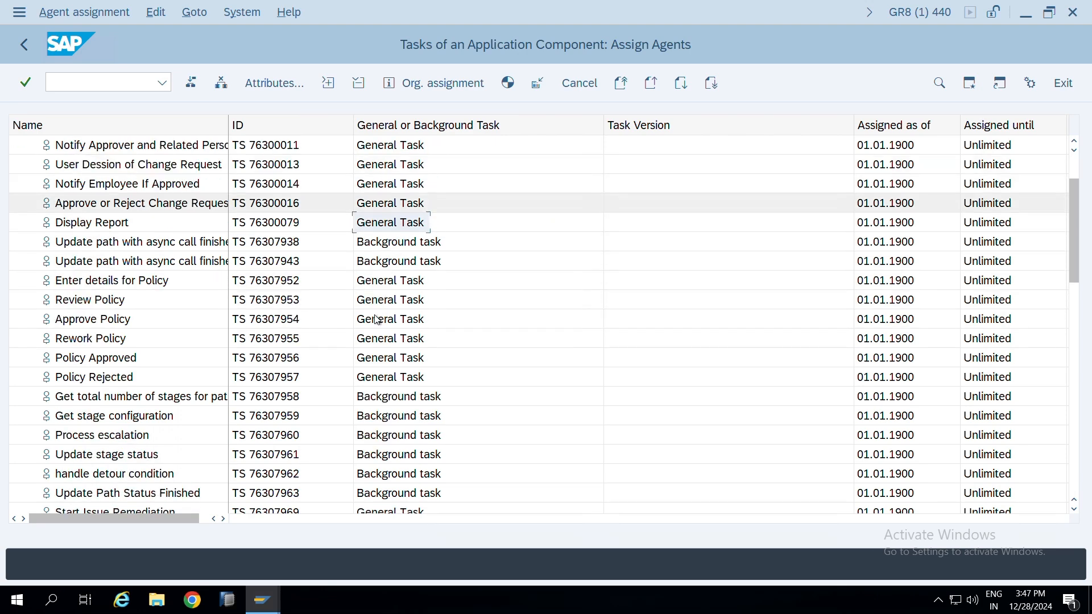
click(391, 280)
scroll(391, 273, down, 1)
click(392, 260)
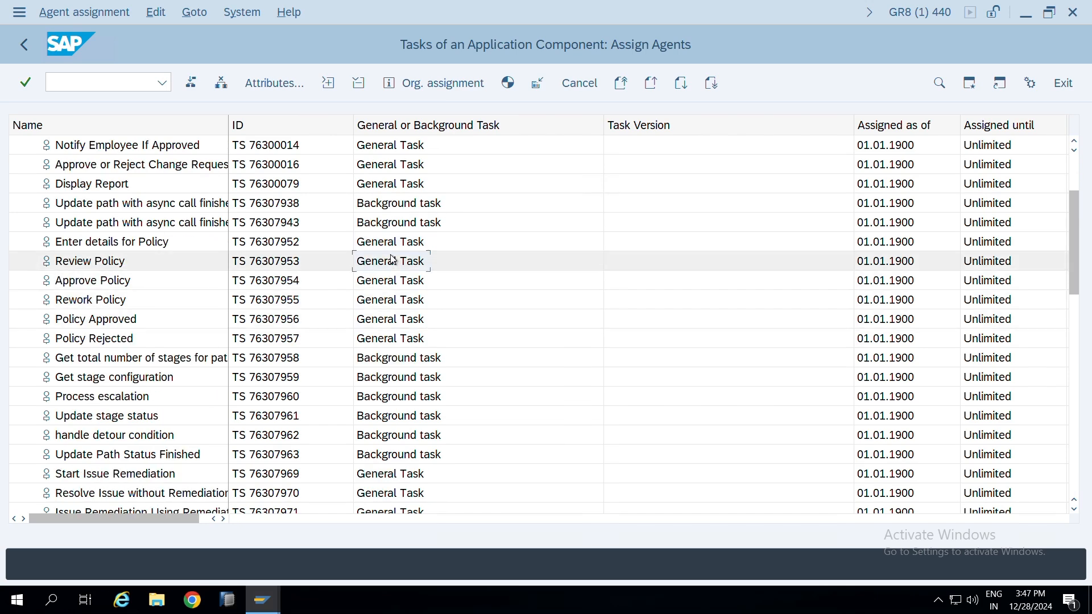
click(393, 280)
click(396, 322)
click(395, 339)
scroll(397, 285, down, 2)
Examine the classification of the issue remediation, Initial Issue, Create Issue and Close Issue tasks further down the list
click(391, 398)
scroll(392, 379, down, 1)
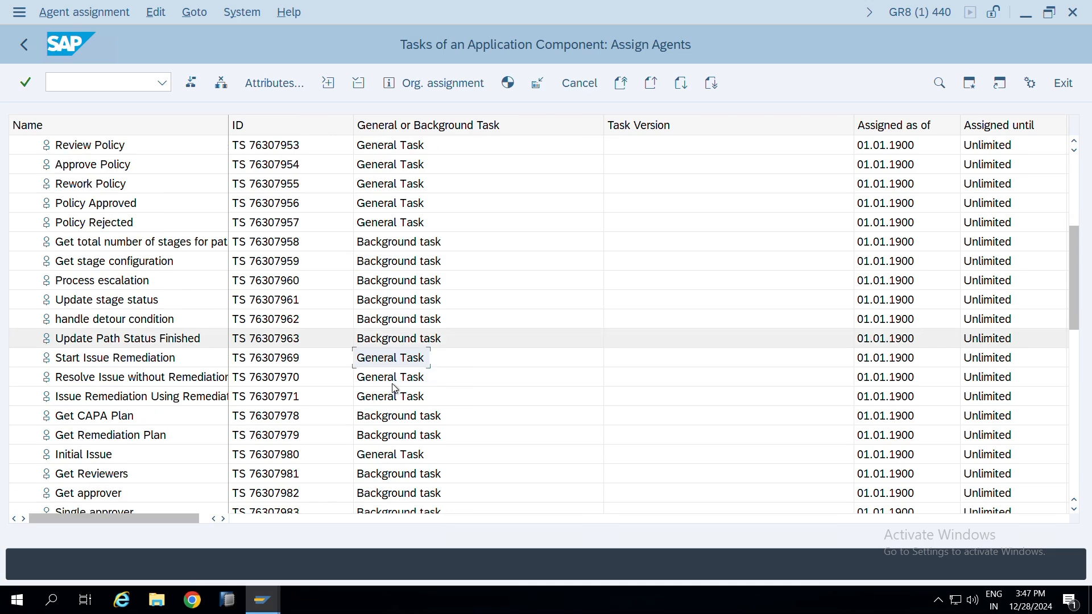
click(393, 377)
click(396, 397)
scroll(400, 356, down, 2)
scroll(400, 356, down, 1)
click(397, 359)
scroll(392, 402, down, 1)
click(393, 416)
scroll(364, 370, down, 3)
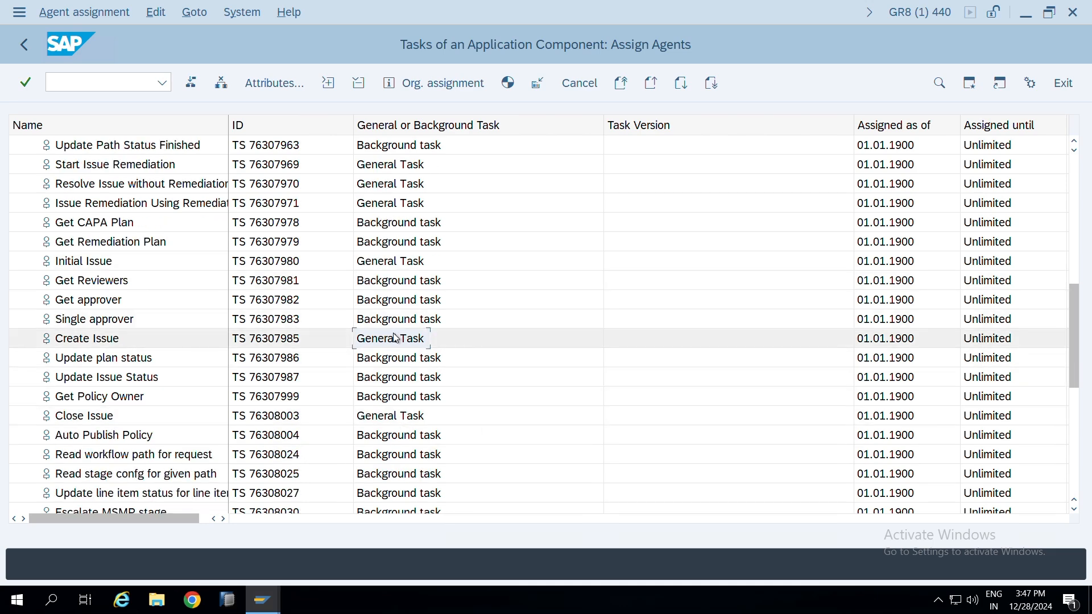
Set the attributes of the Notify Employee if Rejected task to General Task with the classification Not classified, and transfer them
scroll(368, 205, up, 5)
scroll(371, 207, up, 3)
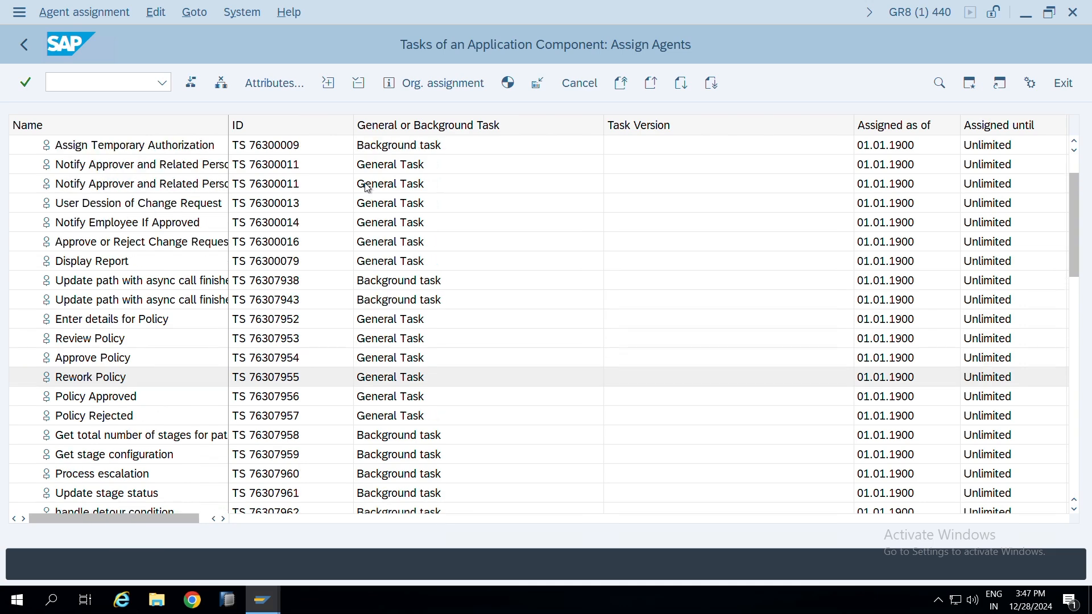
click(389, 188)
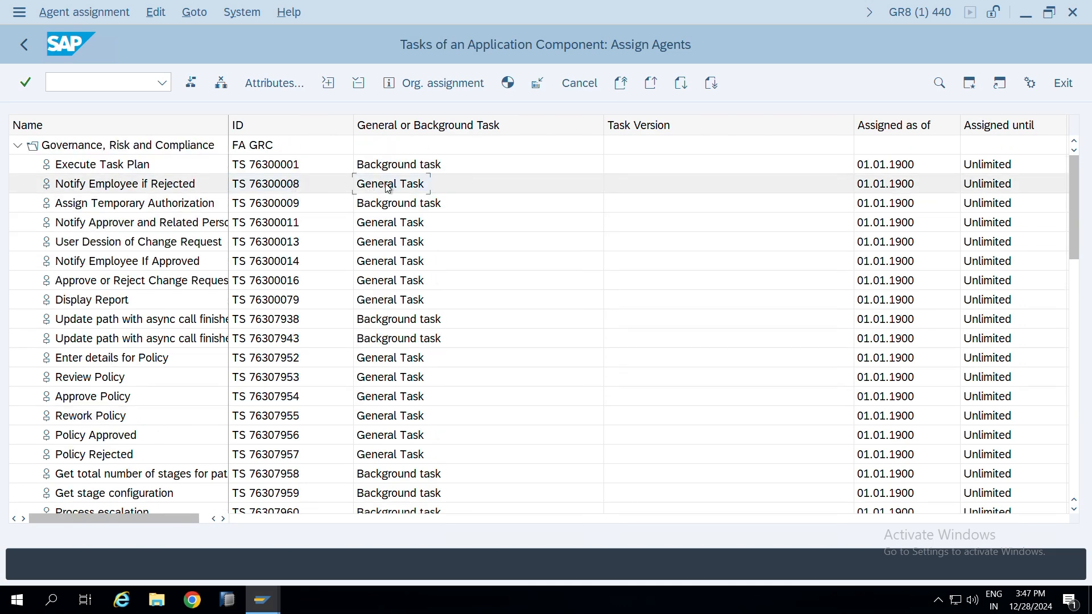
click(275, 83)
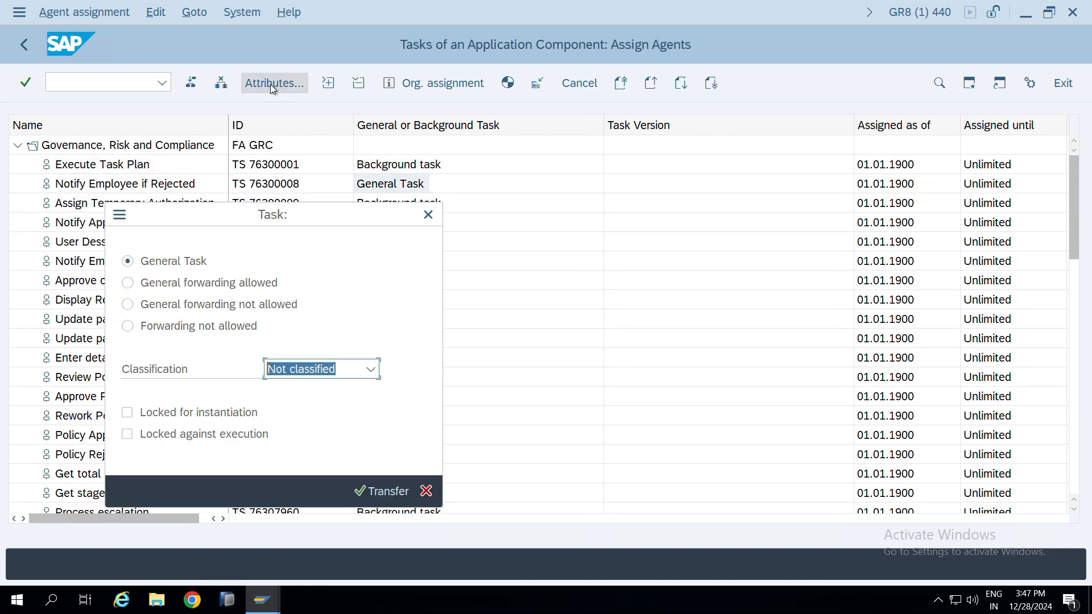
click(133, 263)
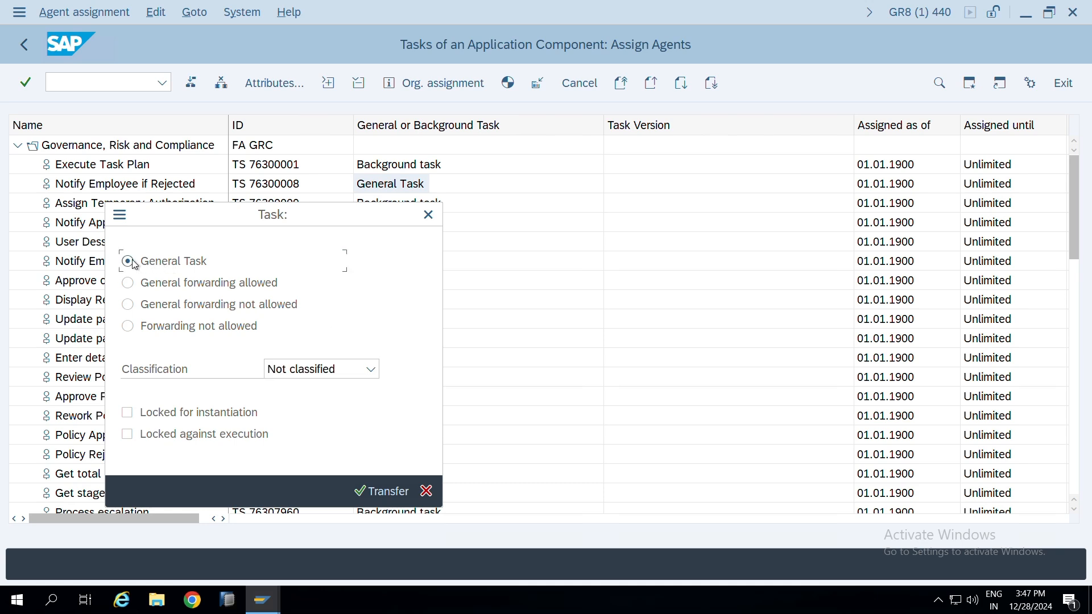
click(370, 369)
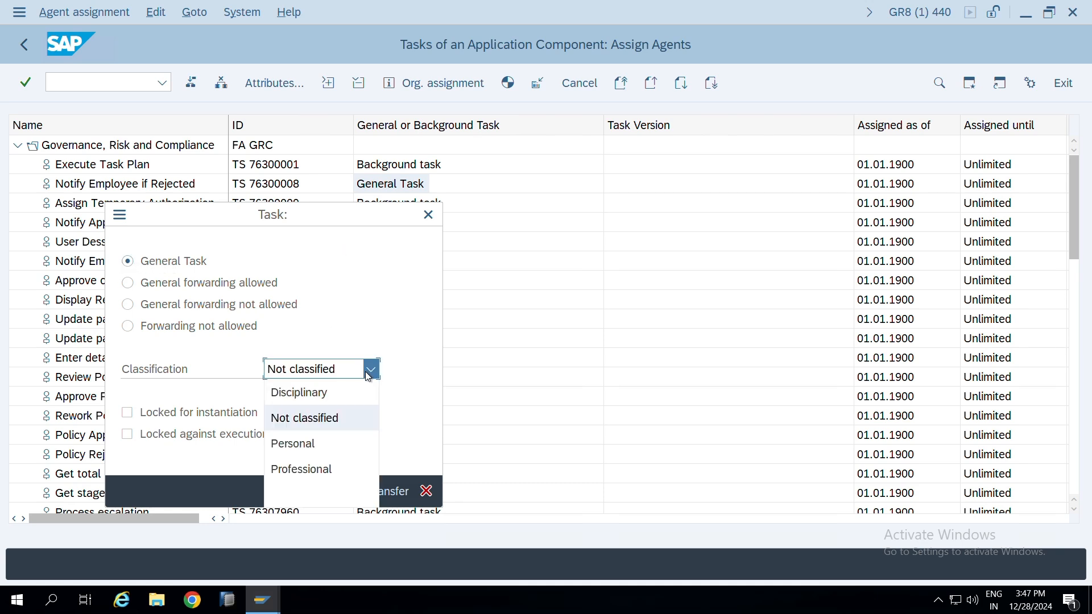
click(340, 414)
click(376, 491)
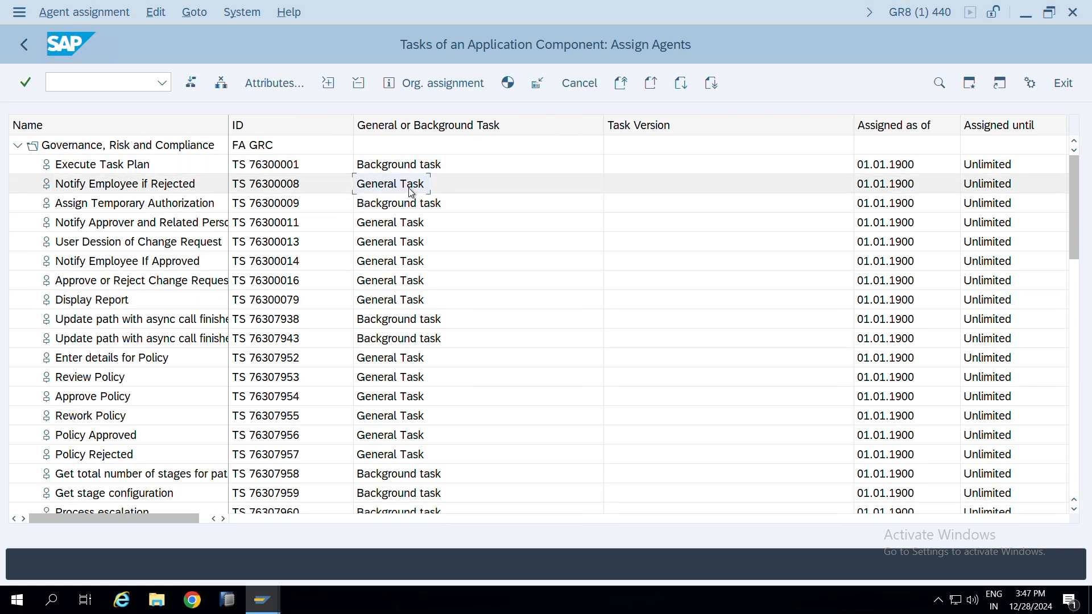
Review the remaining GRC tasks and workflows, and open event linking for the Governance, Risk and Compliance component in the task customizing overview
scroll(1063, 228, down, 3)
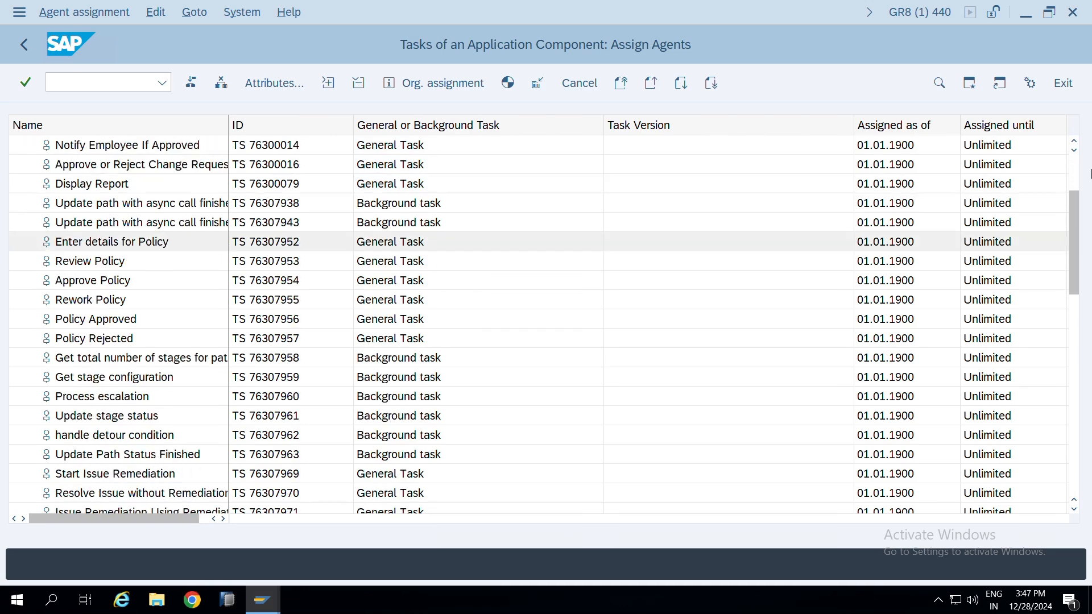
scroll(1063, 228, down, 8)
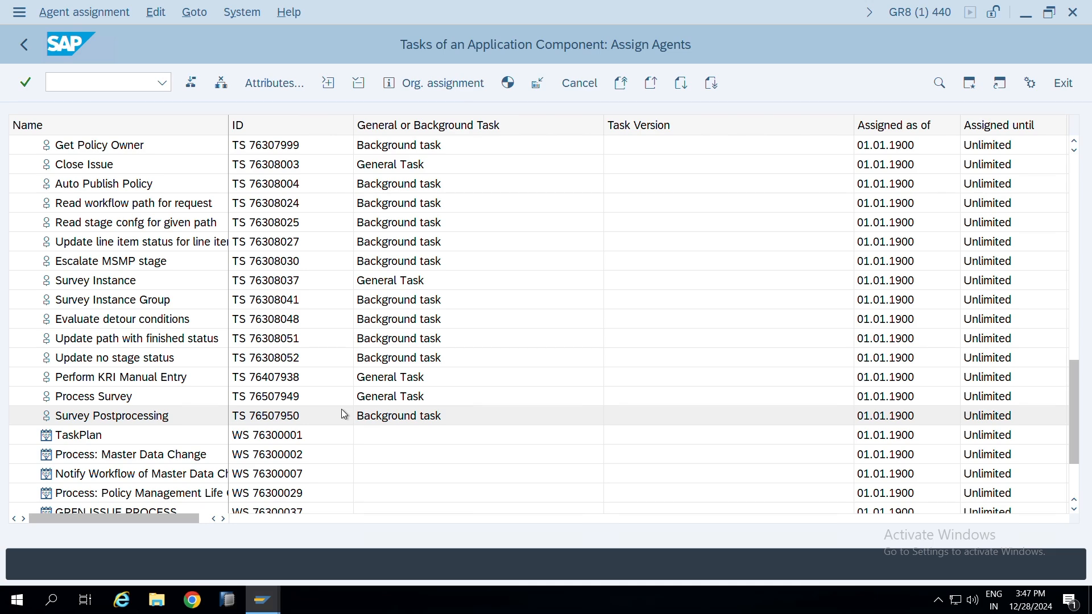
scroll(256, 412, down, 2)
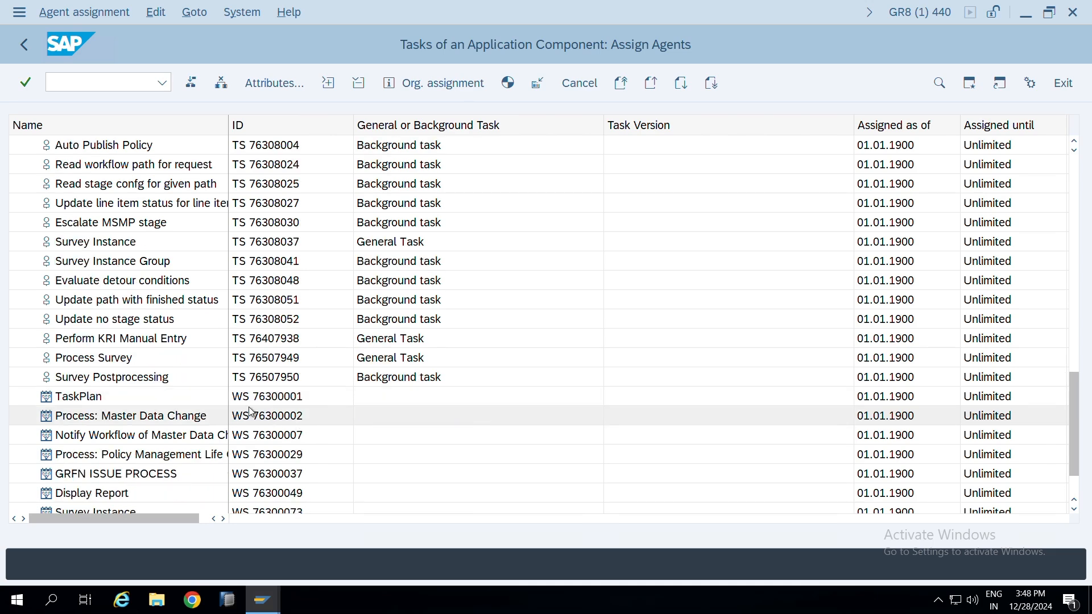
scroll(260, 383, down, 4)
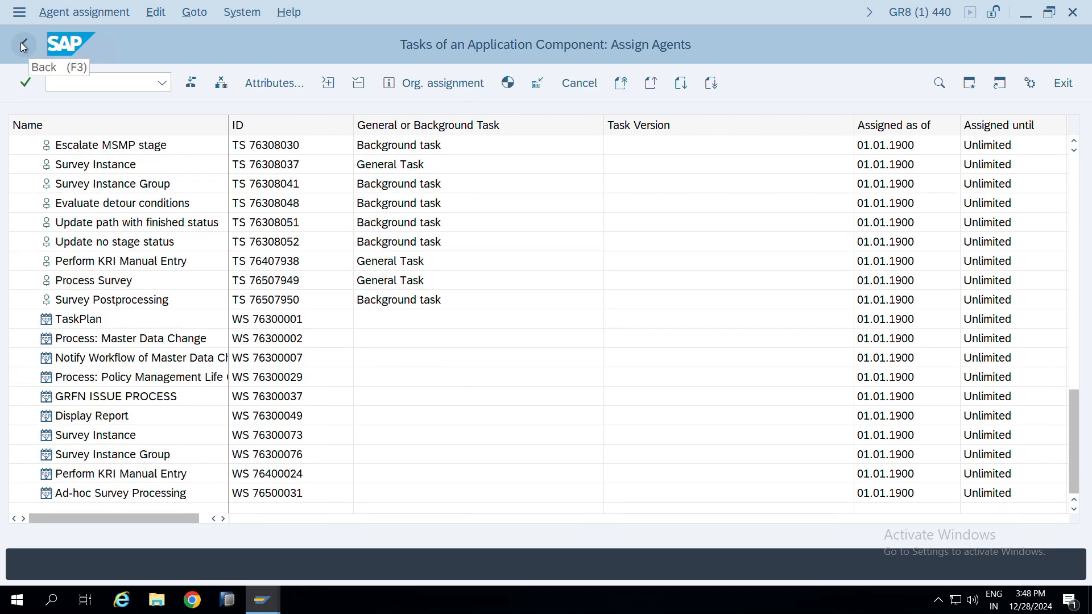
click(23, 46)
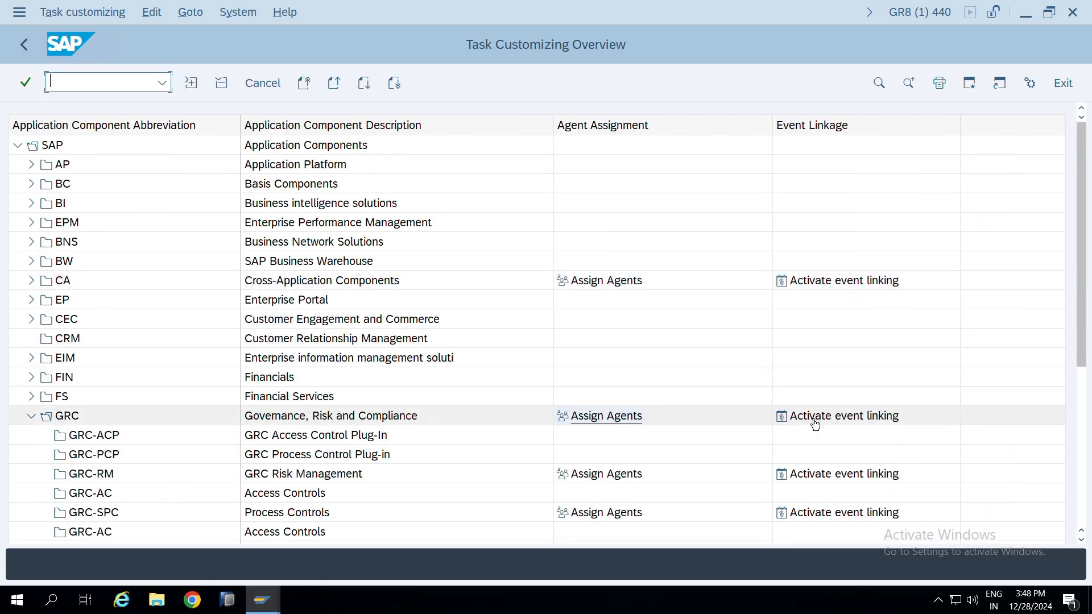
click(828, 424)
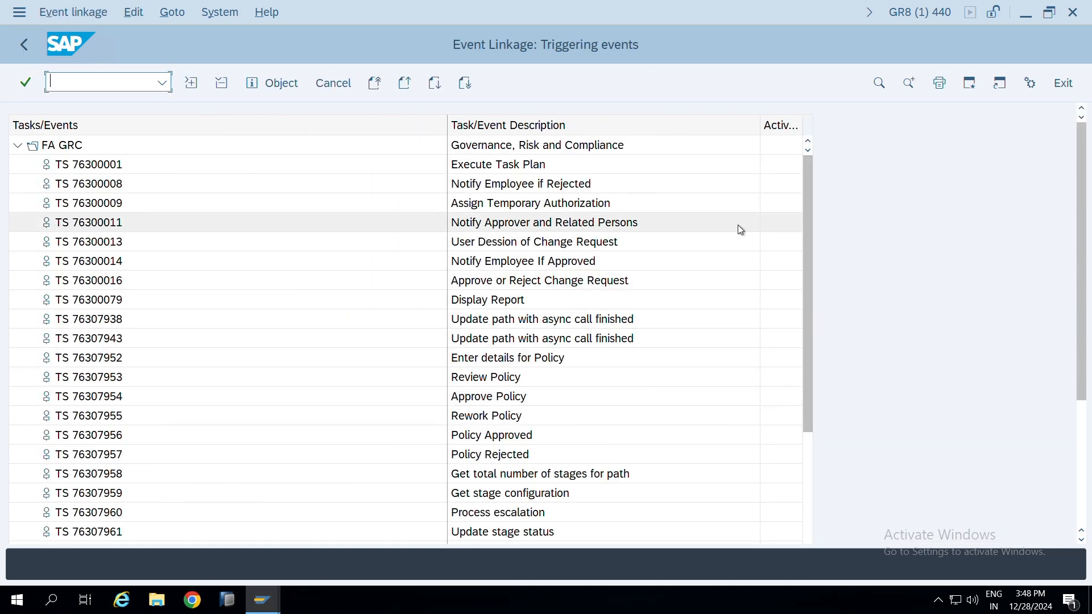
Expand workflows WS 76300001, WS 76300002 and WS 76300007 in the event linkage tree to show their triggering events
scroll(1079, 151, down, 3)
drag(807, 180, 807, 512)
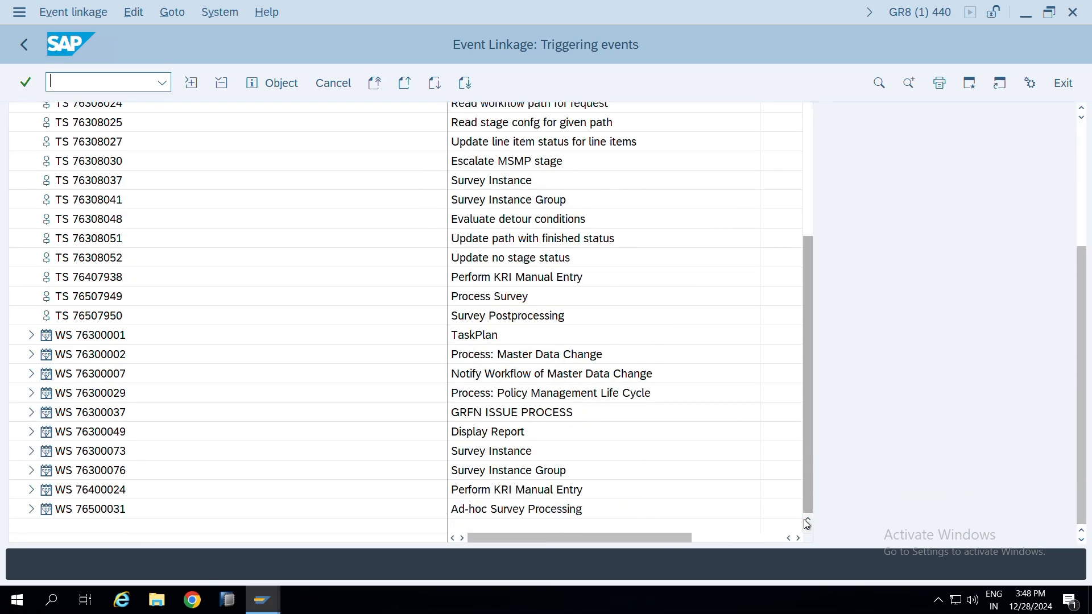
click(31, 335)
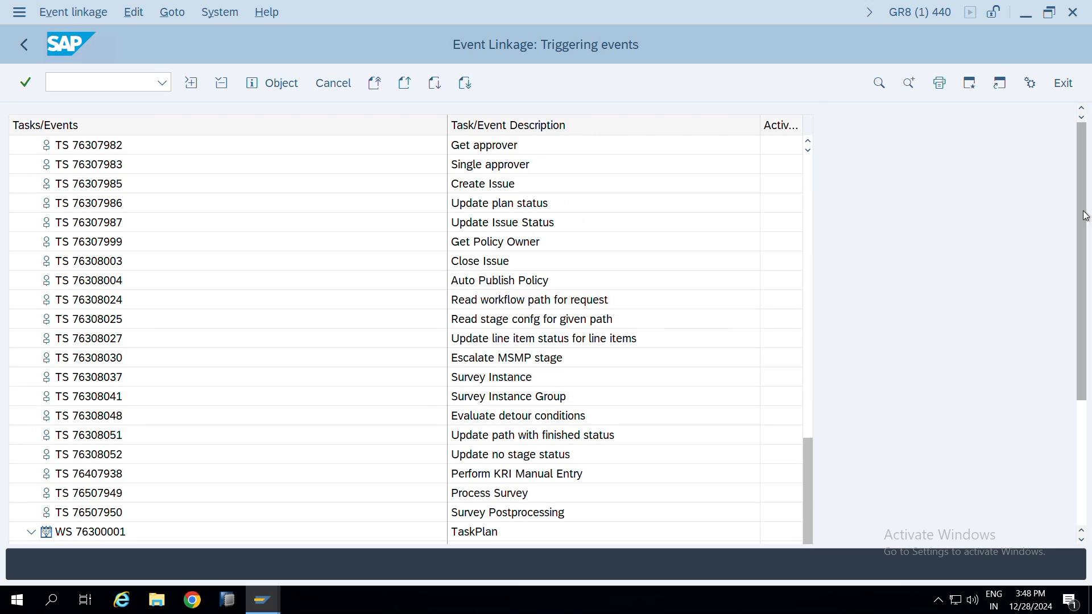
drag(1087, 212, 1089, 405)
click(30, 373)
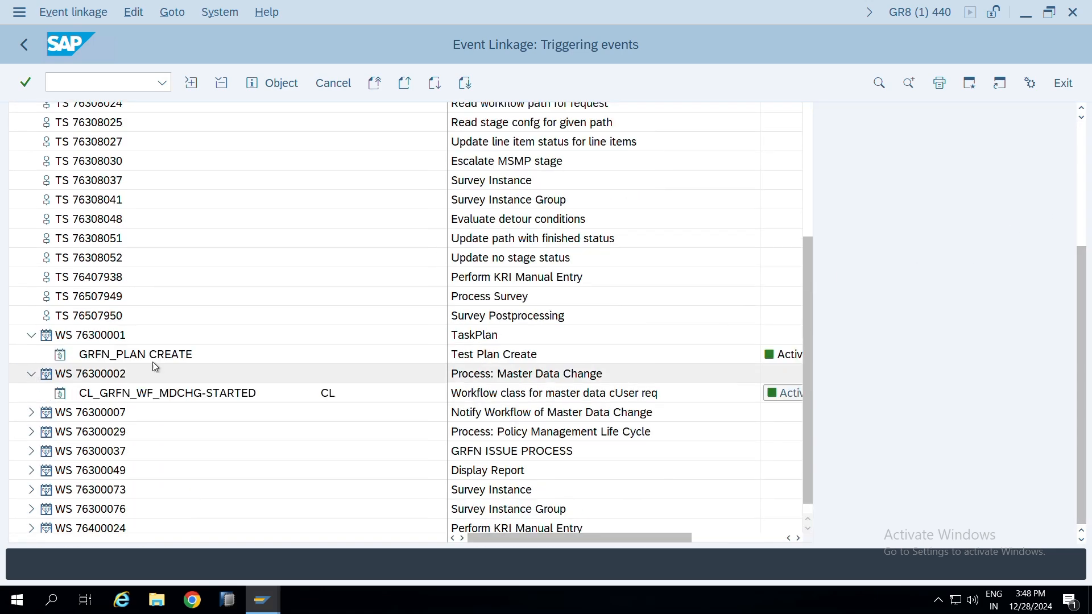
drag(1085, 222, 1086, 446)
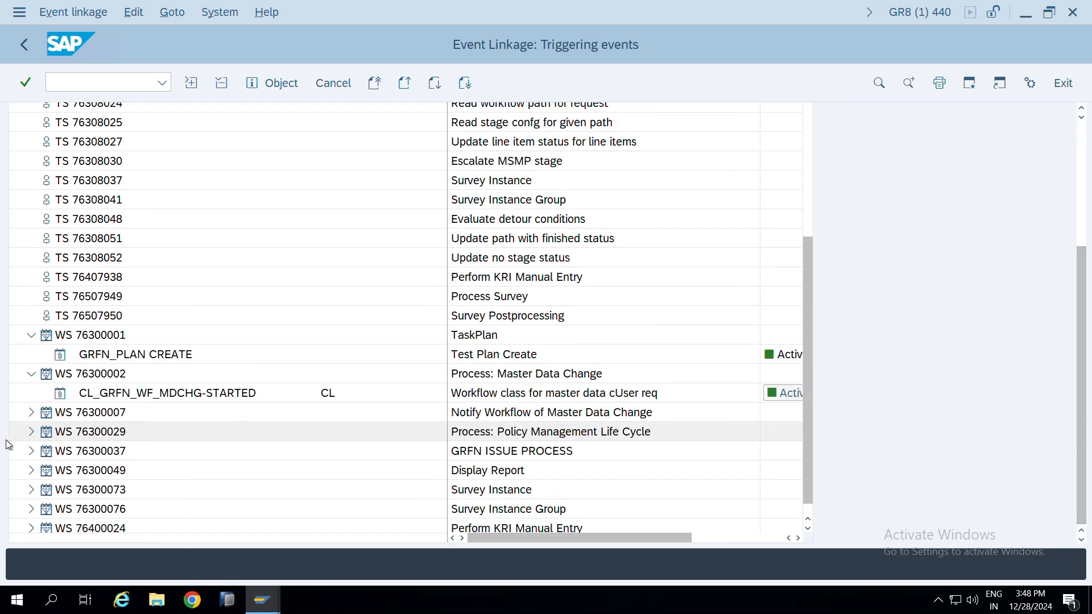
click(33, 412)
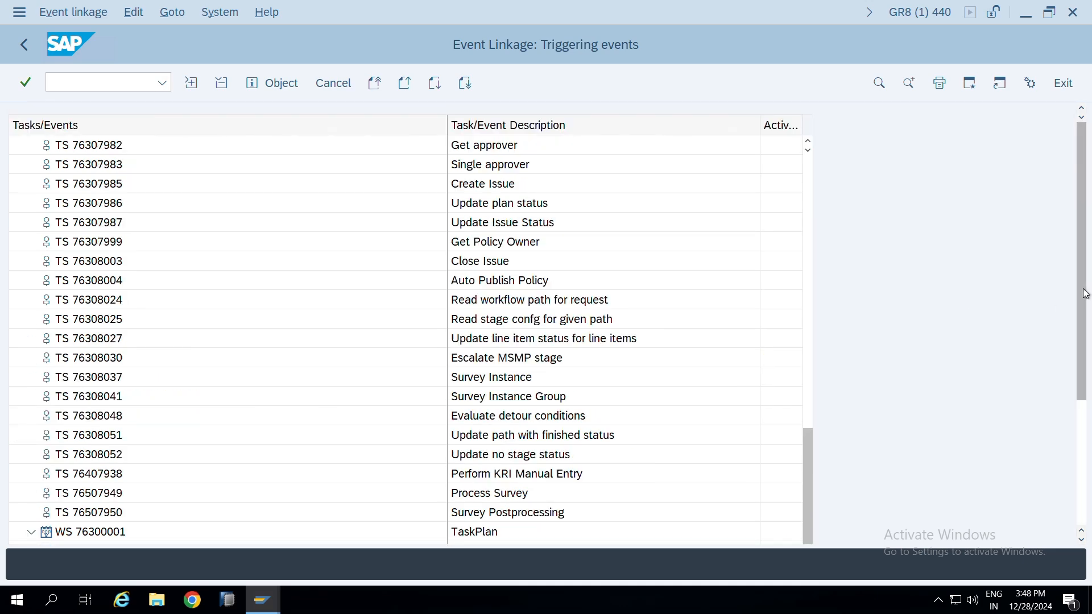
drag(1085, 292, 1073, 479)
Narrow the Tasks/Events and Task/Event Description columns to make room for the Activate/deactivate and Details columns
scroll(755, 129, up, 3)
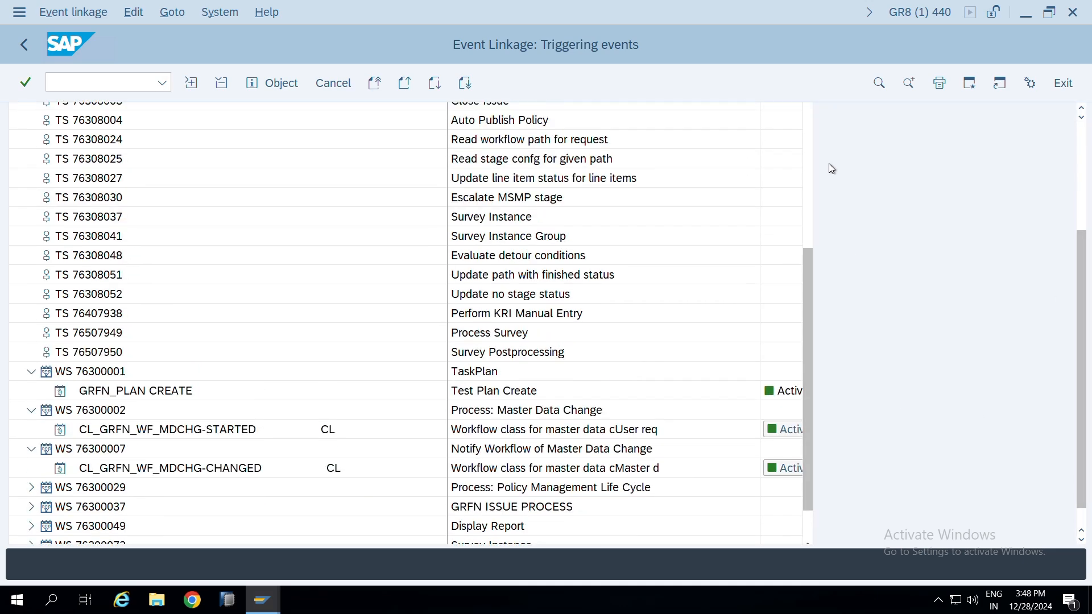
scroll(773, 117, up, 10)
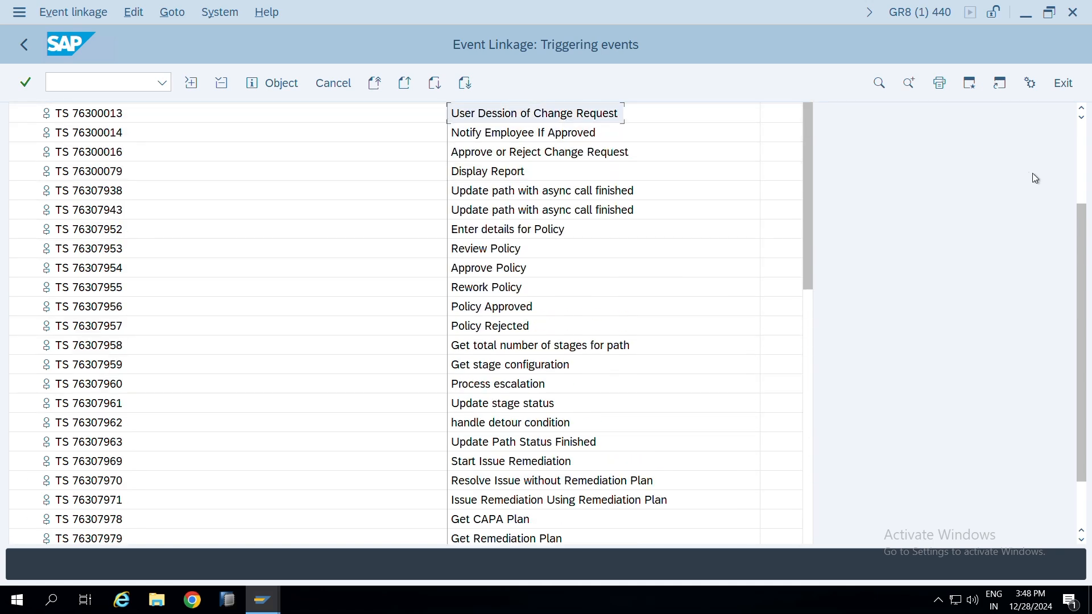
drag(1076, 214, 1075, 132)
drag(448, 122, 292, 143)
drag(601, 124, 538, 125)
Expand workflow WS 76300029, Process: Policy Management Life Cycle, to show its triggering event
scroll(795, 341, down, 3)
drag(791, 344, 810, 509)
drag(1080, 298, 1087, 505)
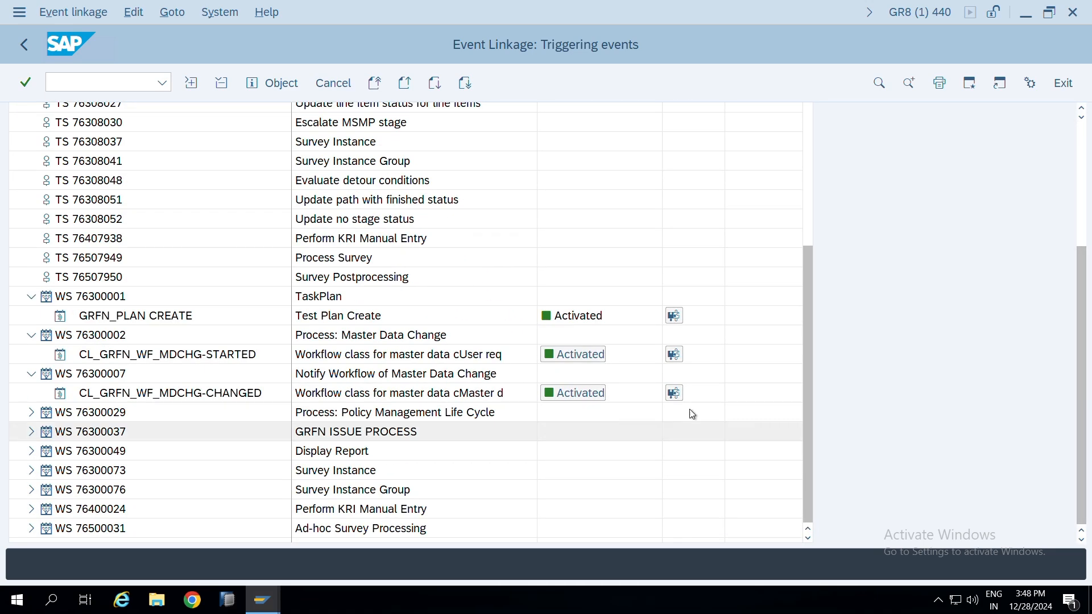
click(31, 414)
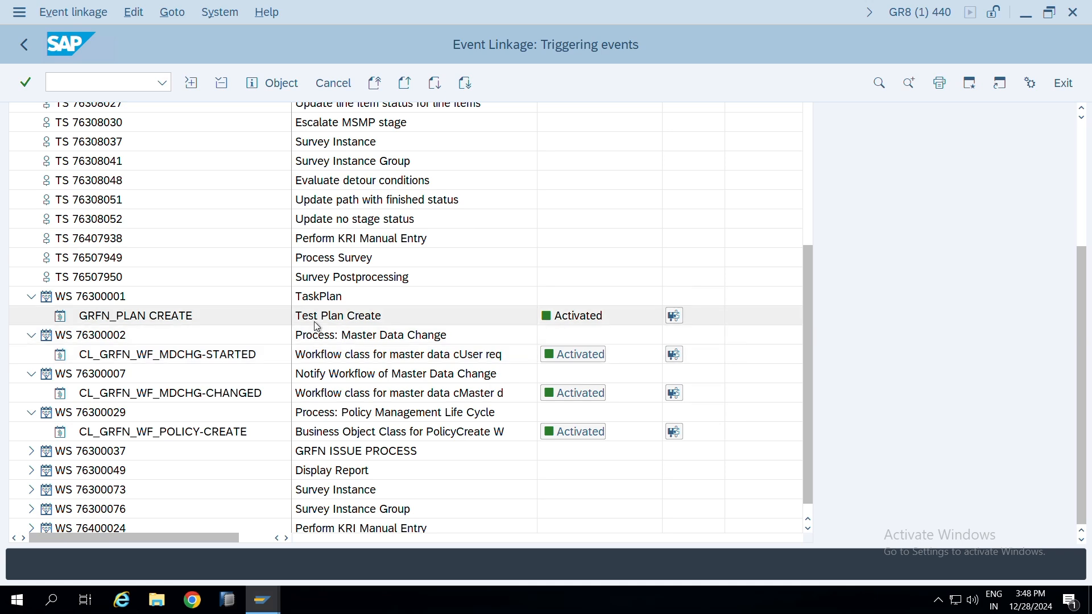
Set the error feedback of the GRFN_PLAN CREATE event linkage under TaskPlan to Do not change linkage
click(678, 321)
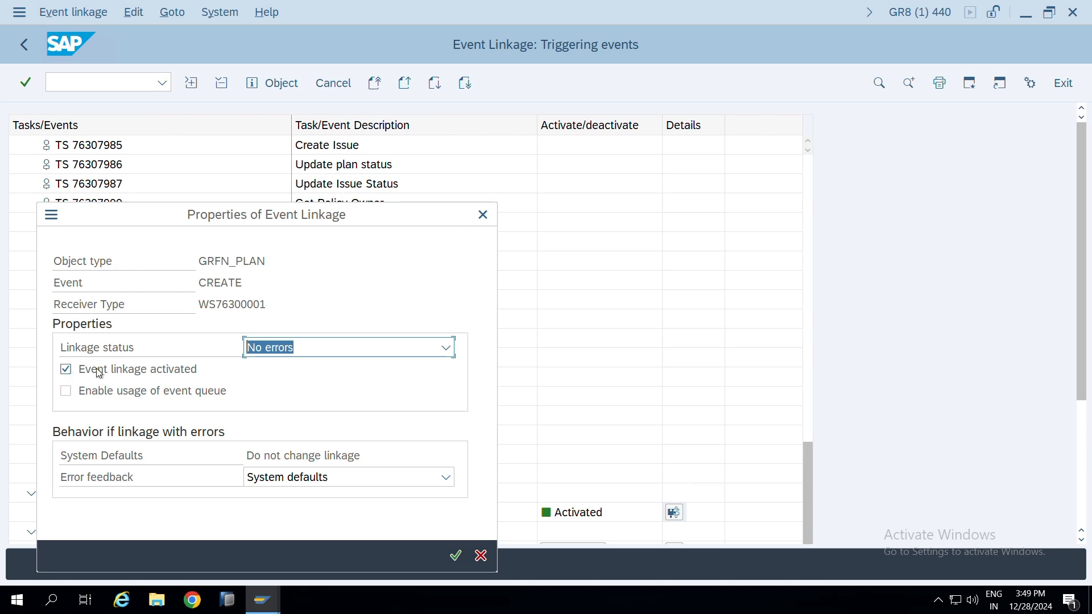
click(310, 480)
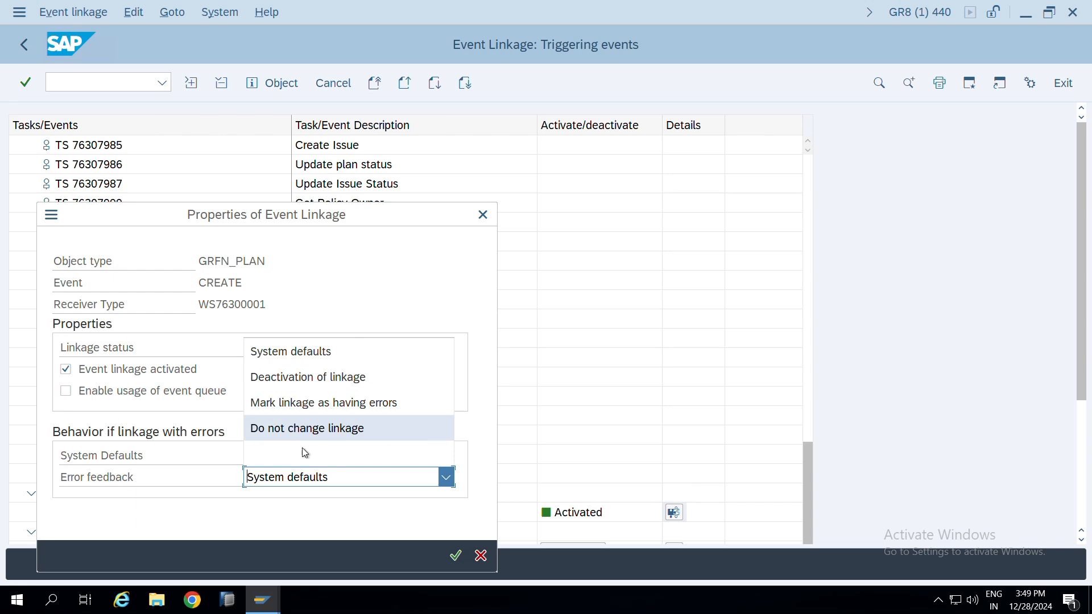
click(309, 429)
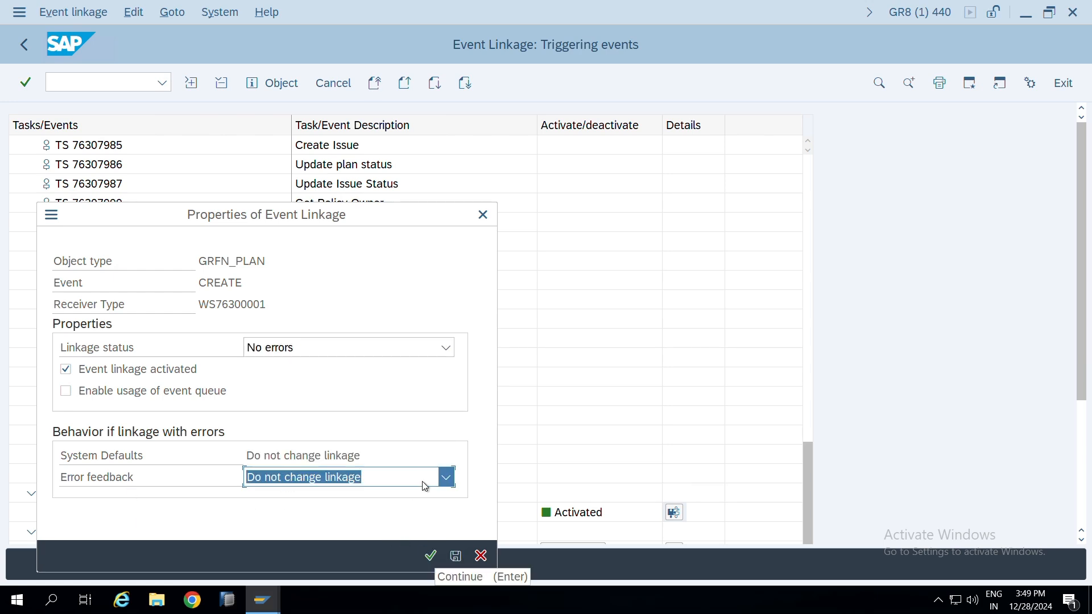
click(427, 557)
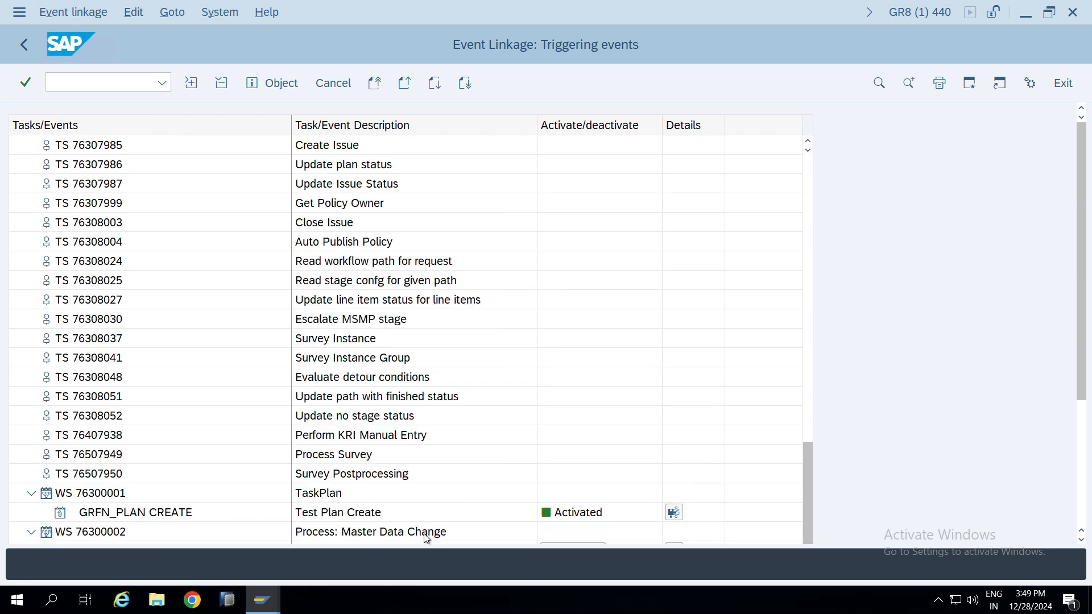
Leave event linkage and the IMG back to SAP Easy Access, and start transaction pftc
scroll(582, 486, down, 1)
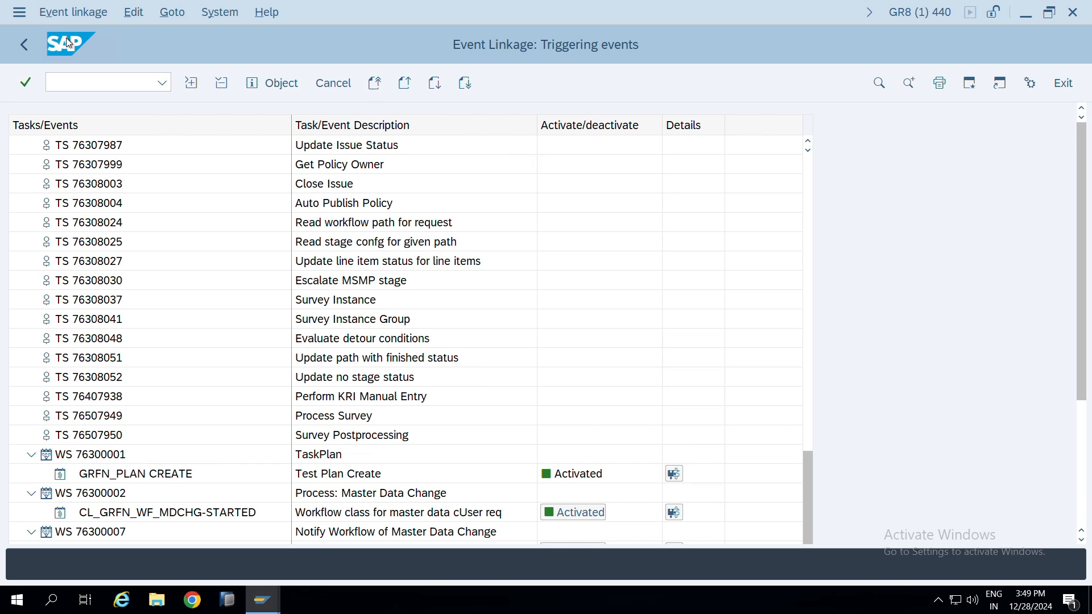
click(22, 45)
click(21, 45)
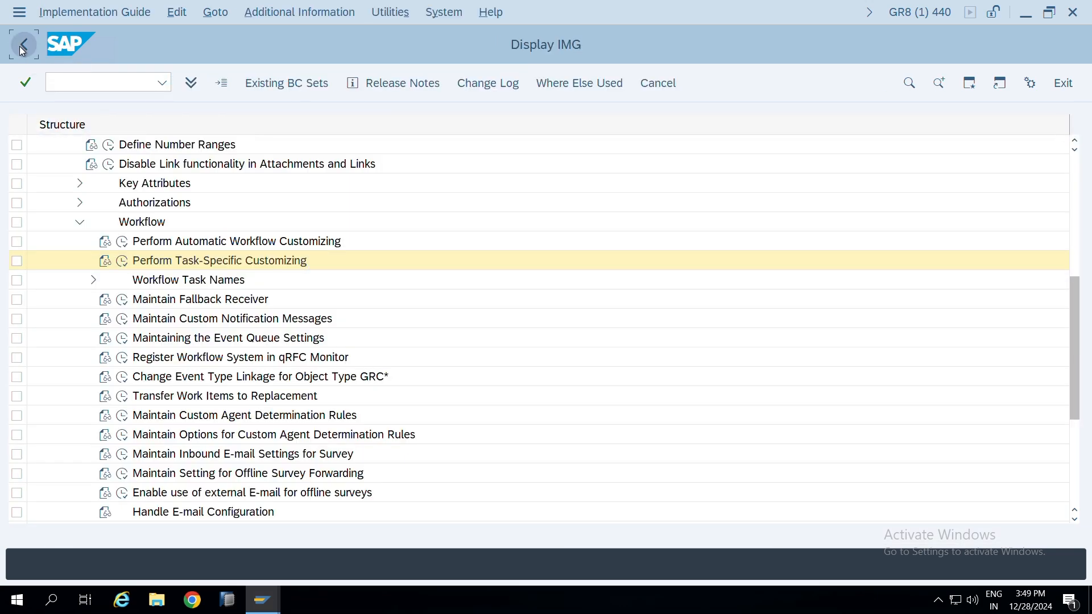
click(21, 45)
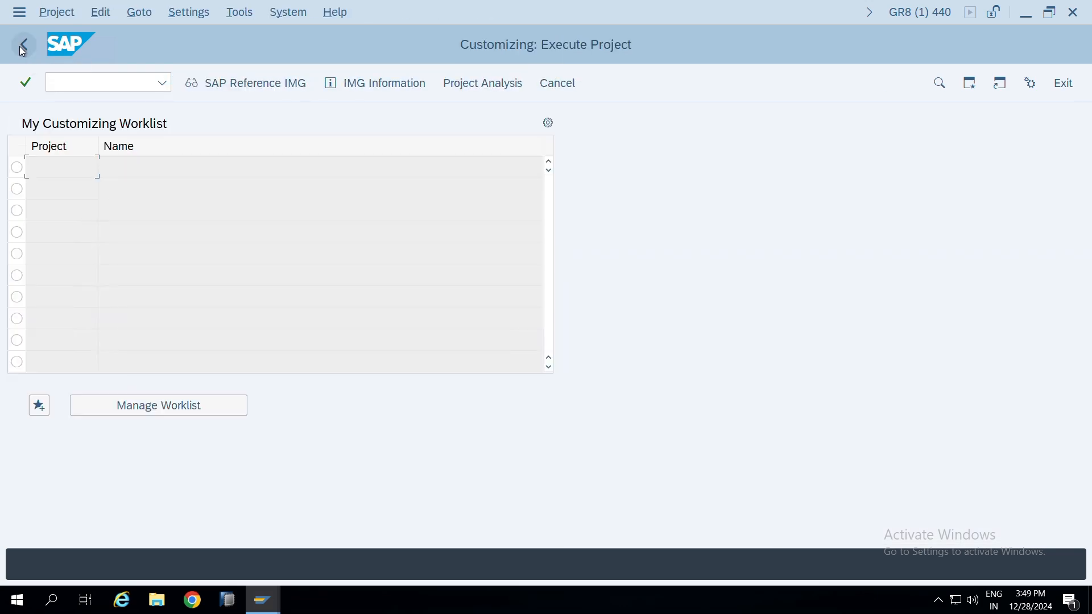
click(23, 45)
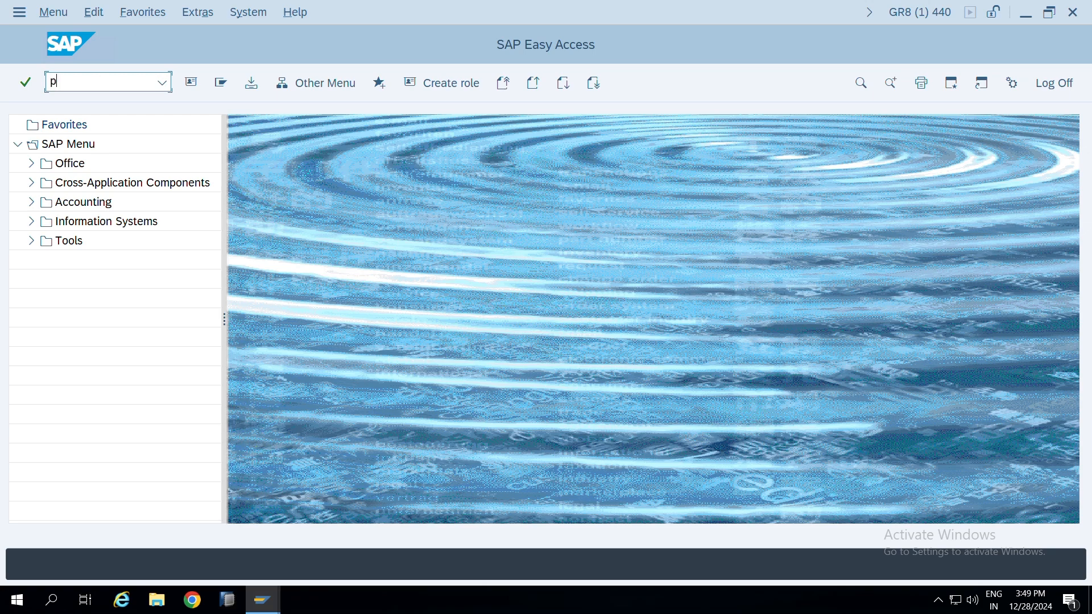
text(ftc)
key(Return)
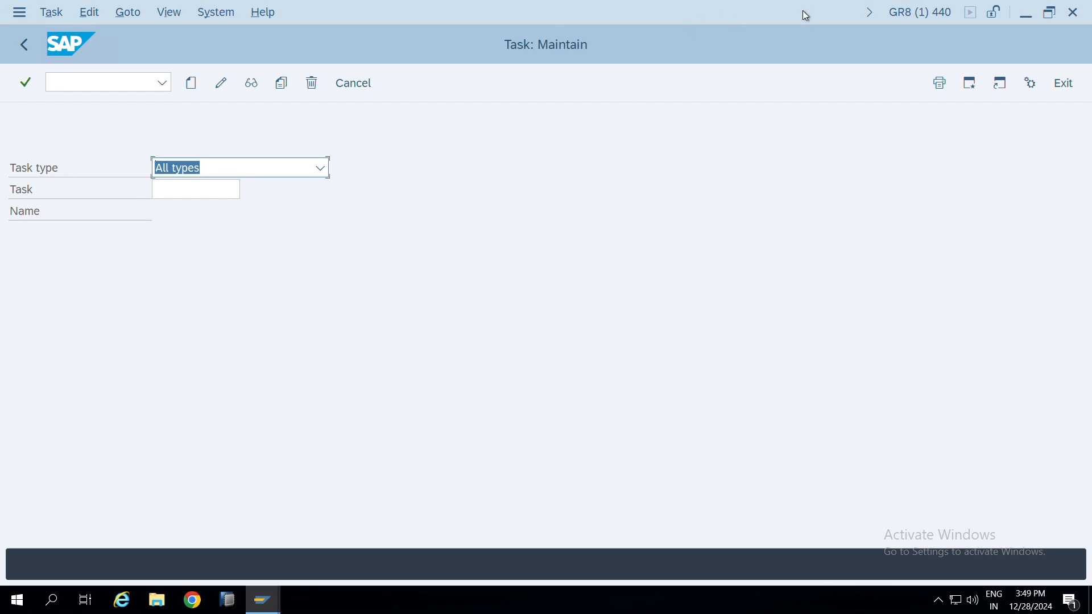
mouse_move(745, 17)
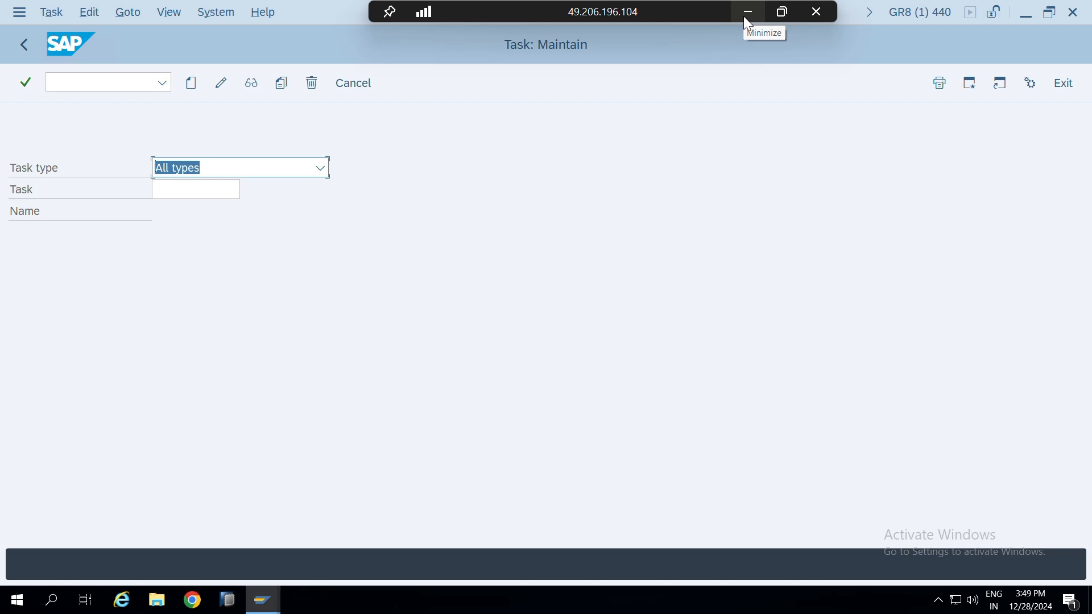
Set the task type to Standard task
click(322, 168)
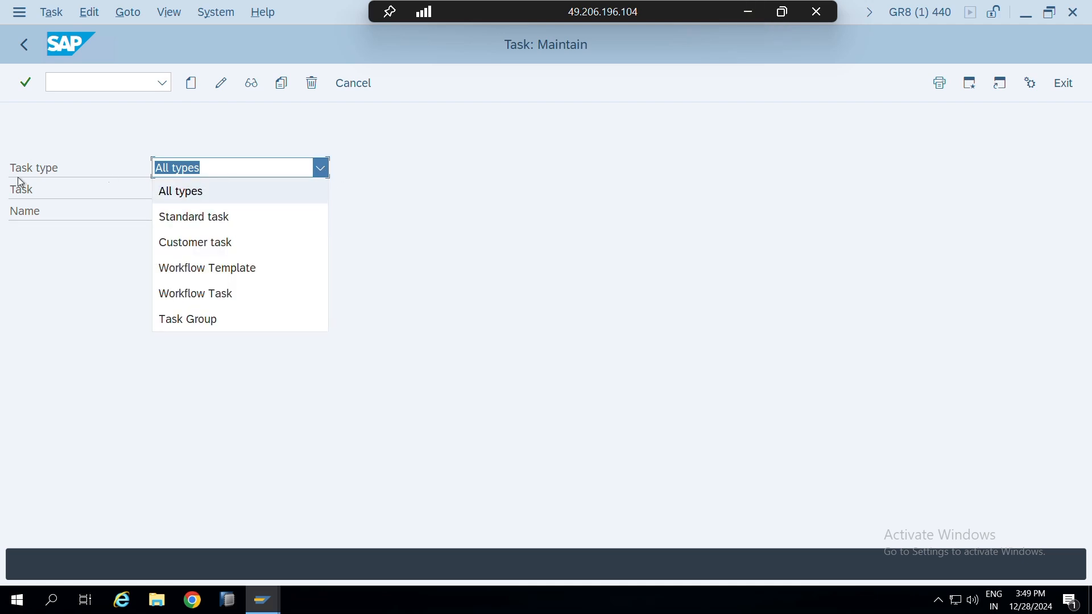
click(226, 216)
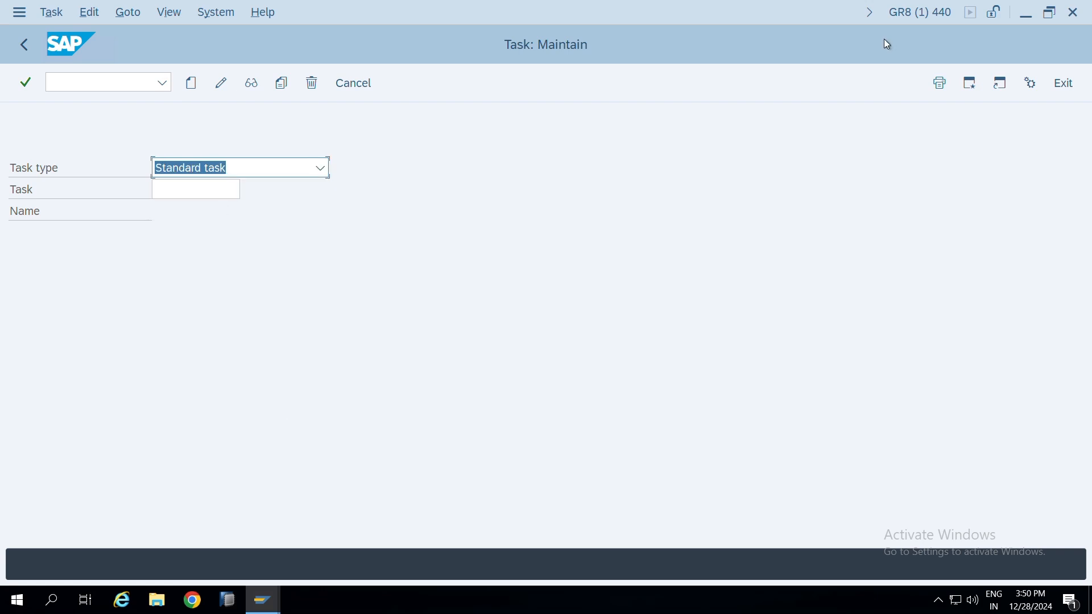
Switch to the 2618928_E_20240615 PDF in Adobe Reader and read the PFTC instructions for activating the workflow START event
mouse_move(756, 12)
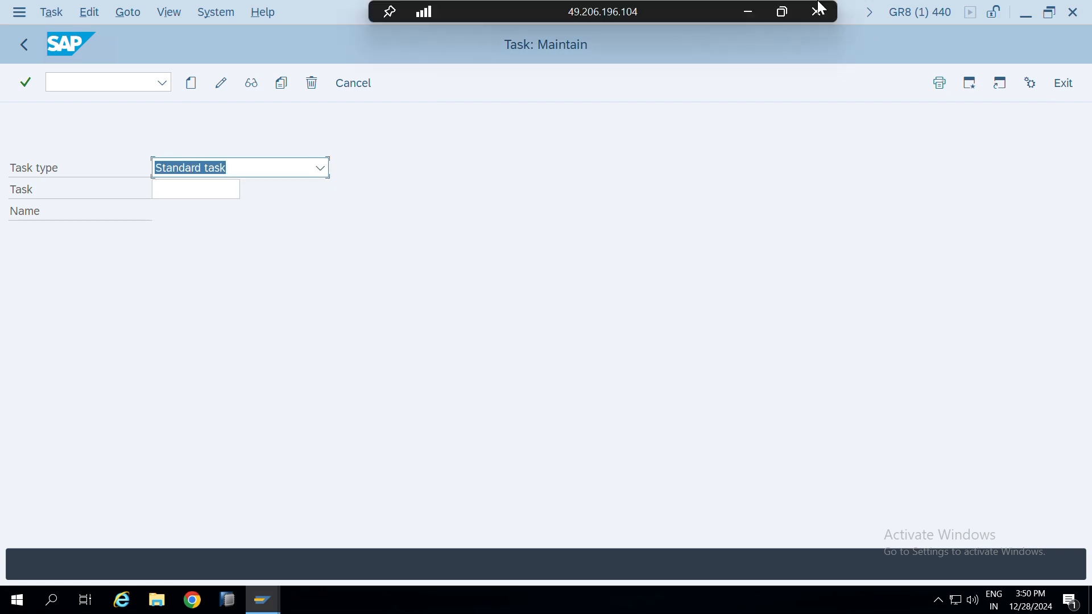
click(749, 13)
mouse_move(687, 593)
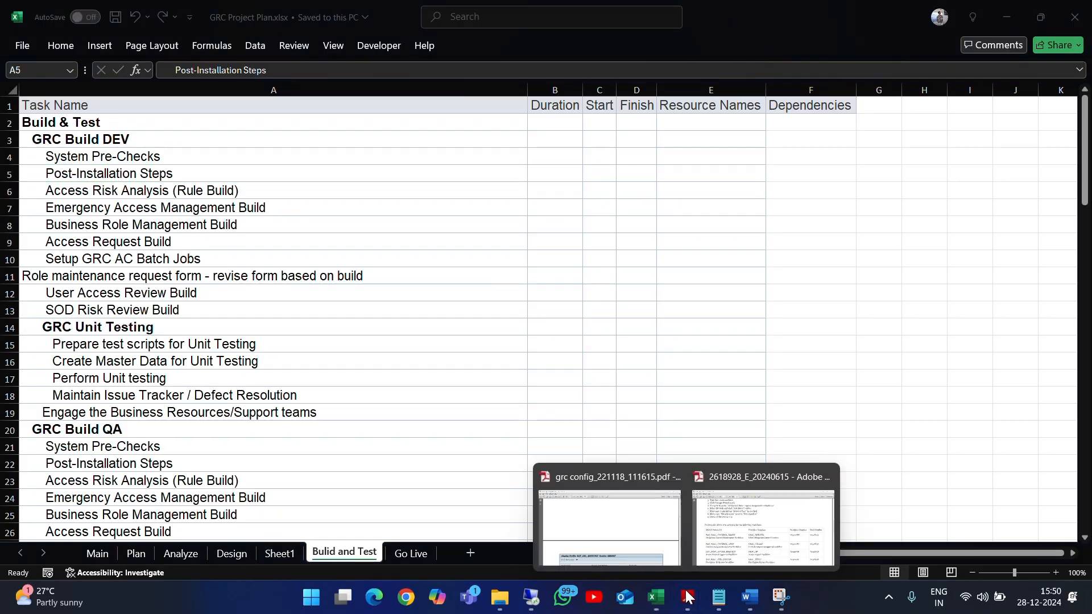
click(731, 529)
scroll(287, 263, down, 2)
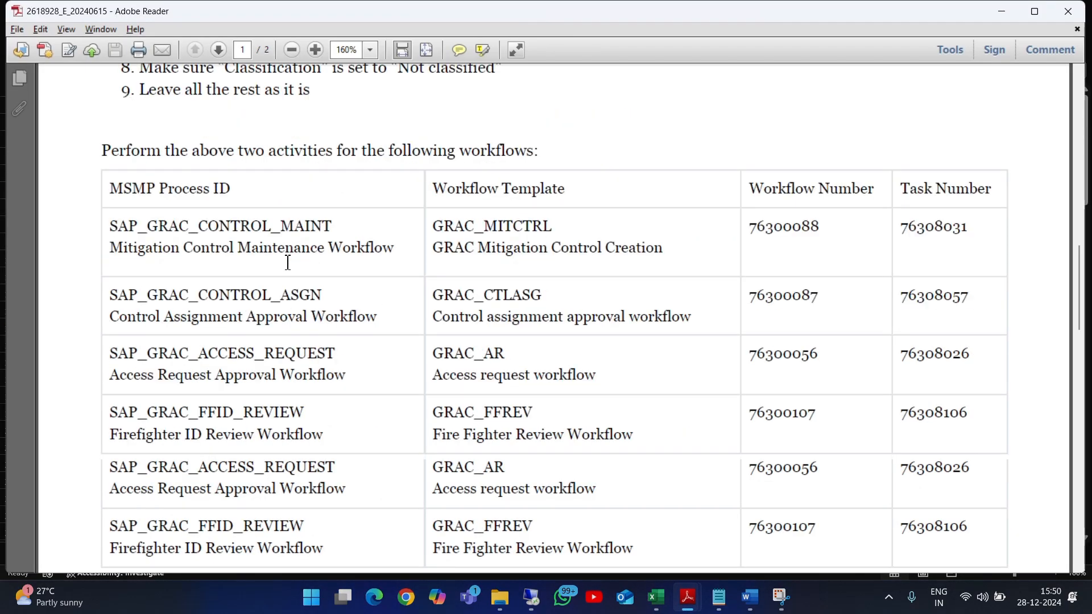
scroll(287, 263, up, 15)
scroll(288, 265, down, 5)
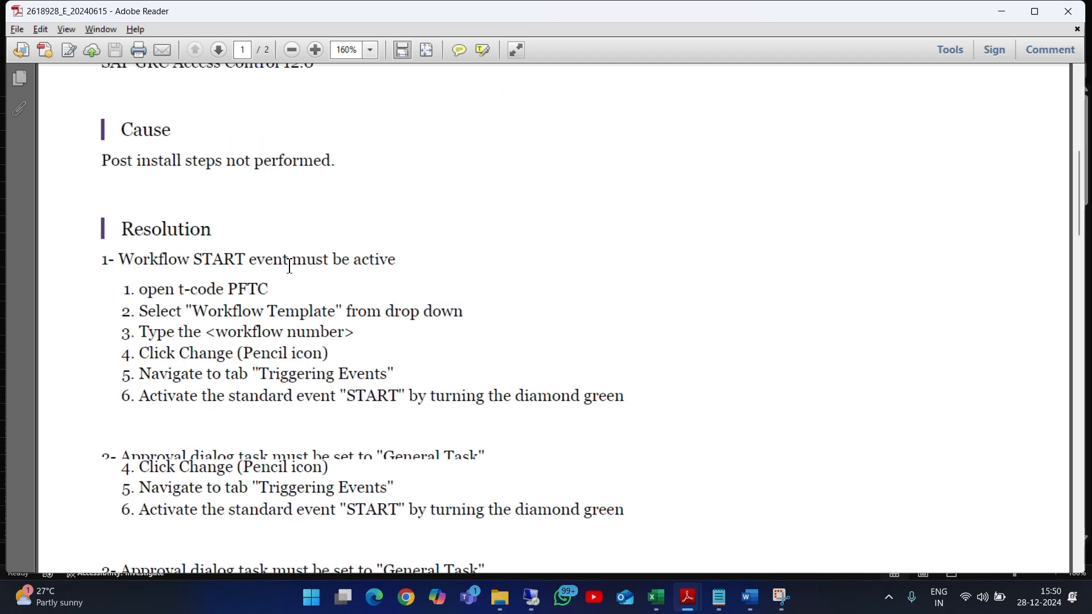
drag(136, 290, 271, 293)
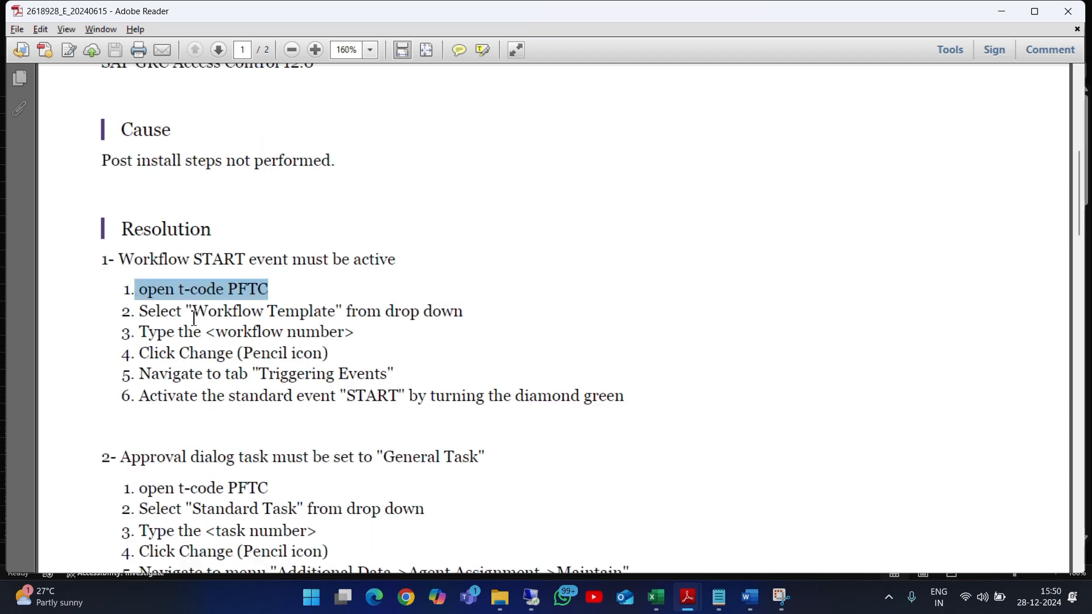
drag(144, 313, 469, 318)
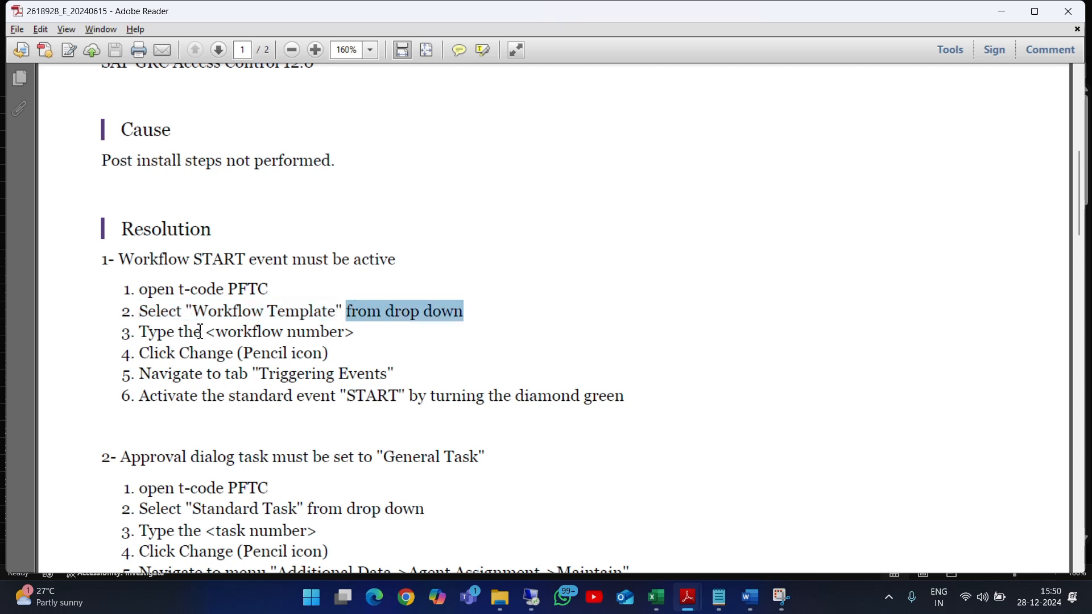
Switch back to the SAP remote desktop session and set the task type to Workflow Template
key(alt+Tab)
key(alt+Tab)
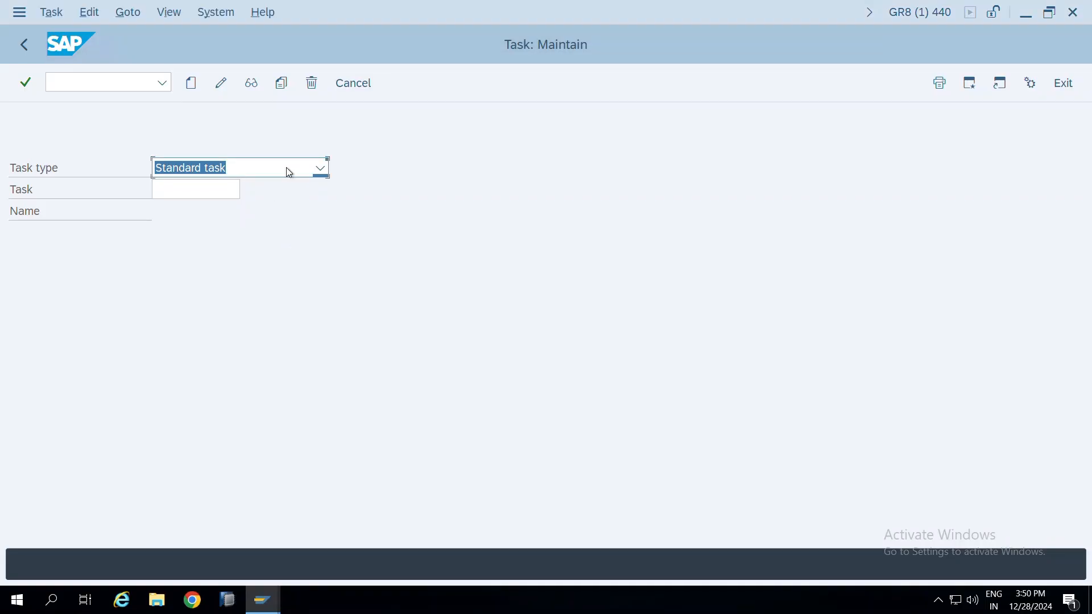
click(289, 172)
click(205, 267)
click(179, 191)
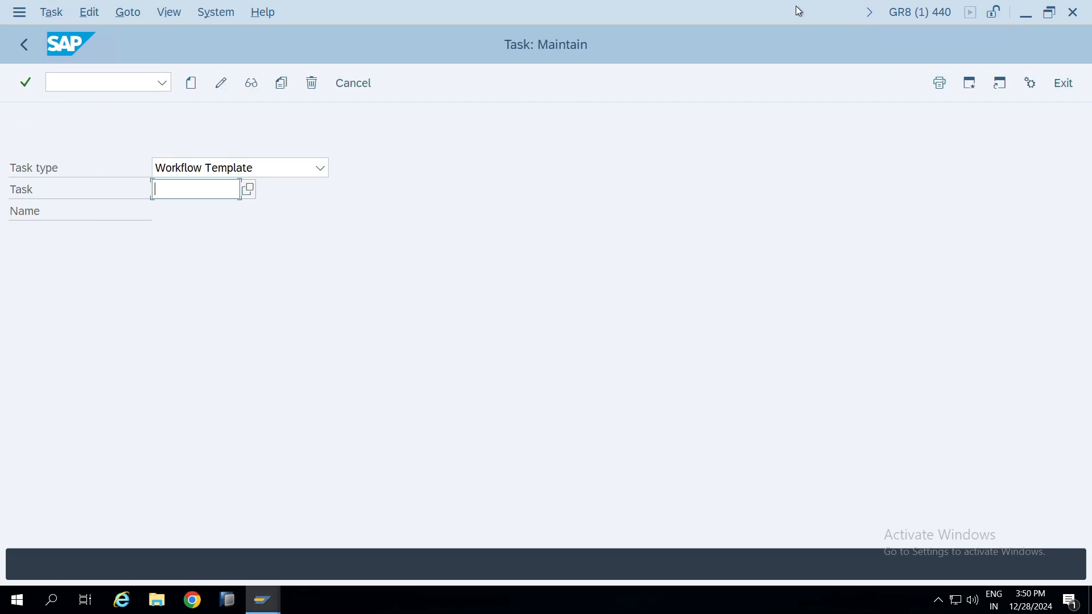
Return to the PDF and examine the table of MSMP process IDs, workflow templates, workflow numbers and task numbers
click(746, 9)
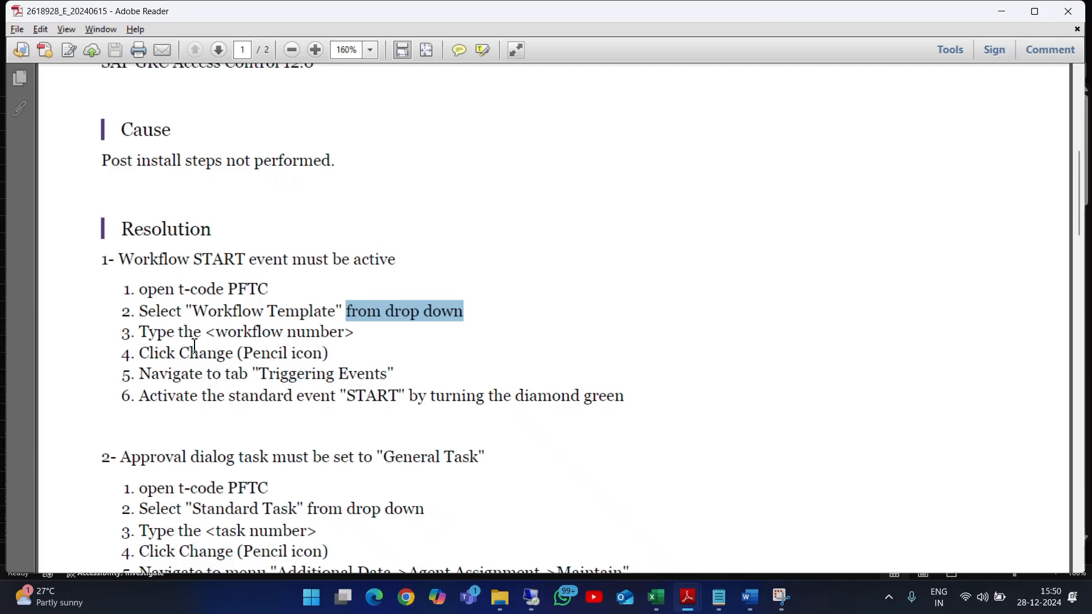
drag(219, 334, 389, 314)
scroll(370, 326, down, 5)
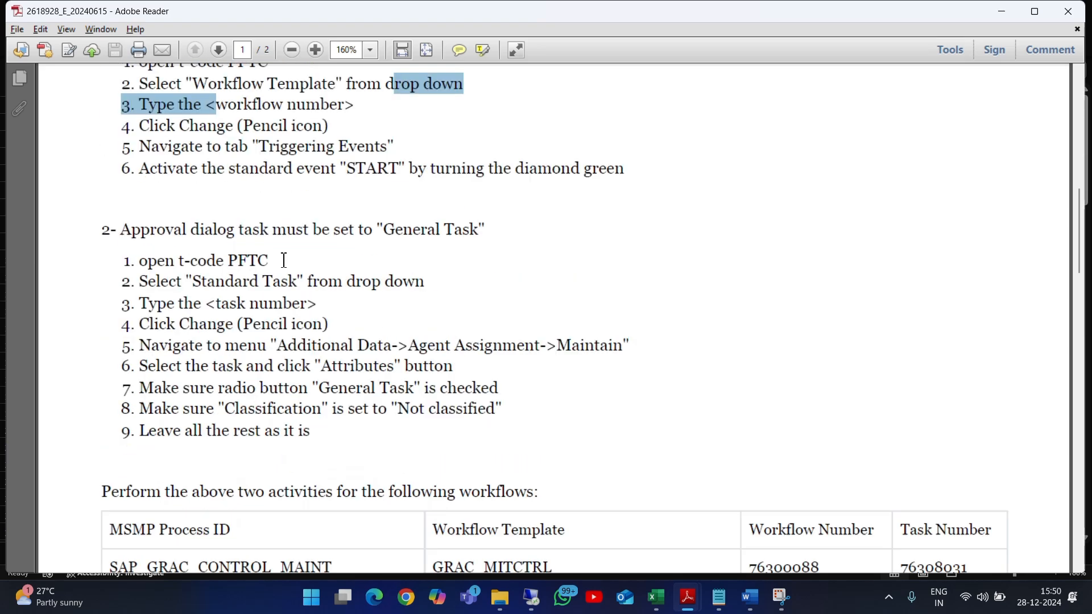
scroll(283, 274, down, 5)
scroll(281, 276, down, 5)
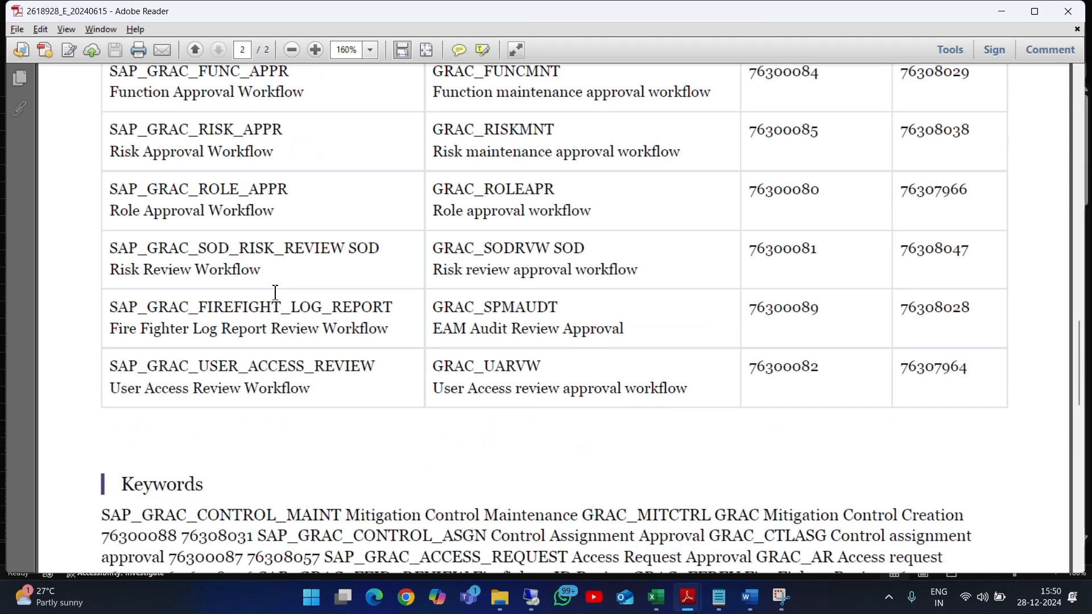
scroll(275, 292, up, 10)
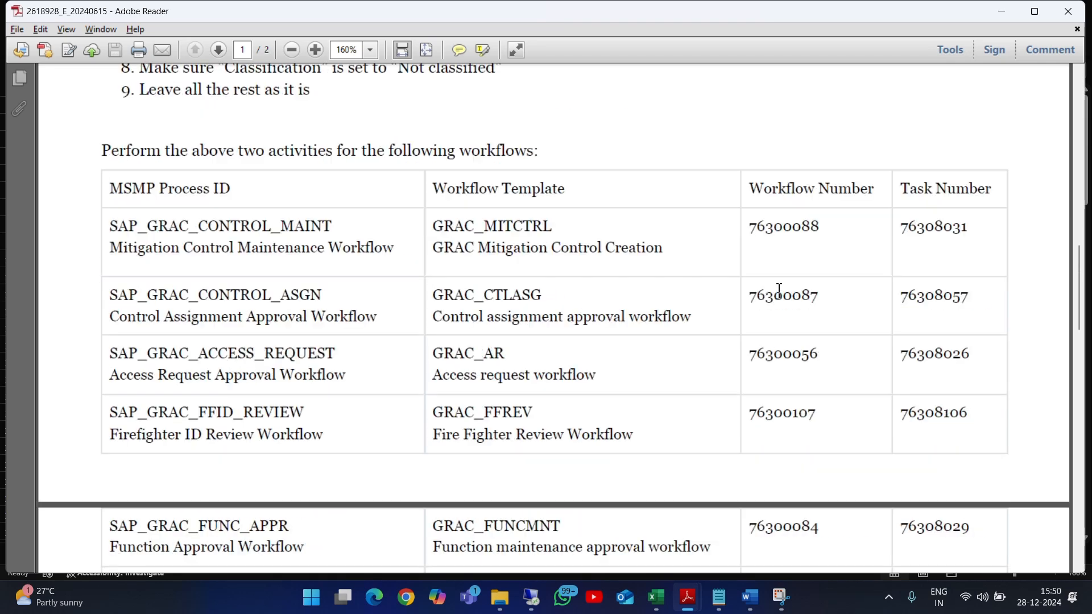
drag(111, 234, 333, 225)
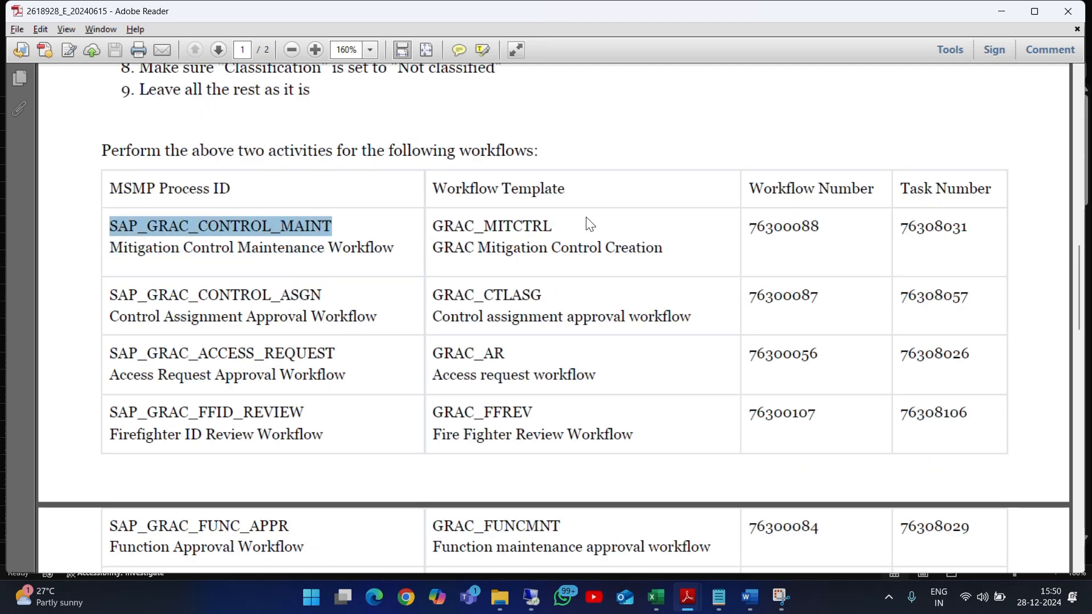
drag(556, 226, 353, 224)
drag(435, 226, 586, 238)
drag(665, 245, 534, 257)
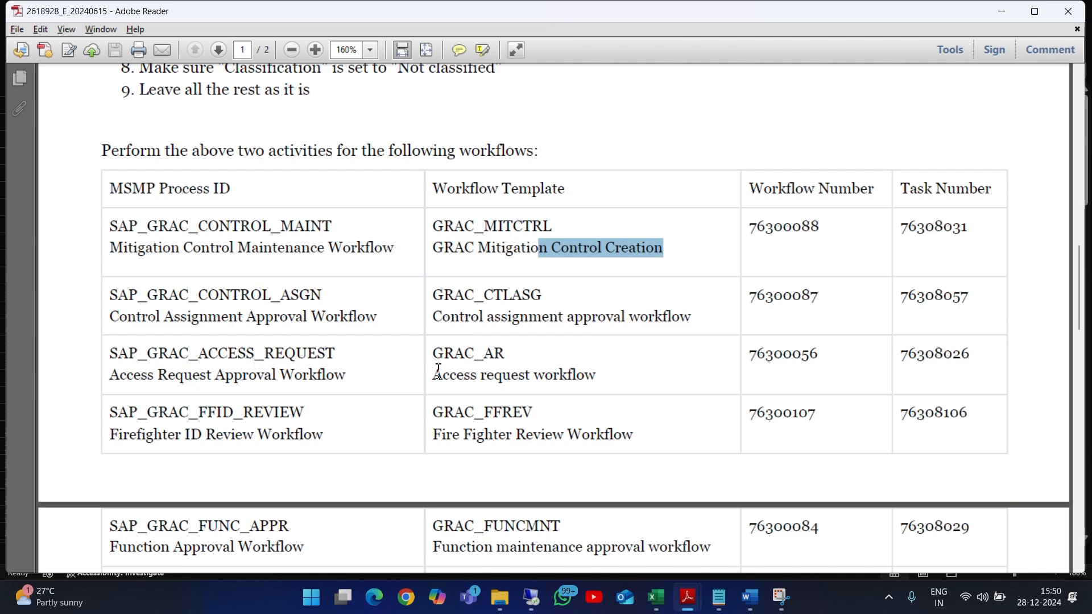
drag(438, 371, 596, 375)
Copy the Access request workflow's number 76300056 from the PDF and enter it as the task in SAP
double_click(812, 355)
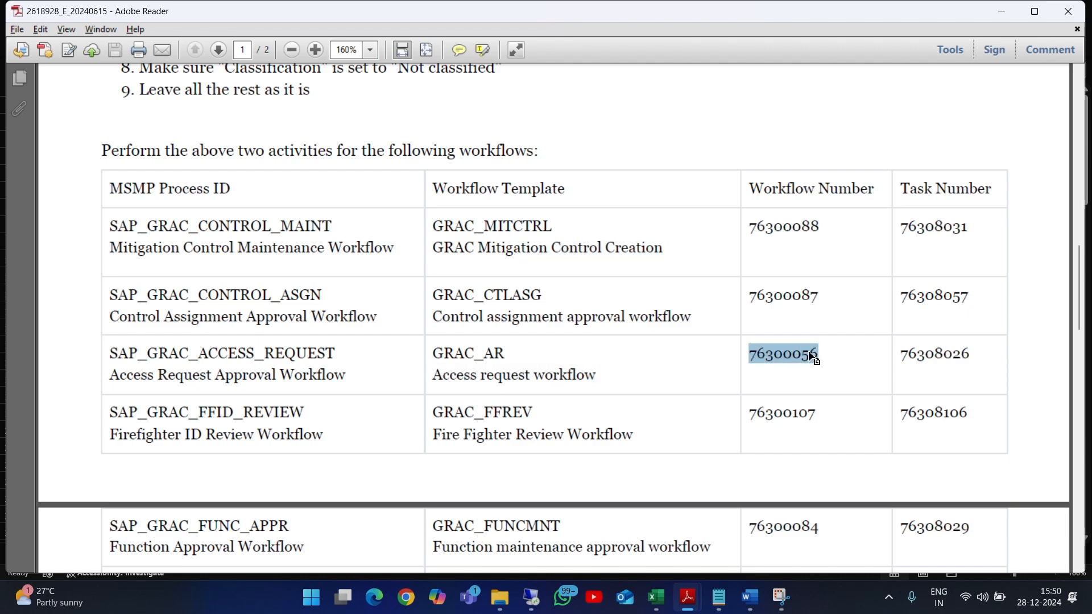
scroll(812, 356, down, 6)
scroll(775, 282, up, 10)
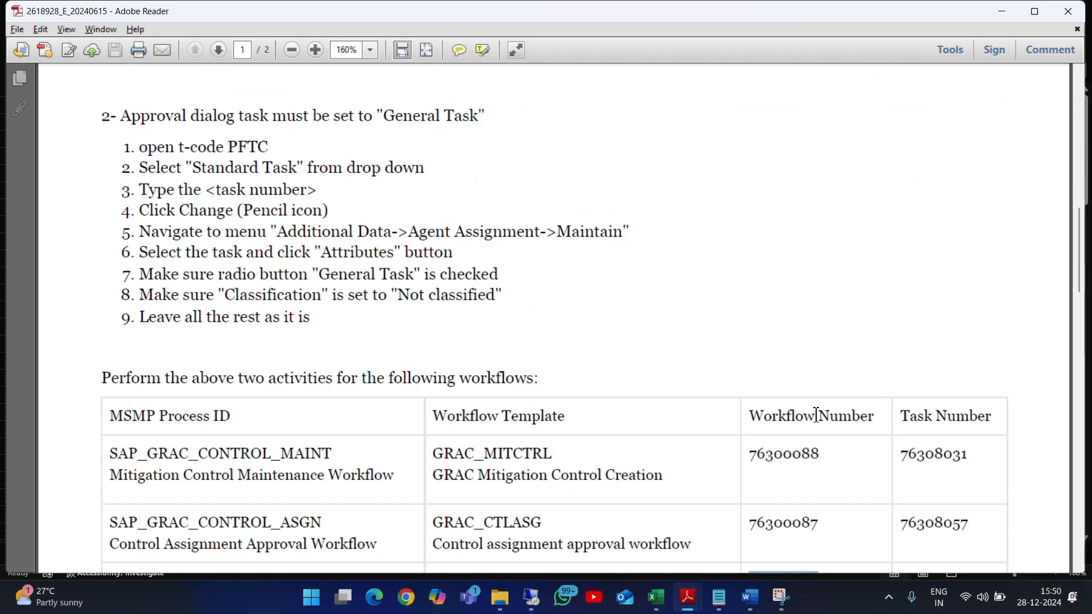
scroll(818, 409, down, 4)
double_click(798, 355)
key(ctrl+c)
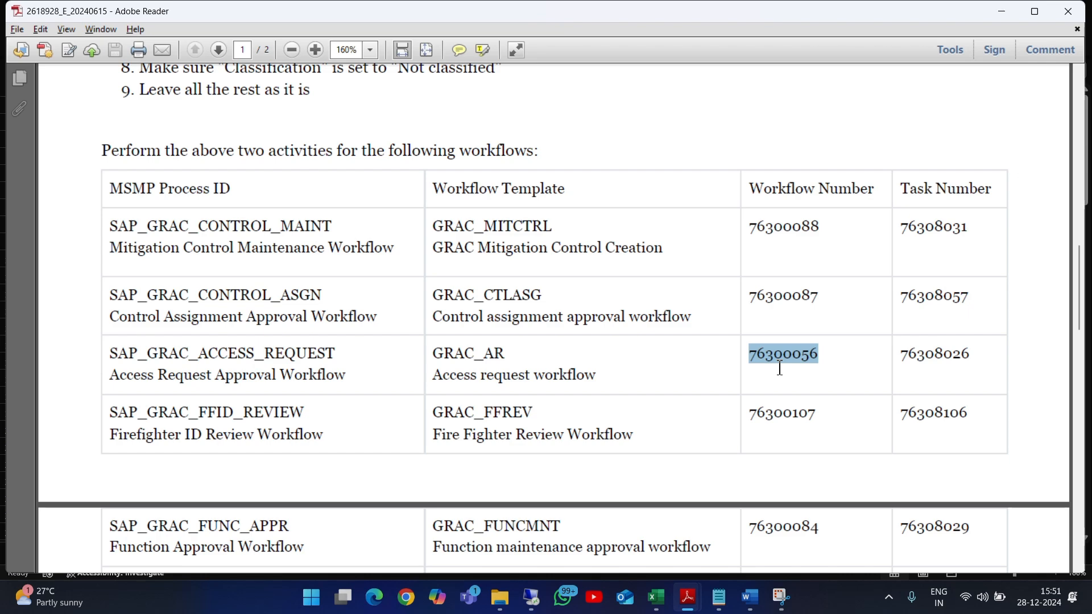
key(alt+Tab)
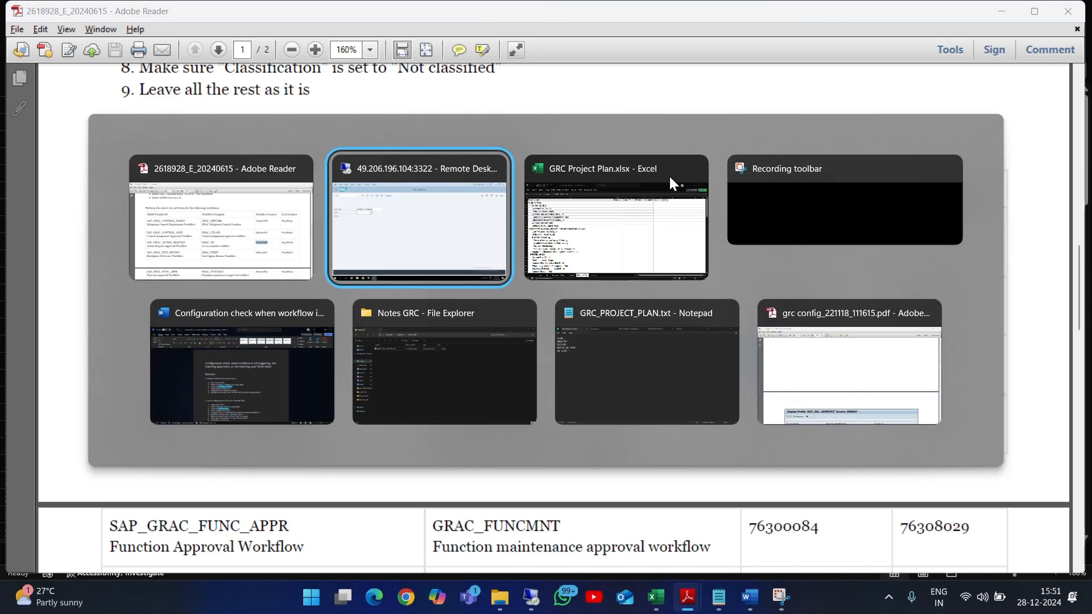
key(ctrl+v)
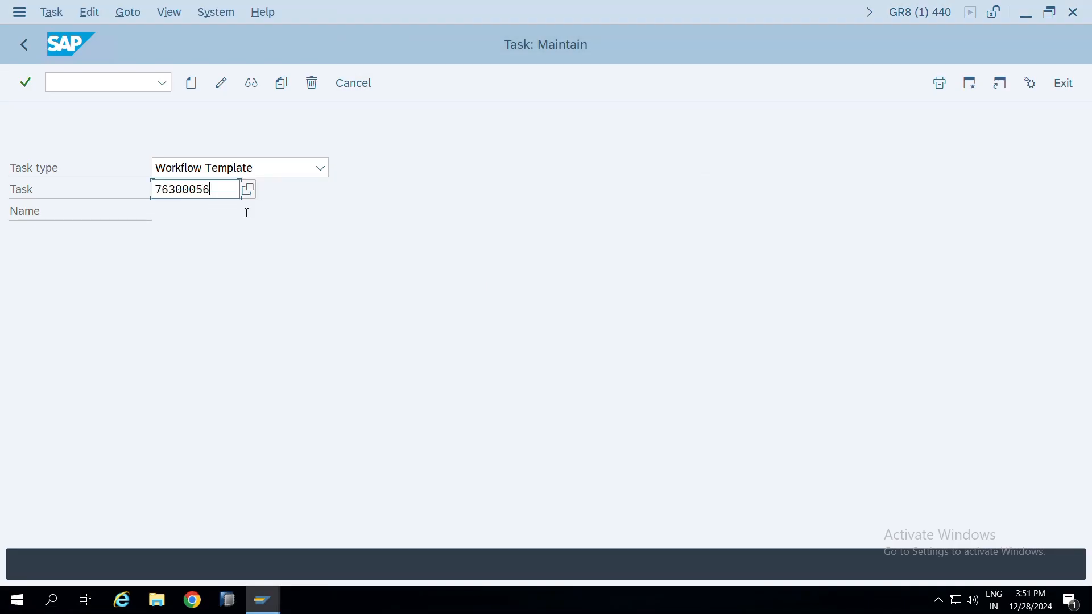
key(Return)
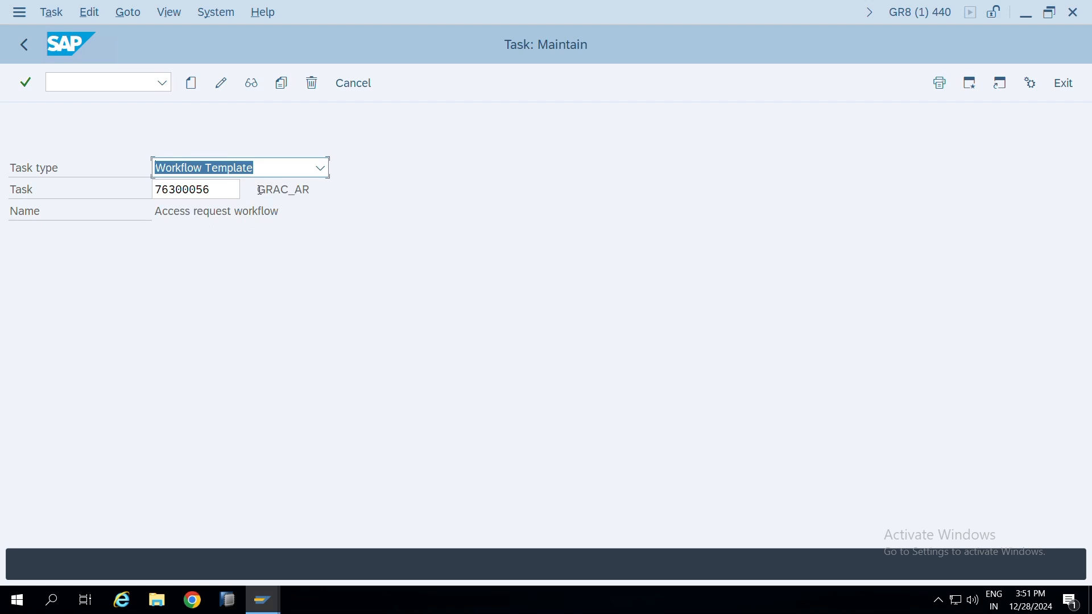
double_click(293, 202)
drag(155, 213, 296, 210)
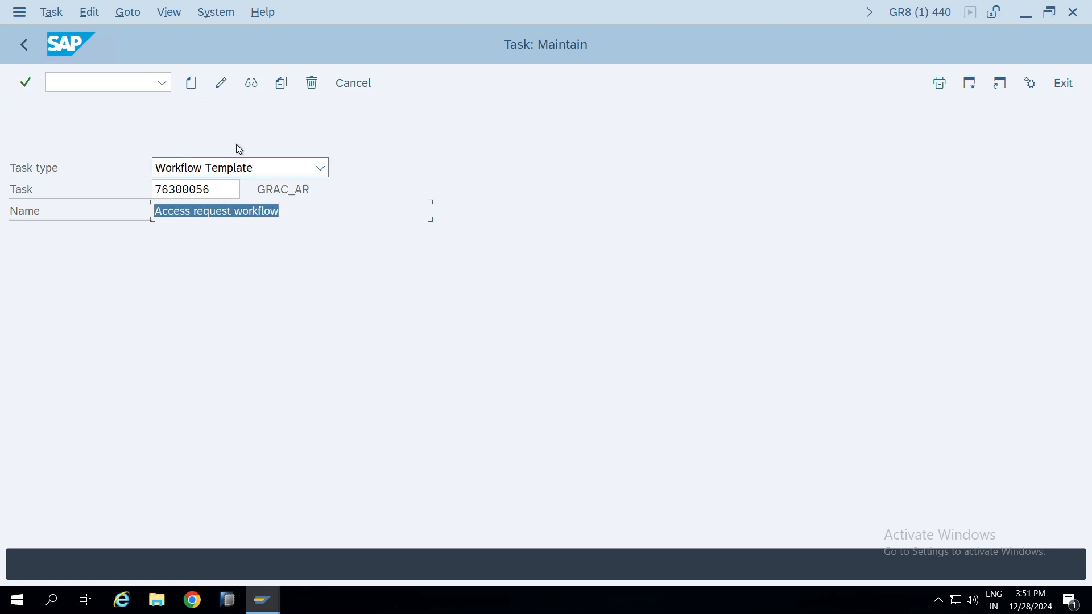
Try to open workflow template 76300056 for change, continue in display mode and view its triggering events
click(219, 90)
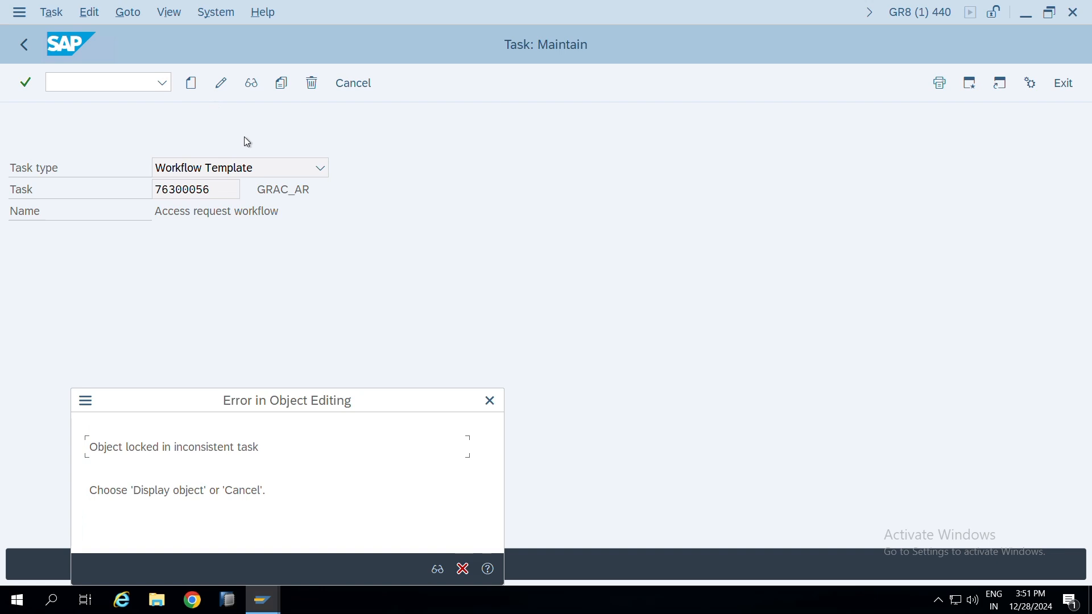
click(443, 569)
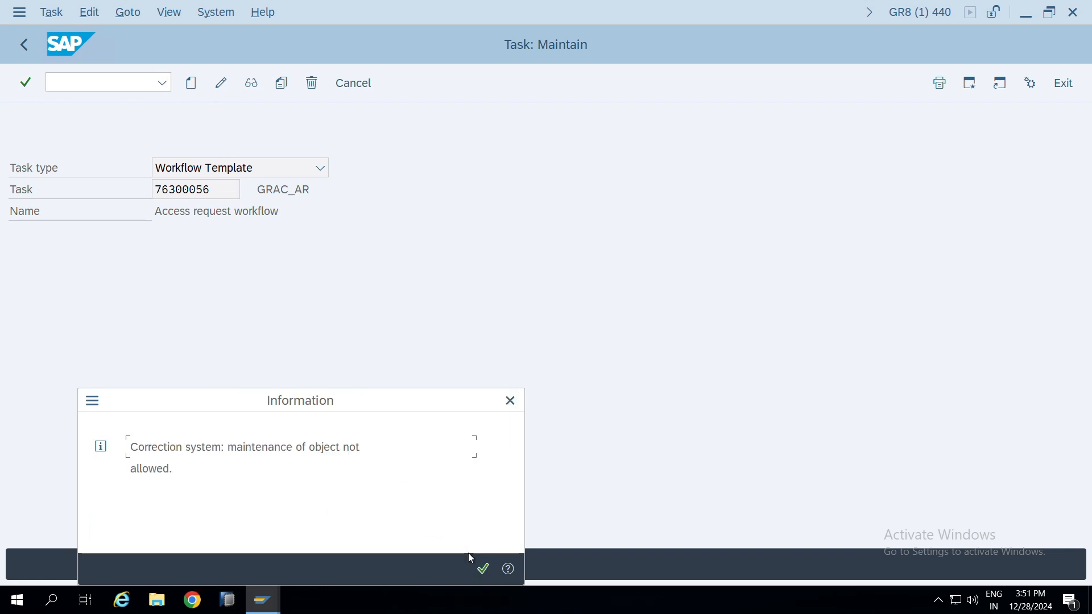
click(483, 569)
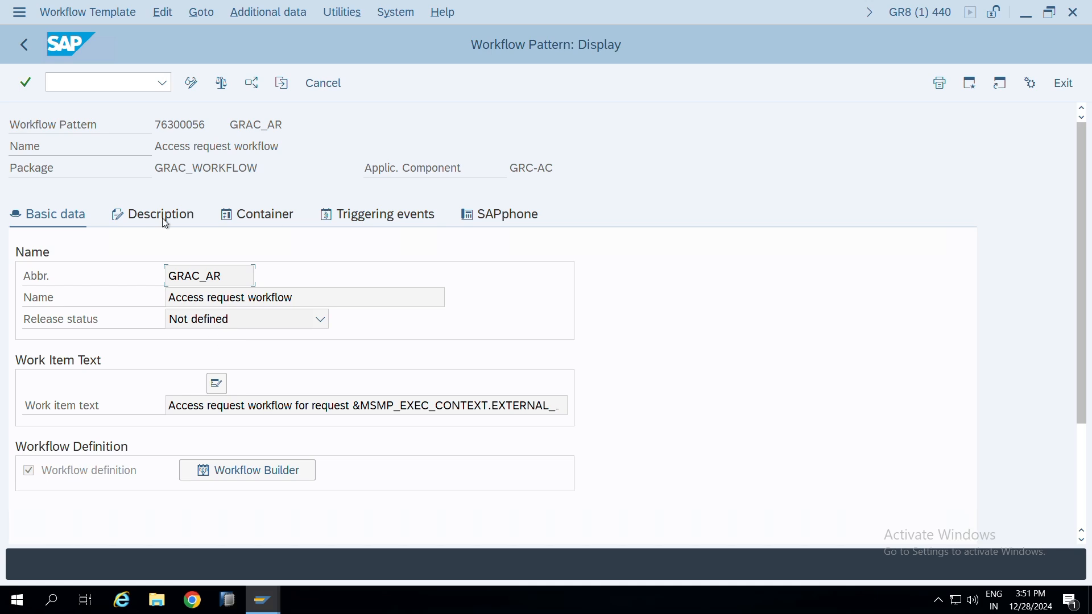
click(388, 222)
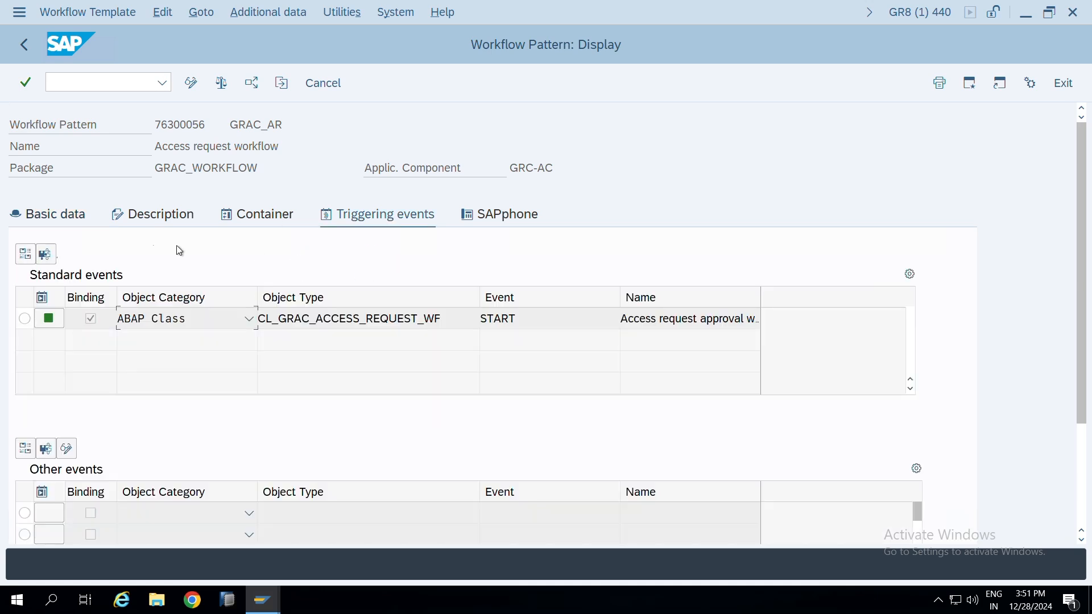
click(59, 223)
Open the agent assignment maintenance for the Access request workflow, check its task attributes and return to the workflow pattern
click(276, 14)
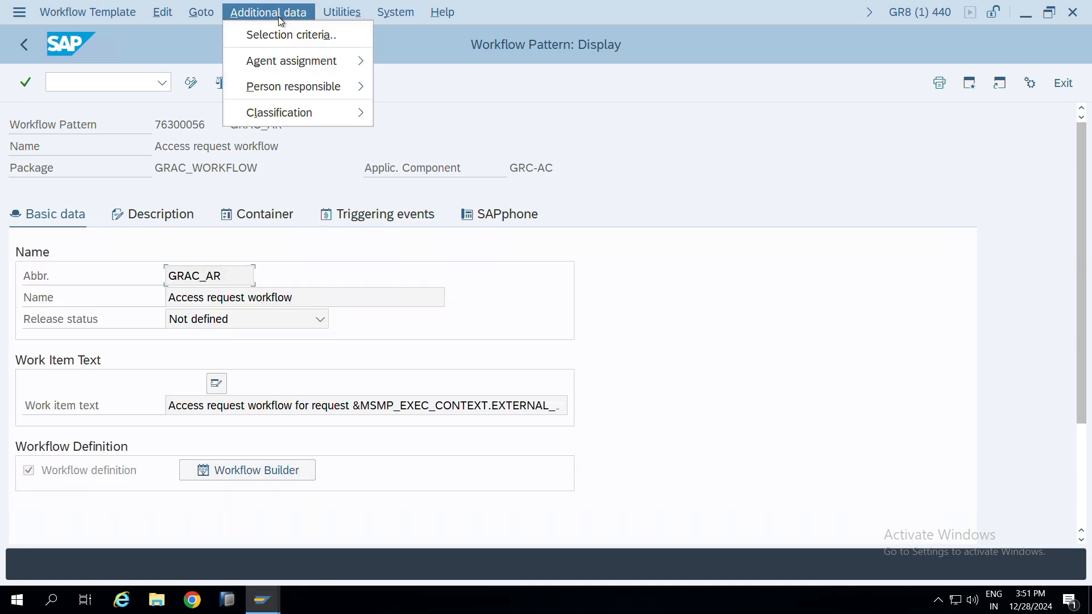
mouse_move(300, 64)
click(416, 60)
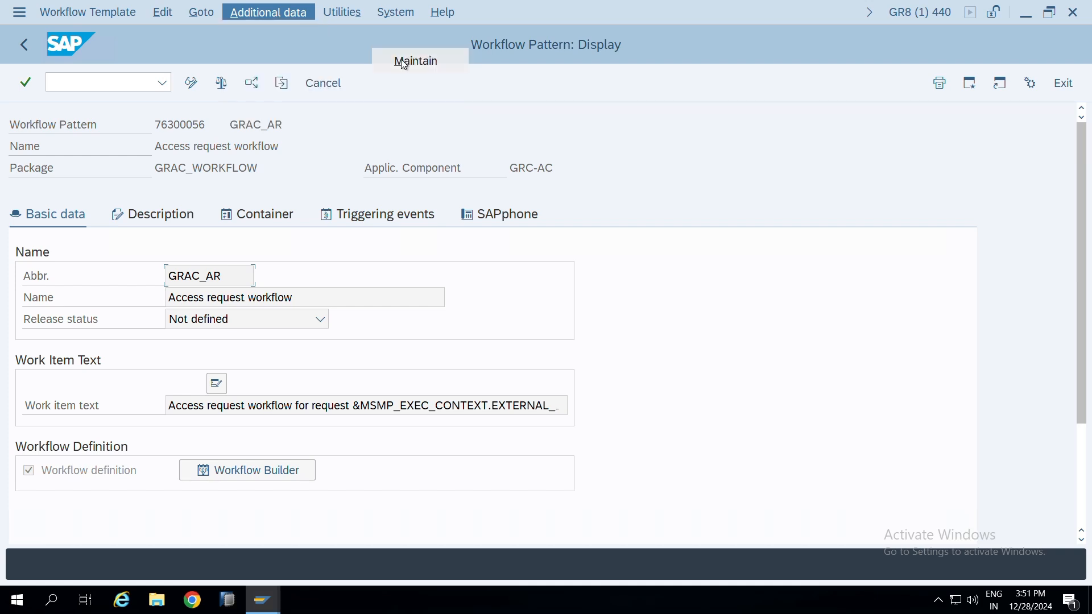
click(411, 147)
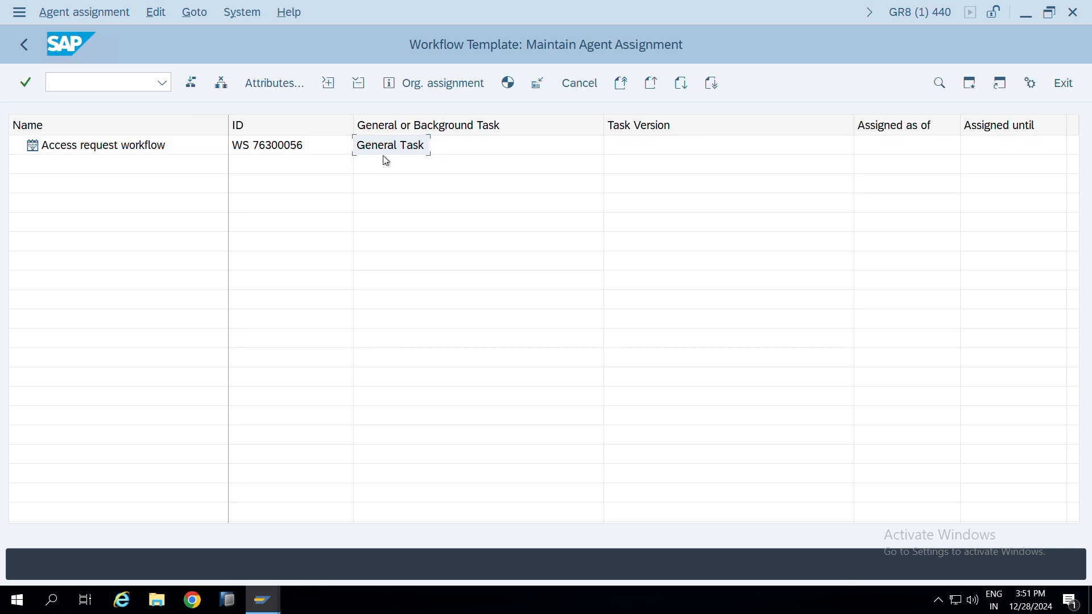
click(275, 83)
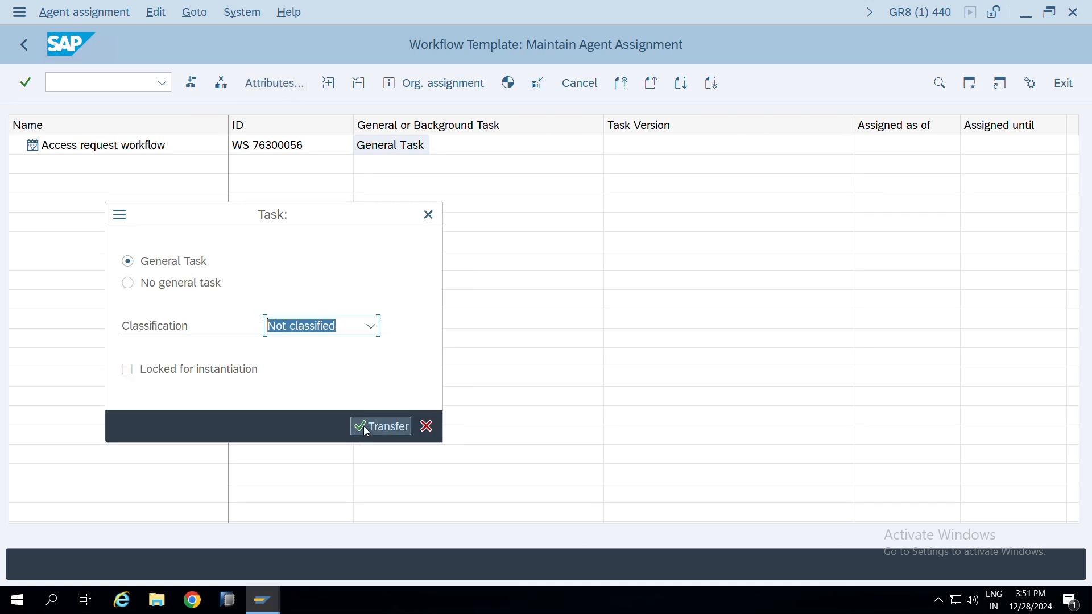
click(428, 215)
click(24, 53)
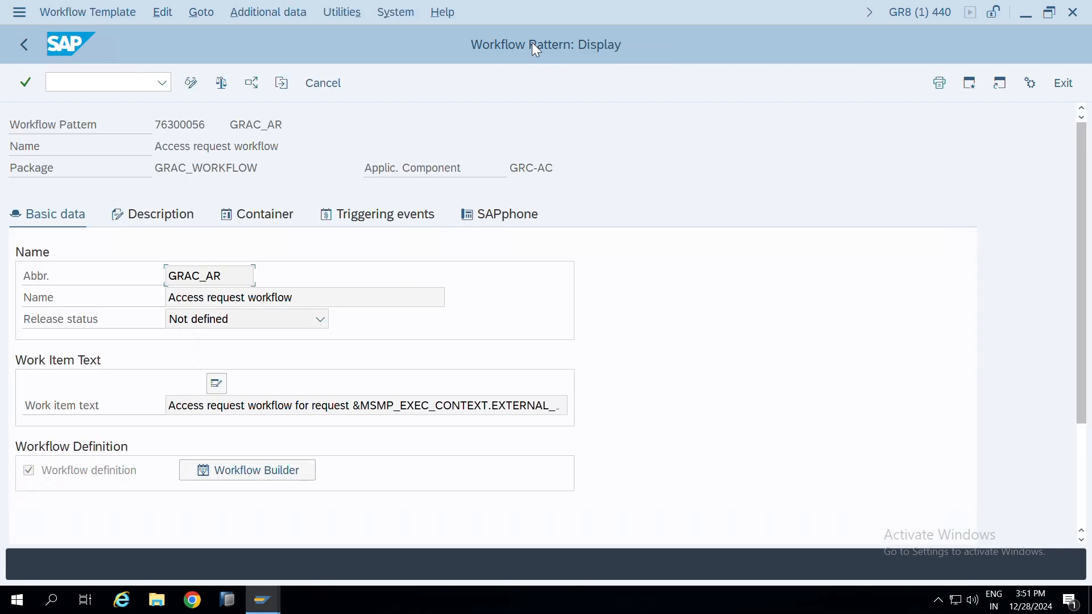
Return to the PDF and review the remaining workflow numbers and the instructions for setting the approval dialog task
click(737, 8)
scroll(753, 295, down, 3)
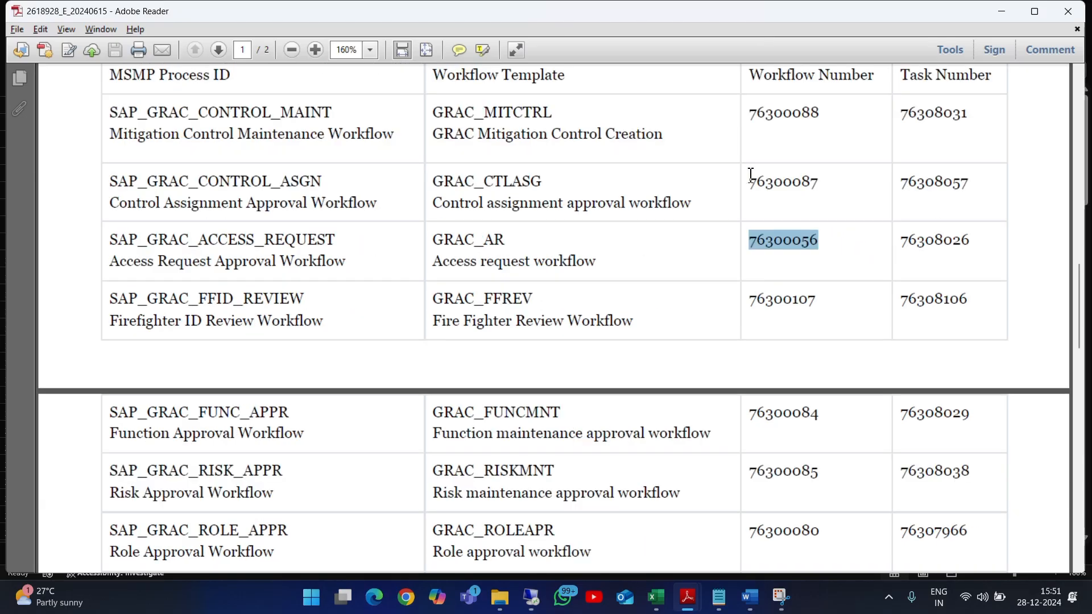
drag(734, 117, 791, 252)
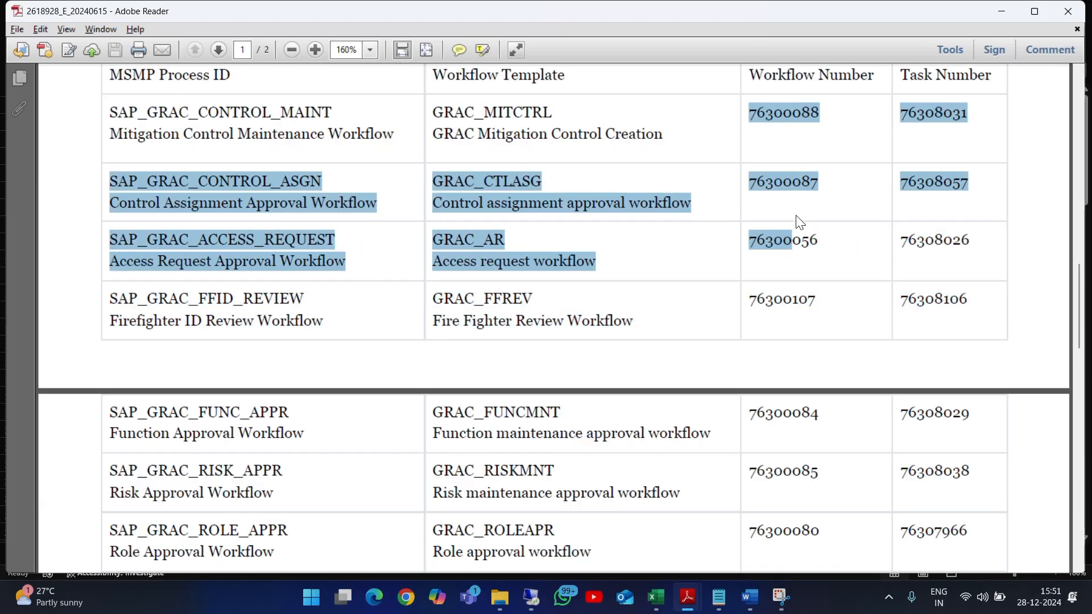
scroll(364, 273, up, 10)
scroll(131, 341, down, 2)
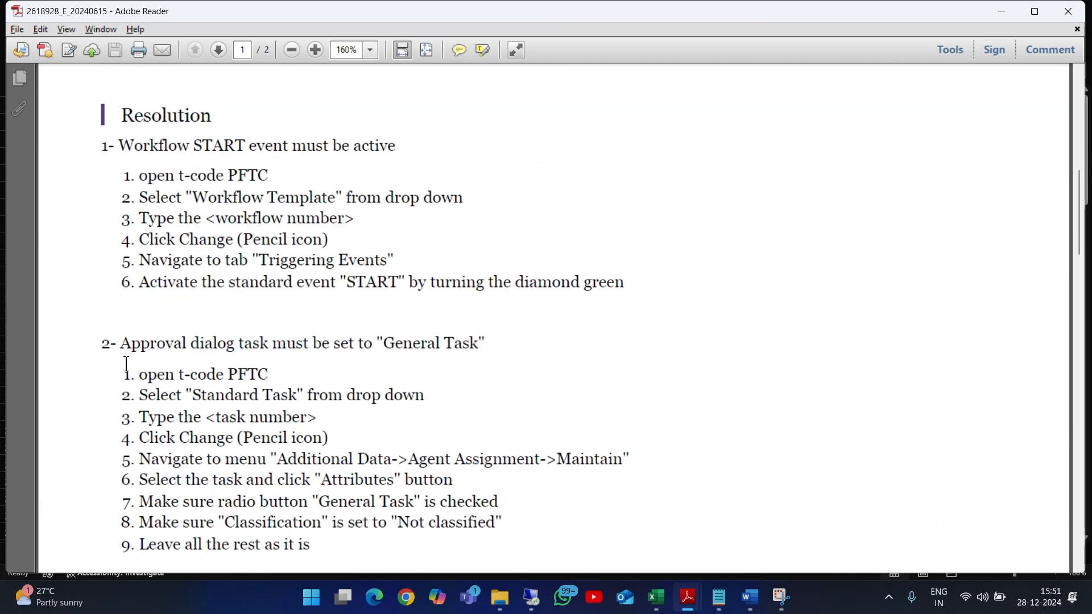
Following the PDF's General Task instructions, leave the workflow template, restart transaction PFTC and set the task type to Standard task
drag(131, 374, 301, 395)
key(alt+Tab)
key(F3)
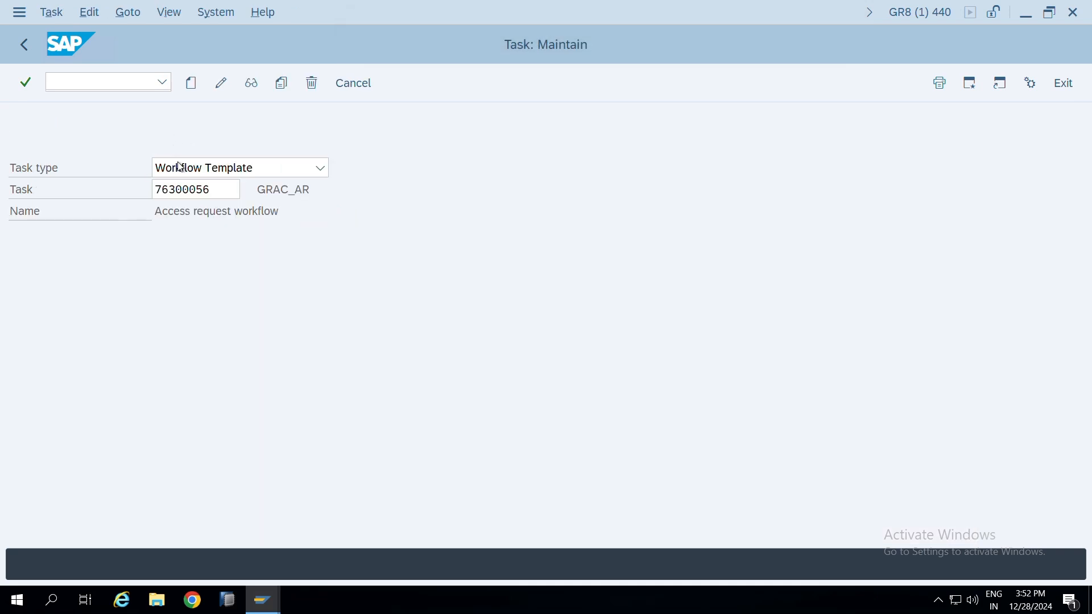
key(F3)
text(ptc)
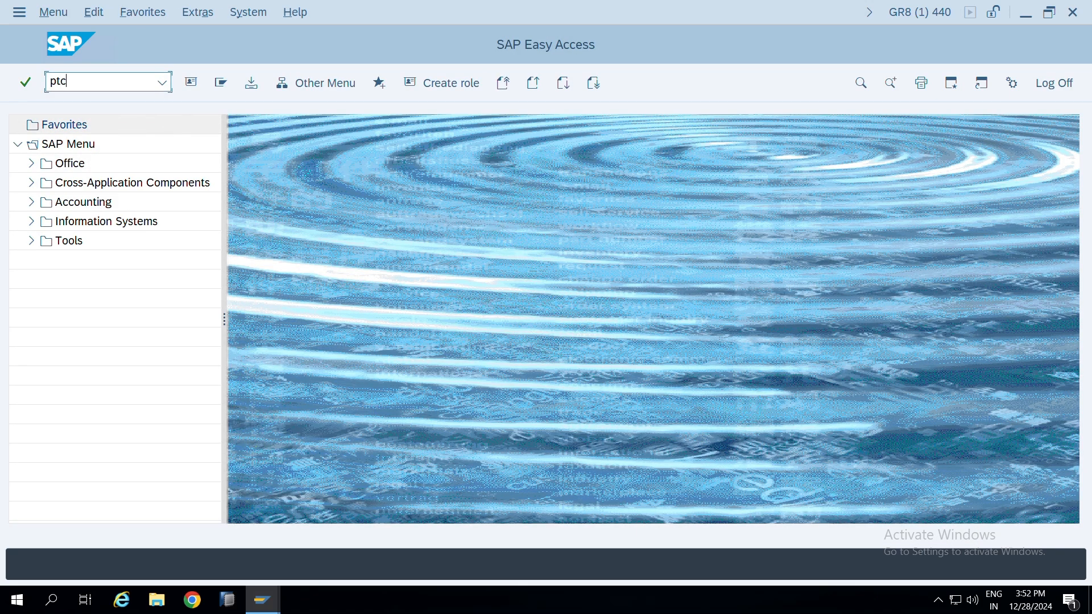
text(ftc)
key(Return)
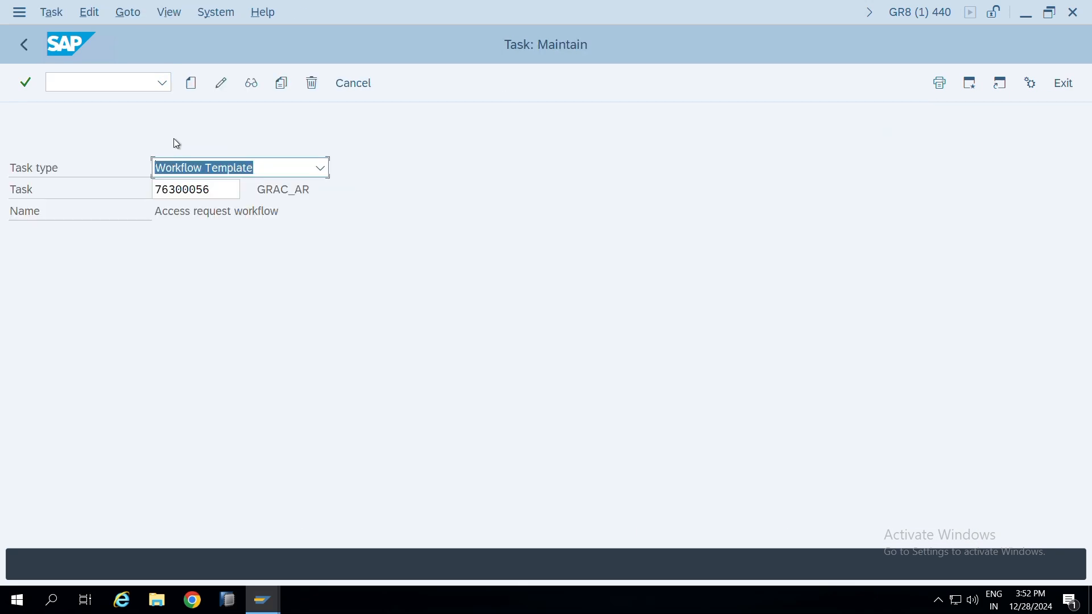
click(286, 169)
click(234, 216)
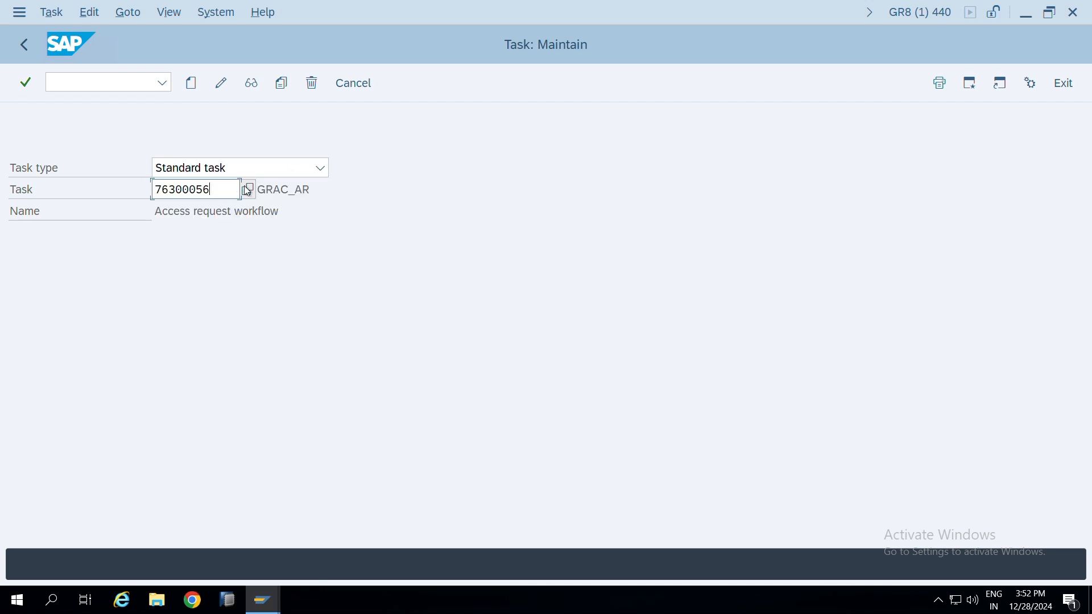
Return to the PDF and review the task numbers for the control maintenance, control assignment, access request and firefighter ID review workflows
key(alt+Tab)
key(alt+Tab)
key(alt+Tab)
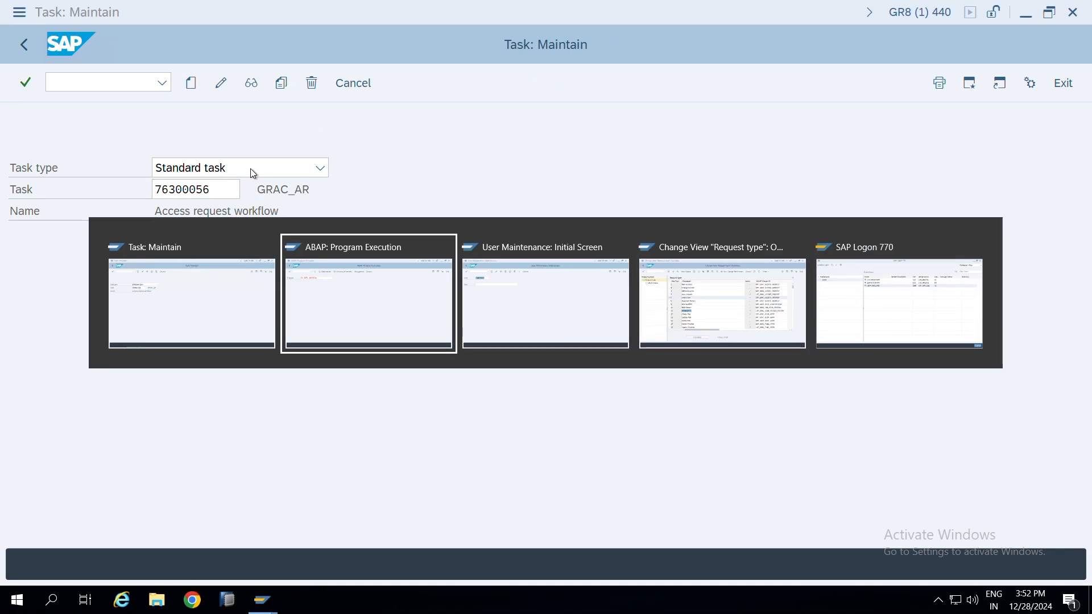
key(alt+Tab)
click(746, 11)
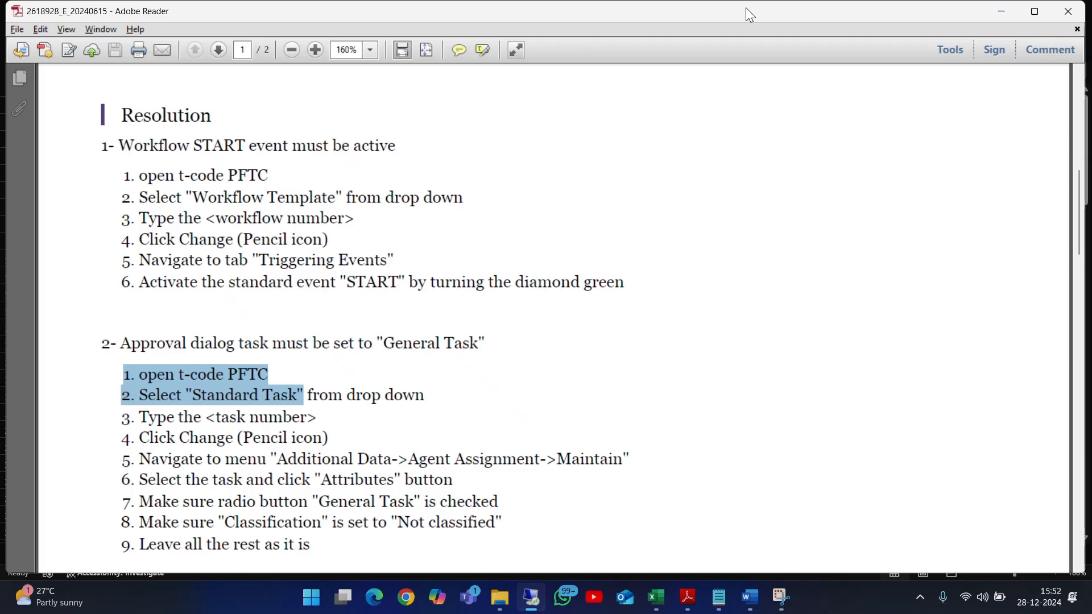
scroll(736, 341, down, 8)
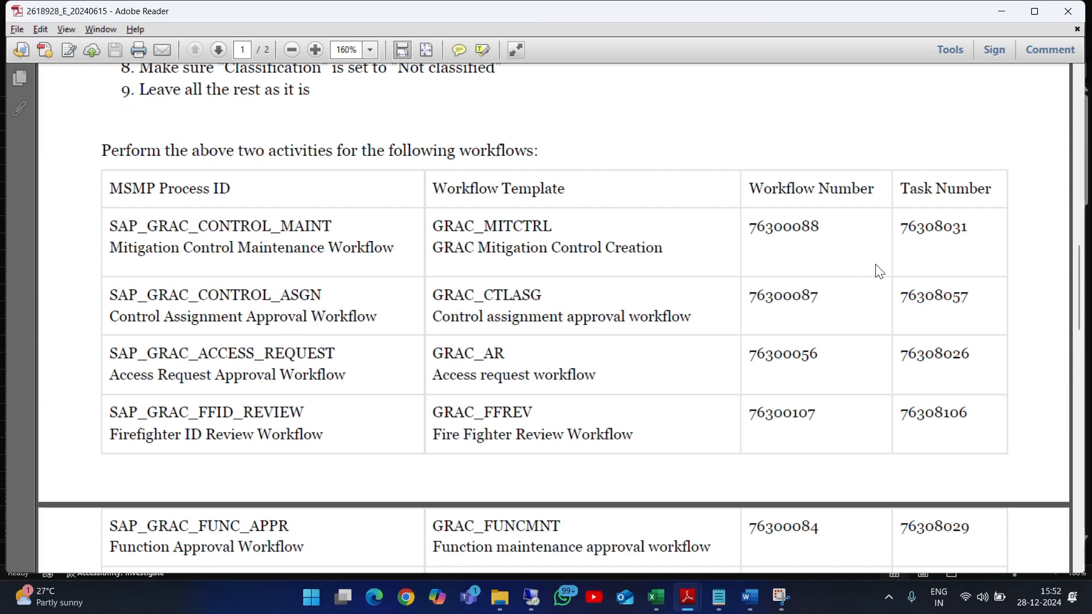
scroll(878, 269, down, 2)
drag(899, 115, 970, 116)
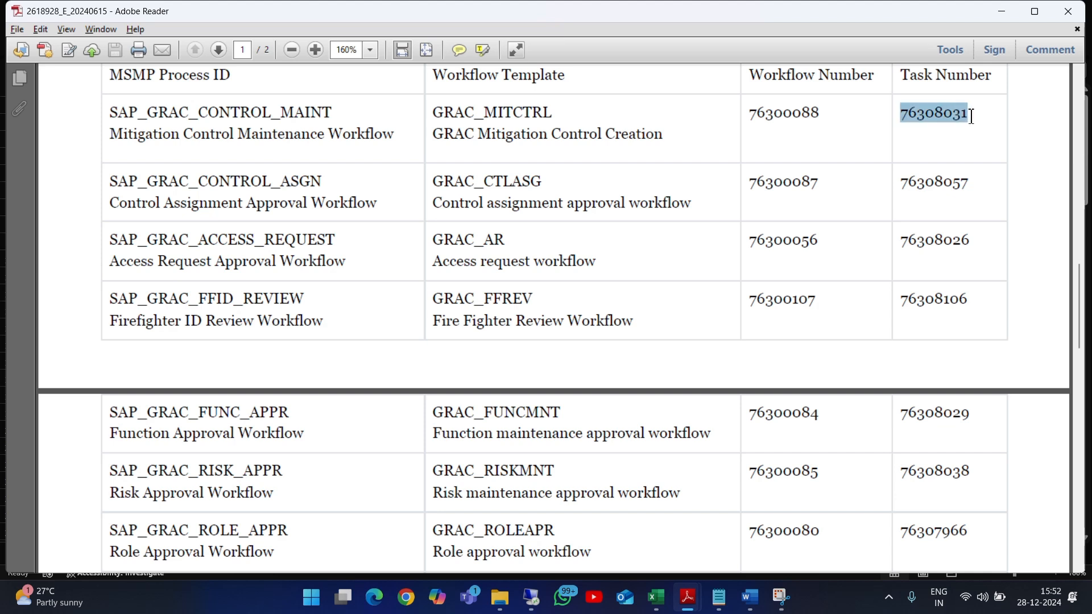
drag(899, 184, 974, 184)
drag(900, 237, 974, 241)
drag(901, 298, 961, 300)
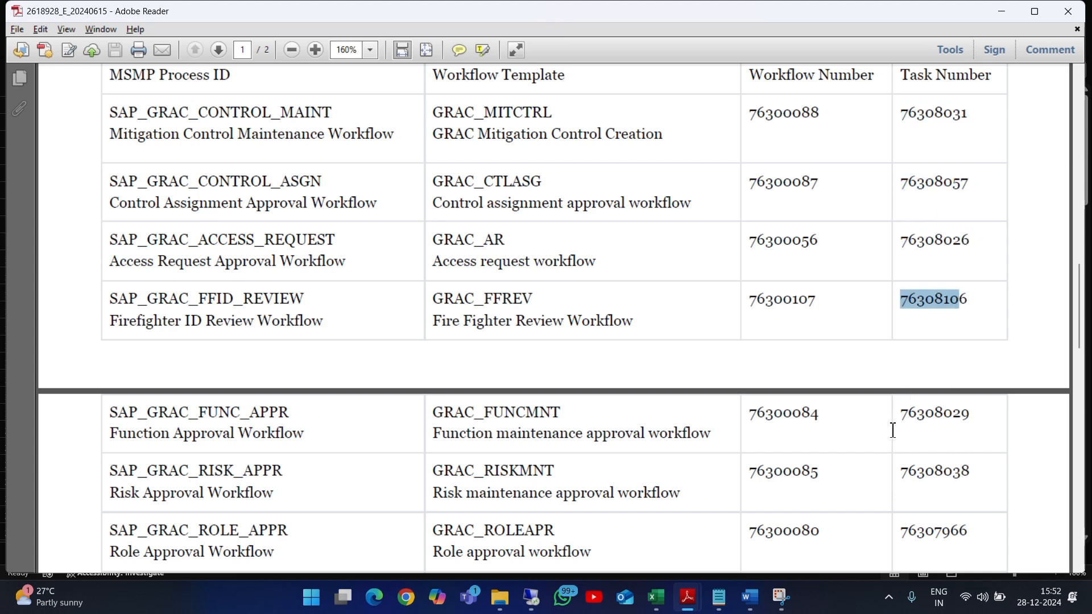
Try to copy the Function Approval Workflow's task number 76308029 and review the remaining task numbers in the PDF table
drag(898, 419, 981, 415)
key(ctrl+c)
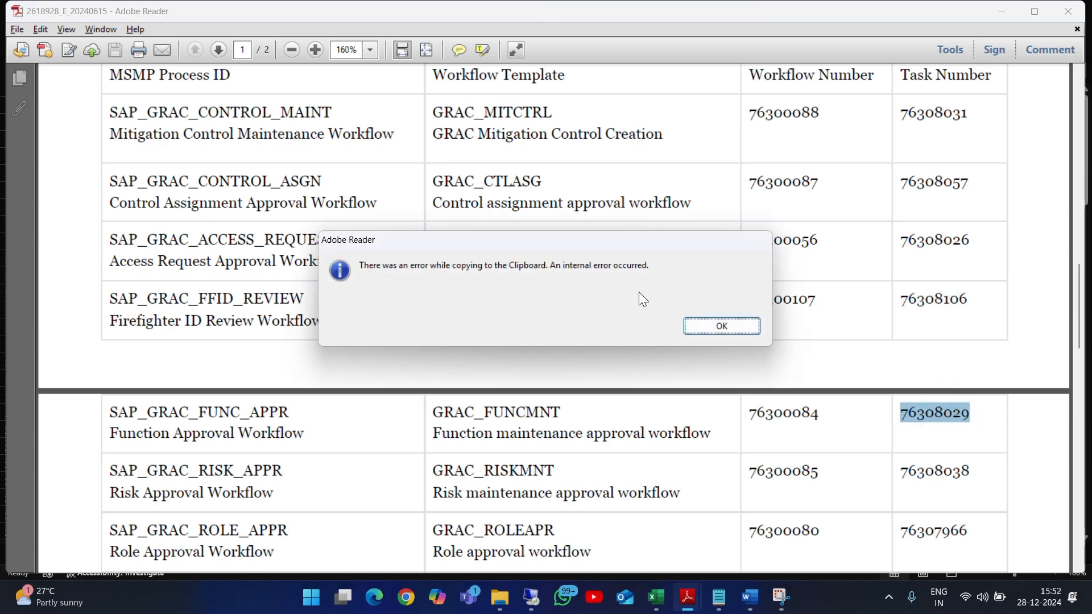
click(705, 324)
scroll(921, 334, down, 2)
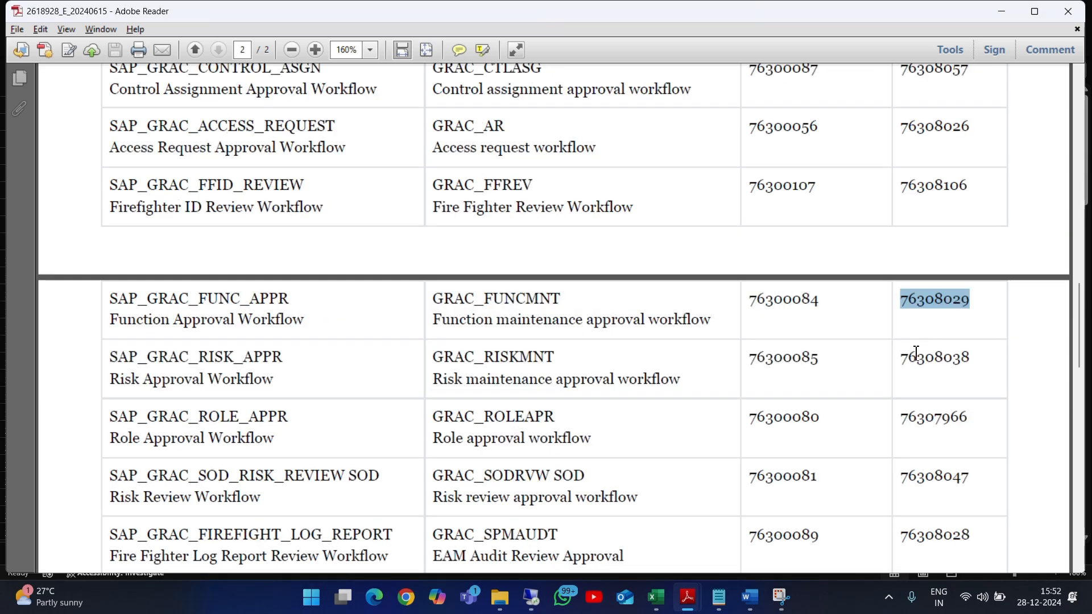
scroll(916, 347, down, 2)
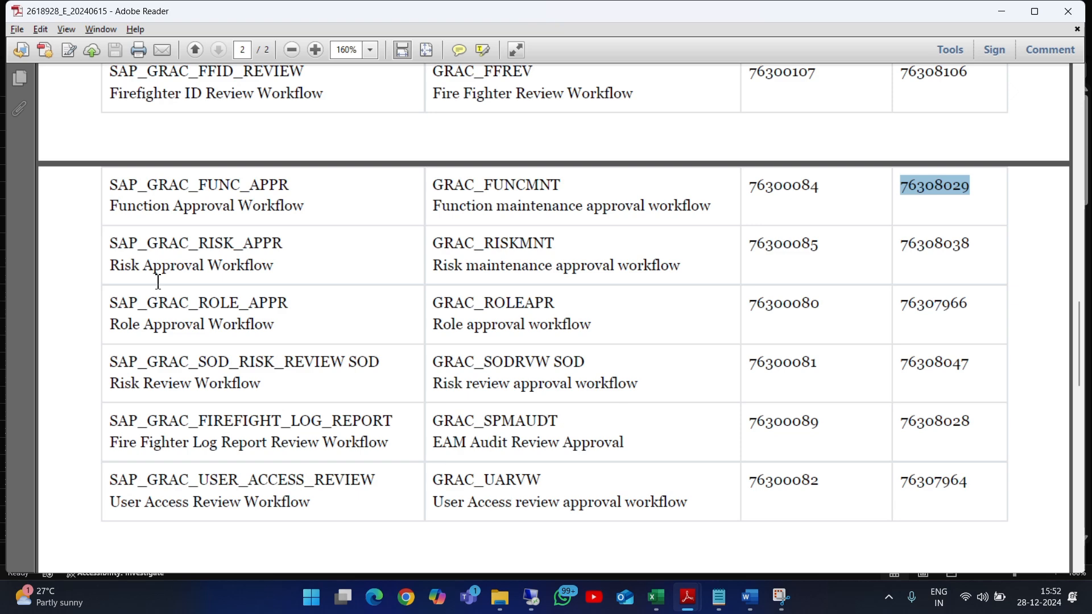
scroll(780, 269, down, 2)
scroll(743, 274, down, 2)
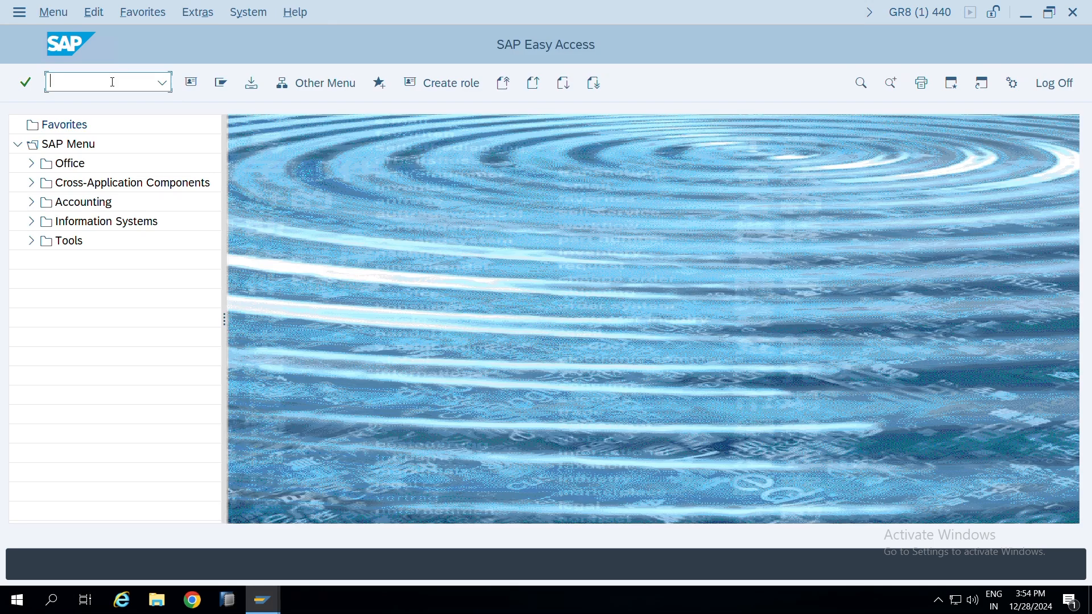
Open the Workflow Builder in SAP with transaction SWDD and select the Access request workflow's number 76300056 in the PDF
text(swdd)
key(Return)
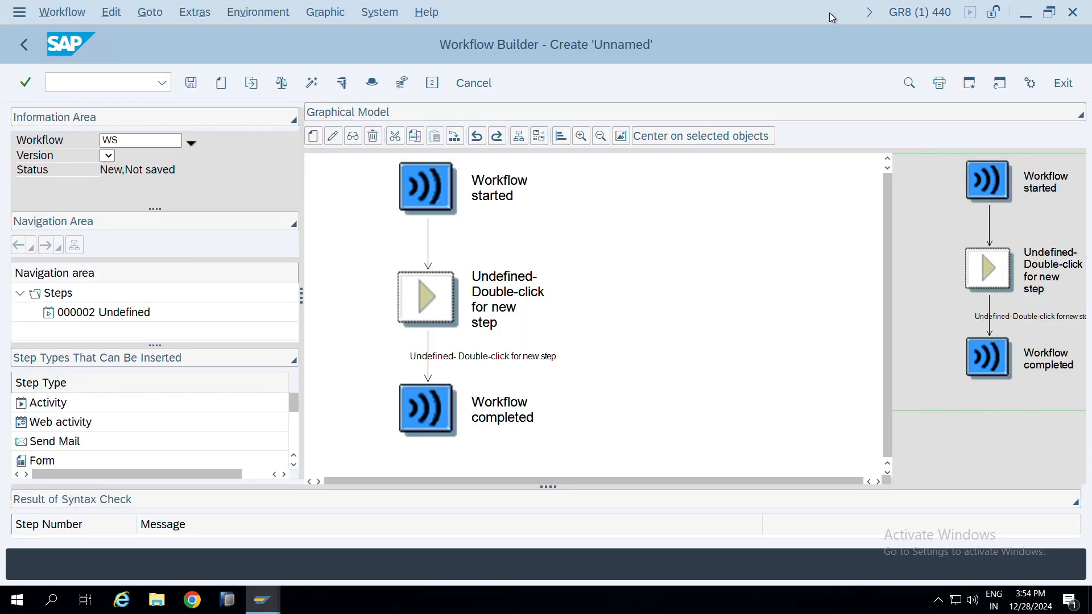
mouse_move(814, 4)
click(749, 9)
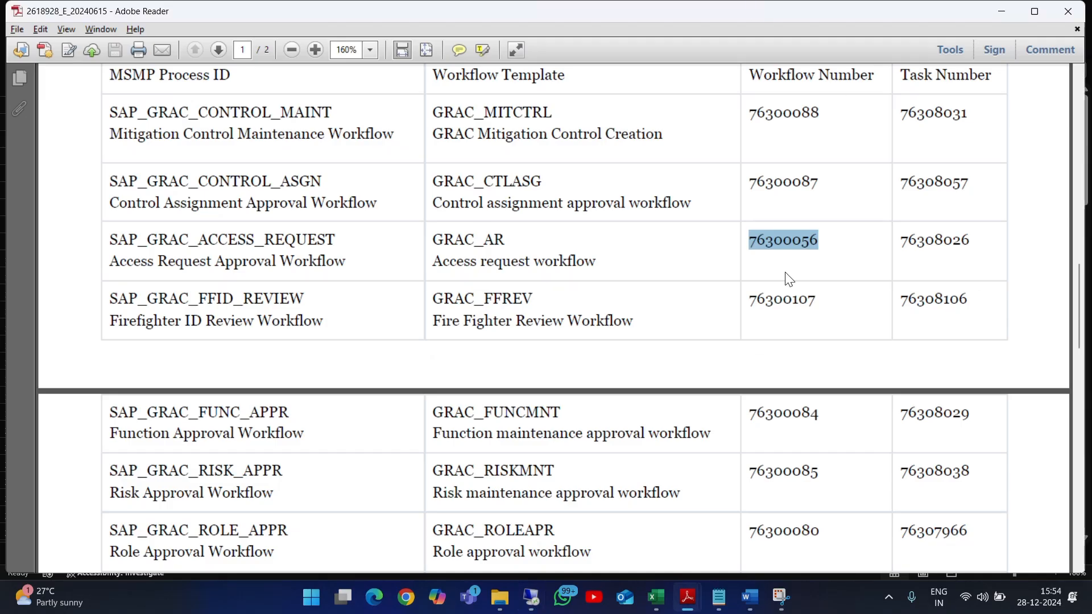
mouse_move(819, 241)
mouse_down()
mouse_move(754, 248)
mouse_move(817, 241)
mouse_up()
Load workflow WS76300056 in the Workflow Builder and dismiss the messages to continue in display mode
key(alt+Tab)
click(154, 142)
key(ctrl+v)
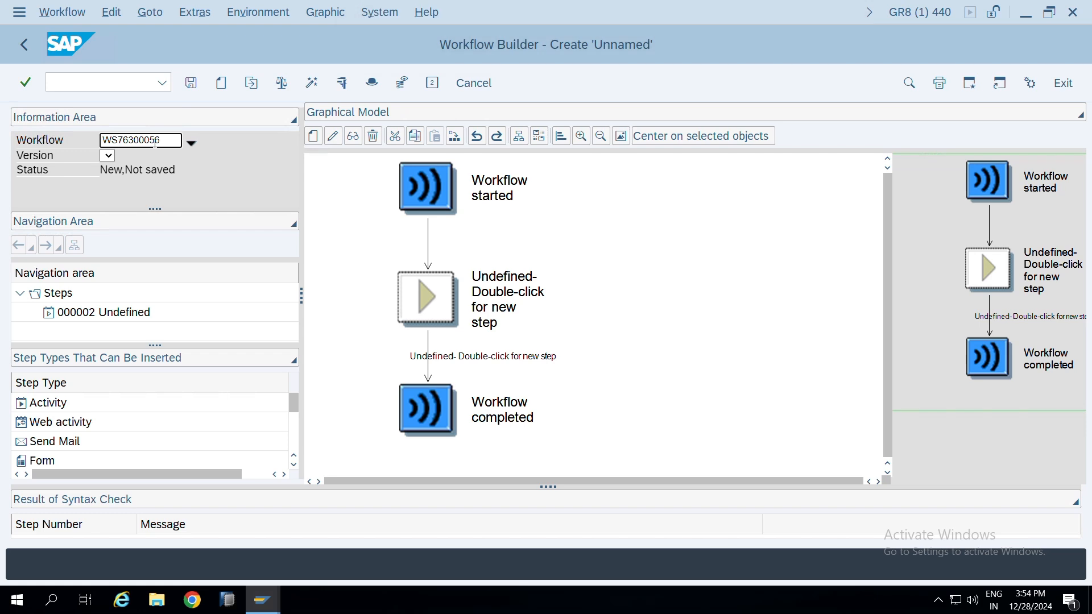
key(Return)
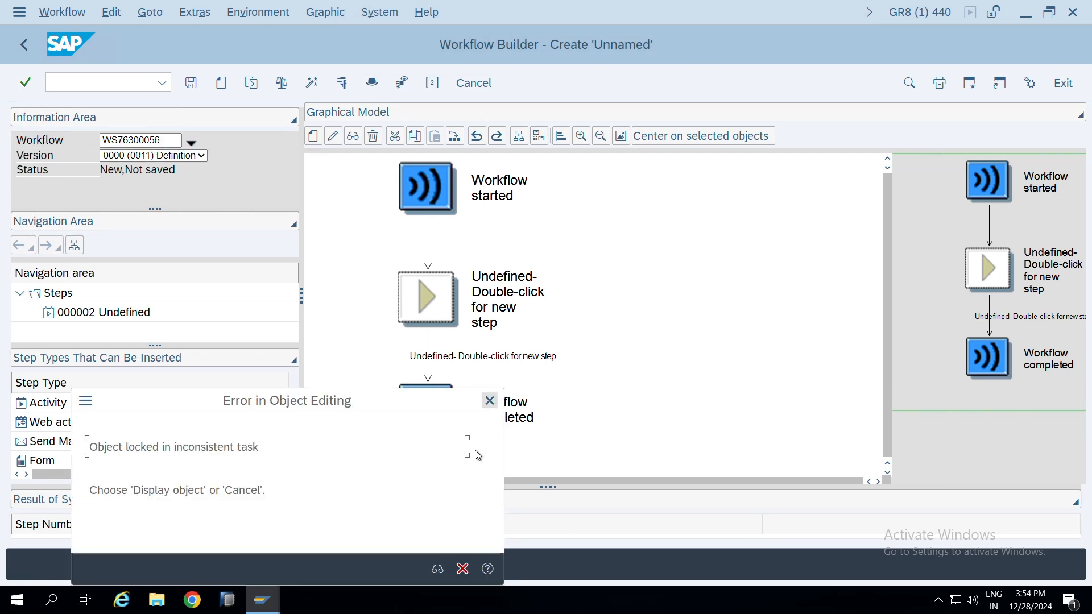
click(489, 400)
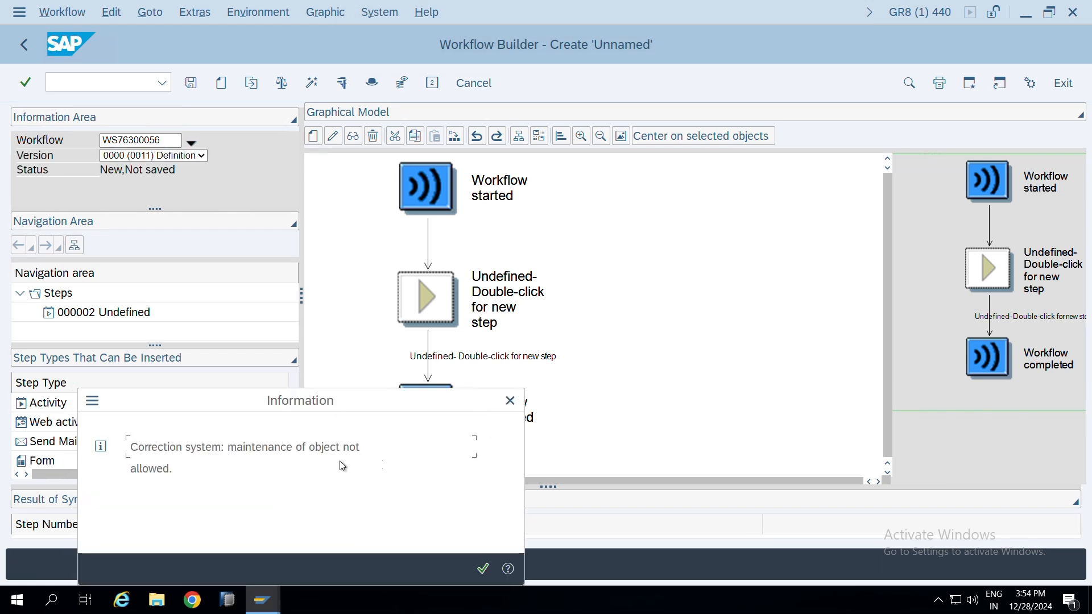
click(483, 569)
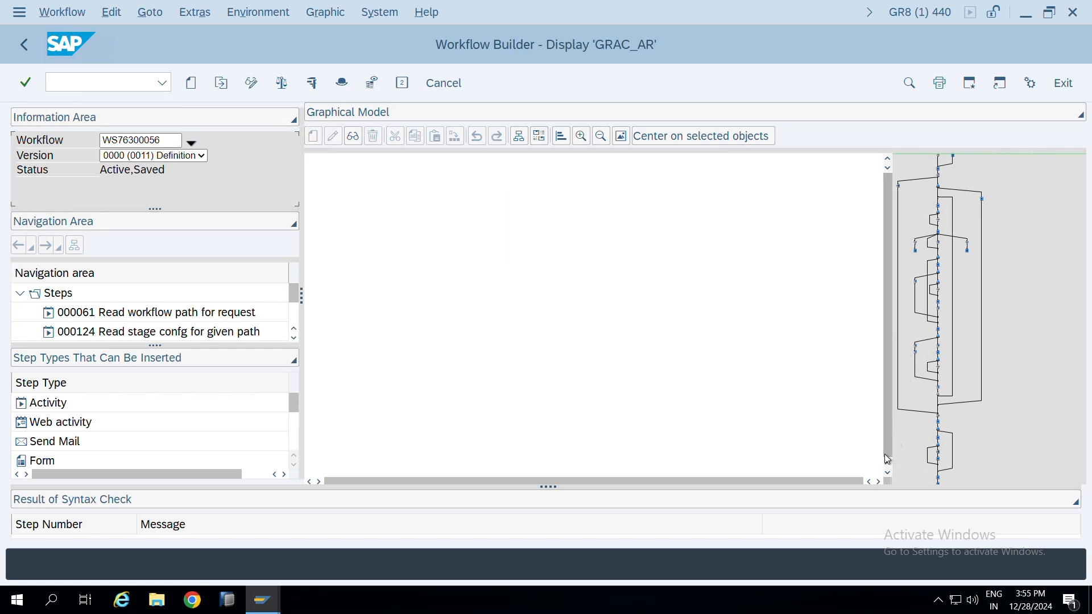
Examine the graphical model and status of the GRAC_AR workflow, and return to SAP Easy Access
click(935, 275)
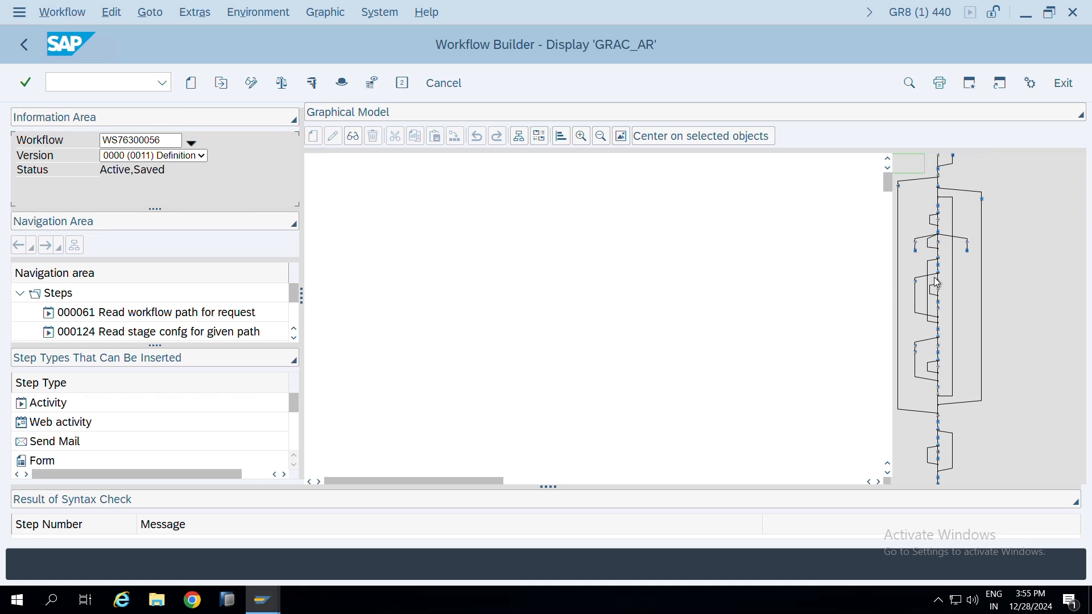
click(896, 342)
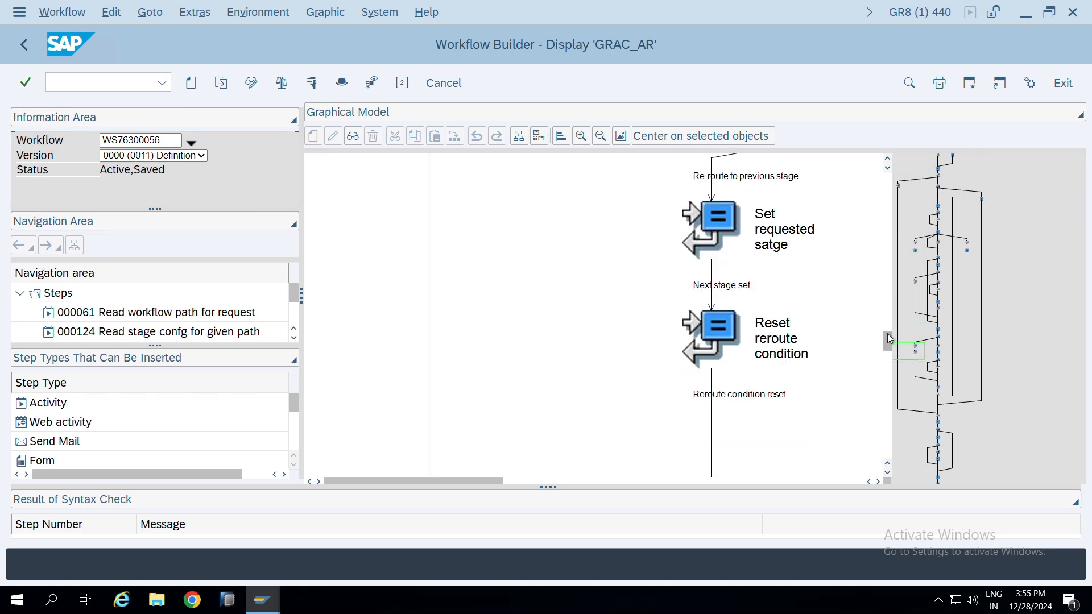
drag(890, 323, 888, 246)
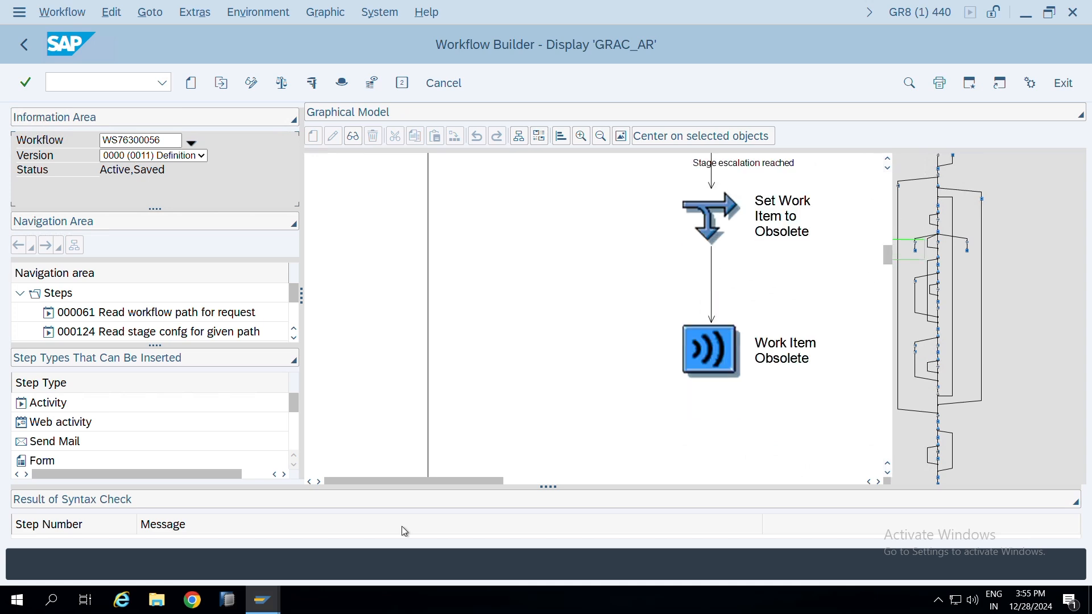
drag(455, 485, 613, 478)
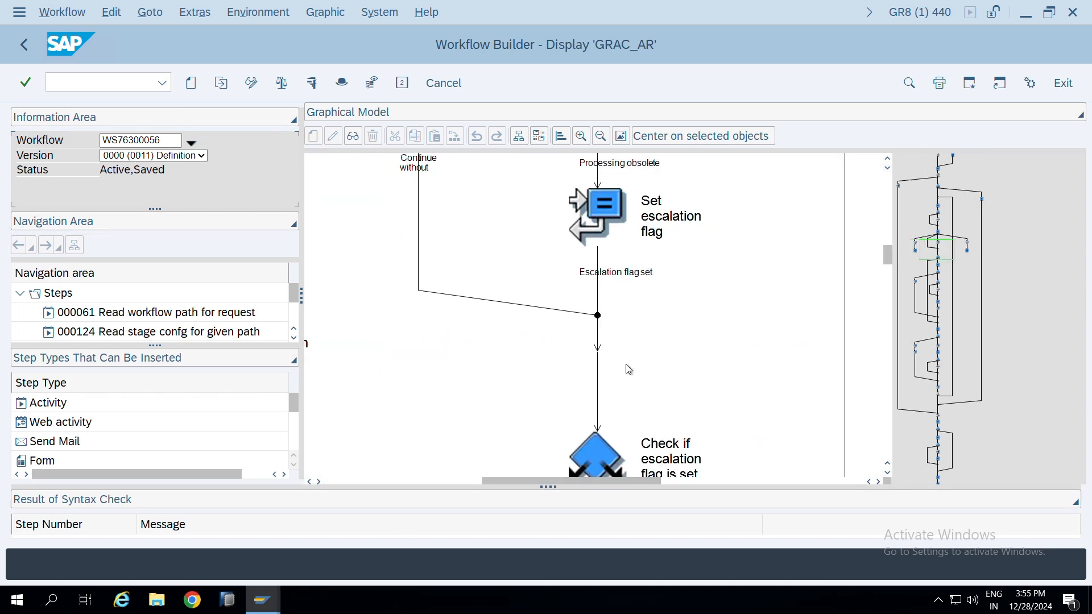
drag(890, 263, 899, 190)
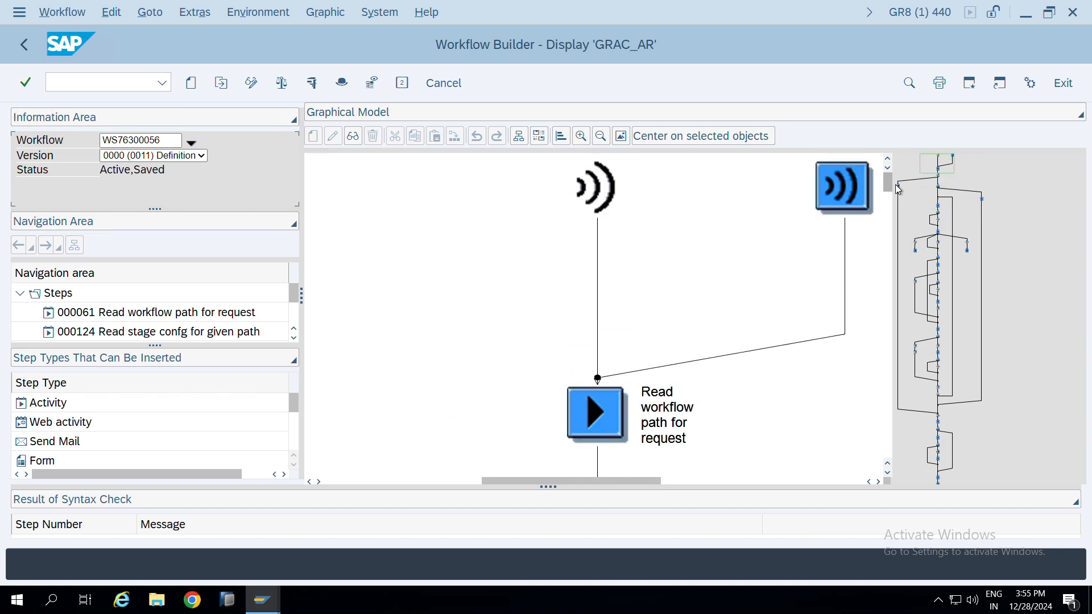
drag(612, 481, 480, 492)
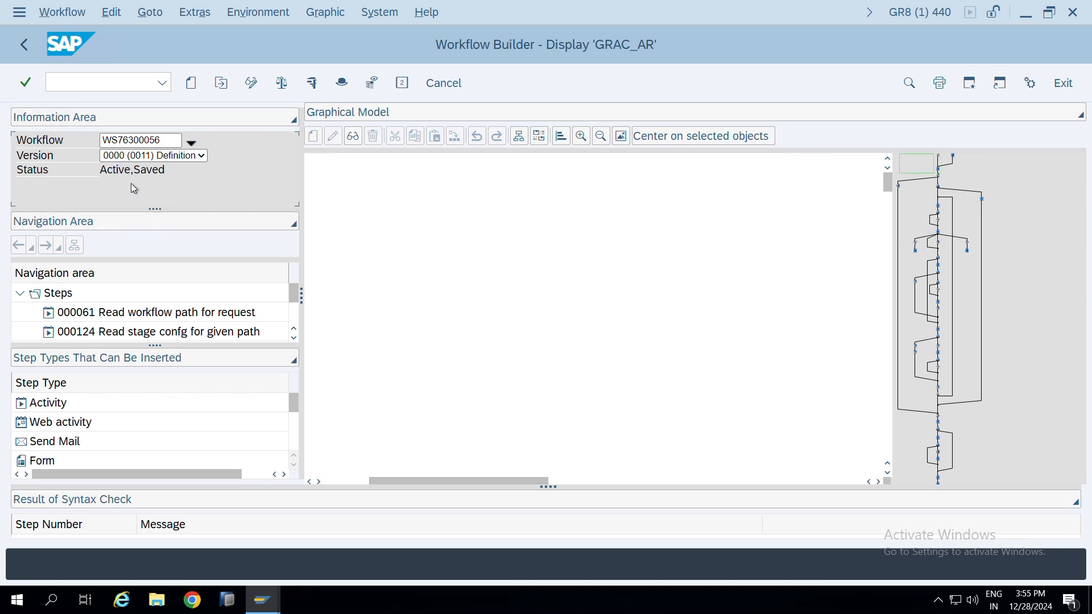
drag(103, 171, 172, 172)
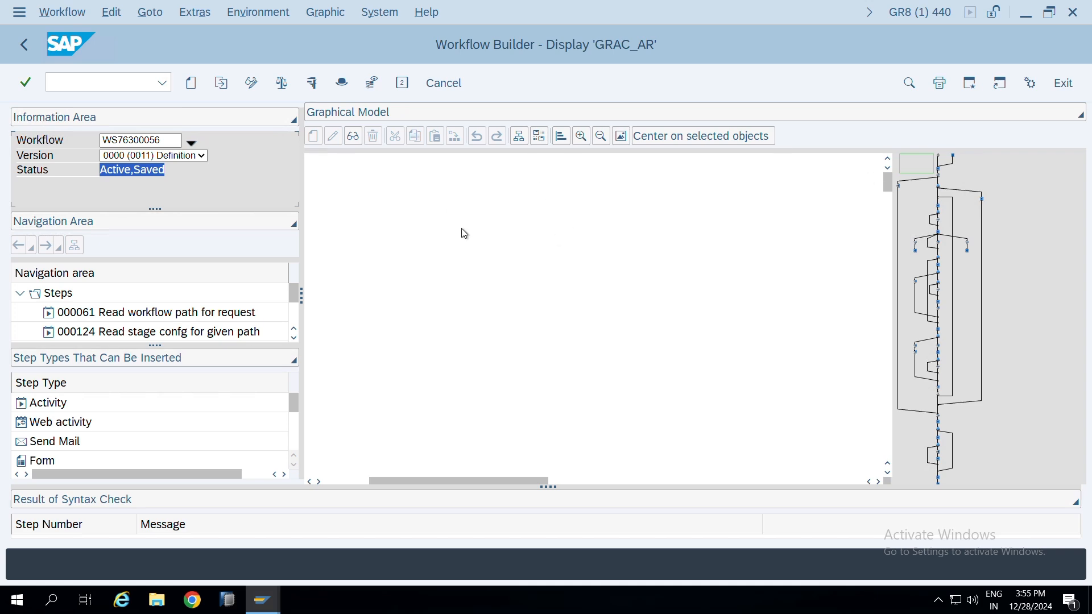
key(F3)
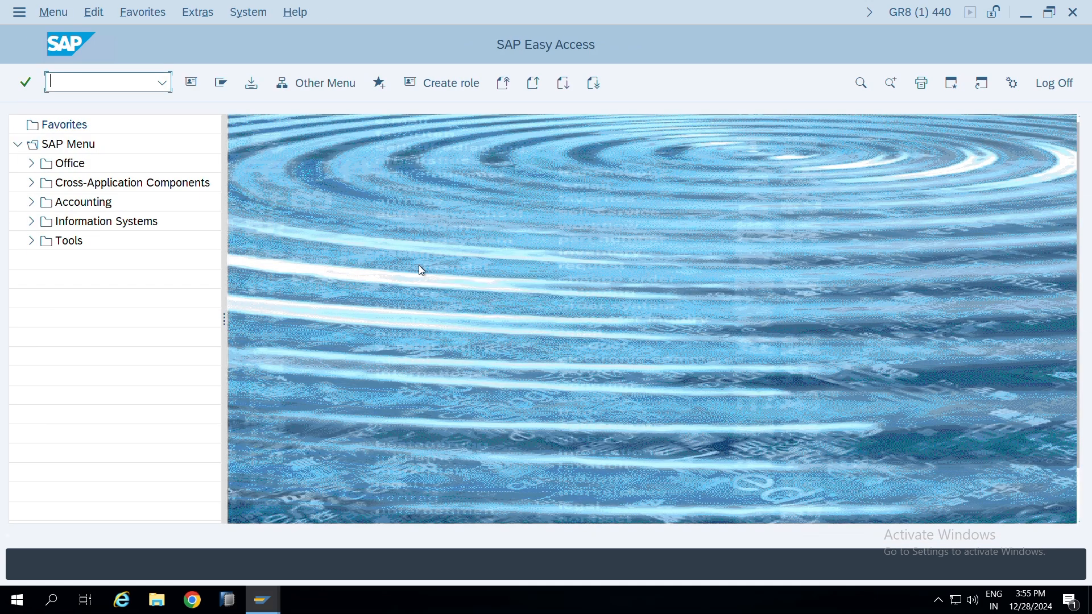